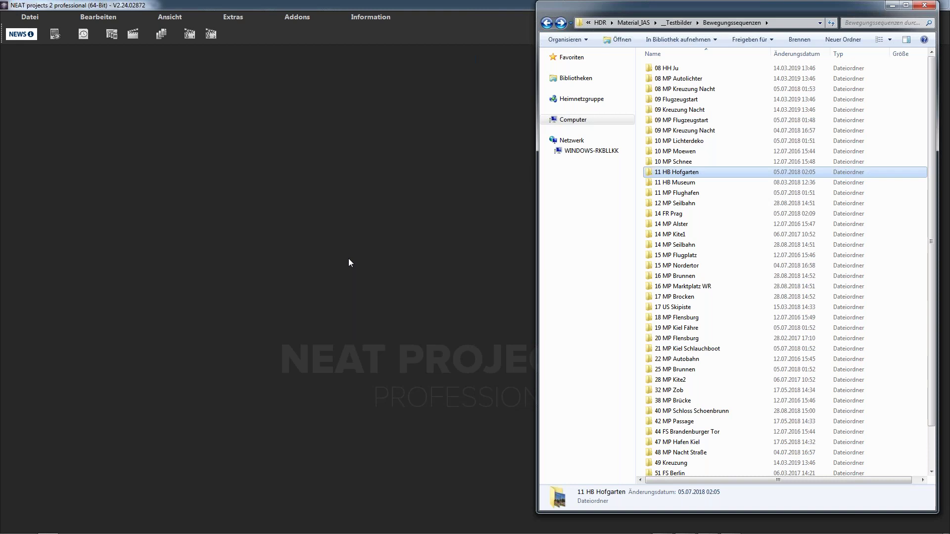
- Open the 10 MP Moewen folder and look through its seagull photos in the picture viewer
double_click(682, 151)
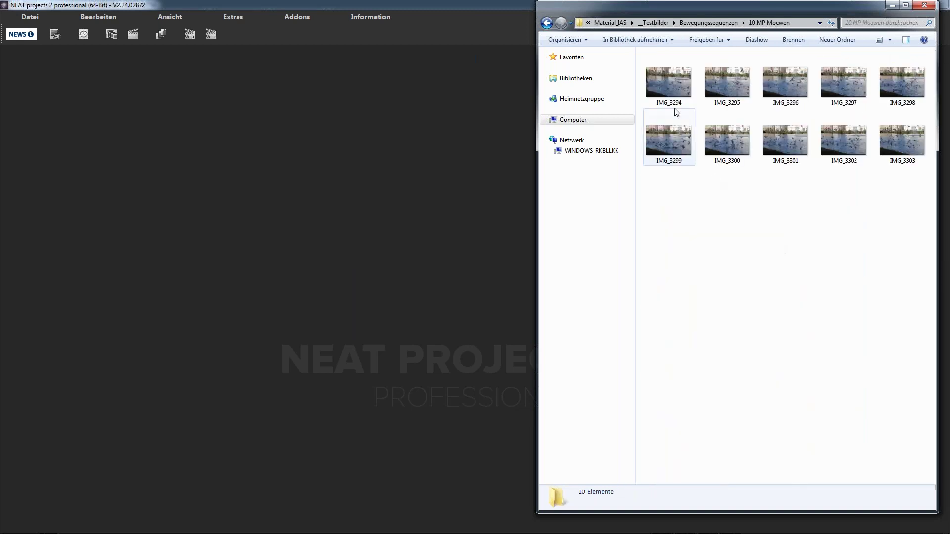
double_click(669, 88)
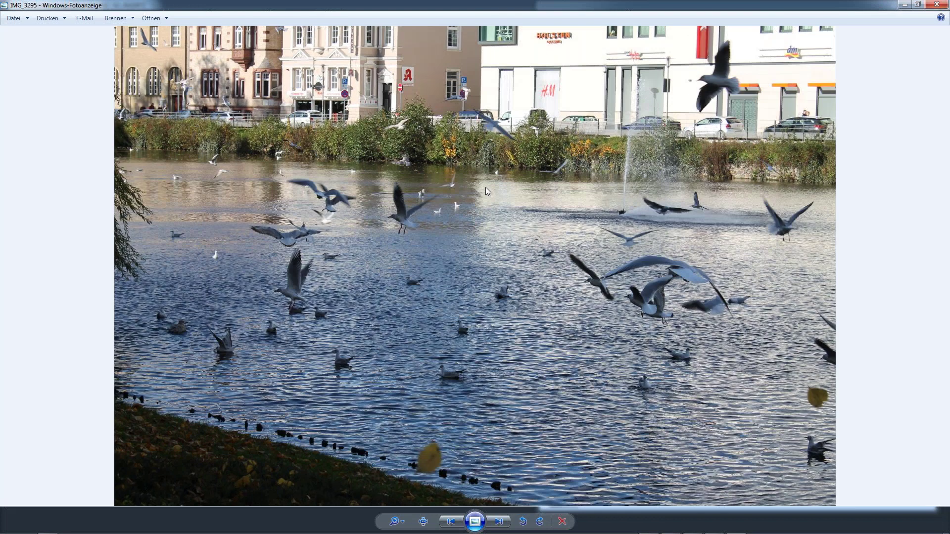
key(Right)
key(Right)
key(Right)
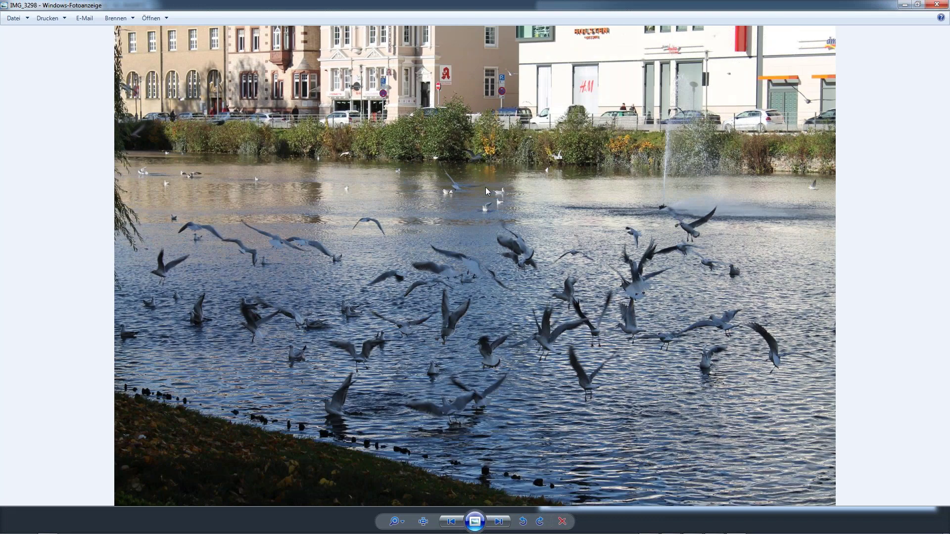
key(Right)
key(Right)
key(Right)
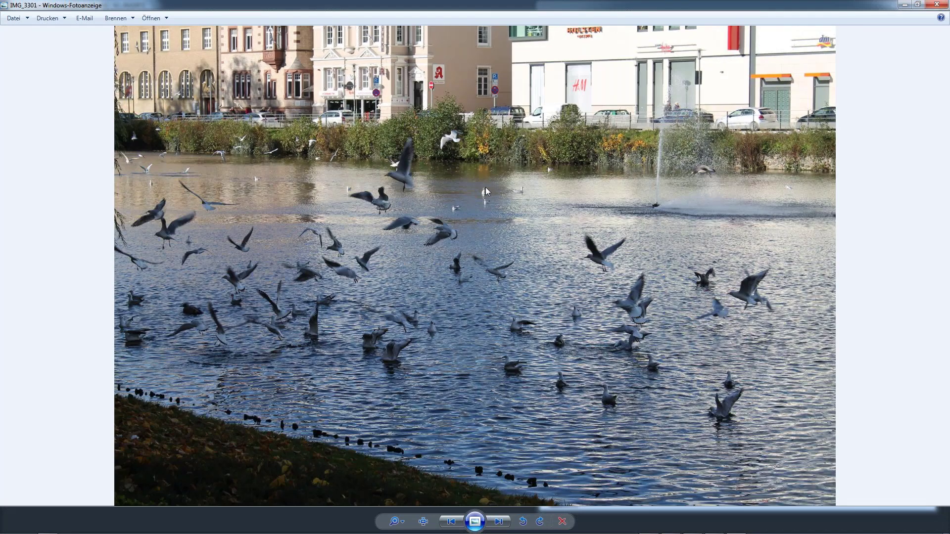
key(Right)
key(Right)
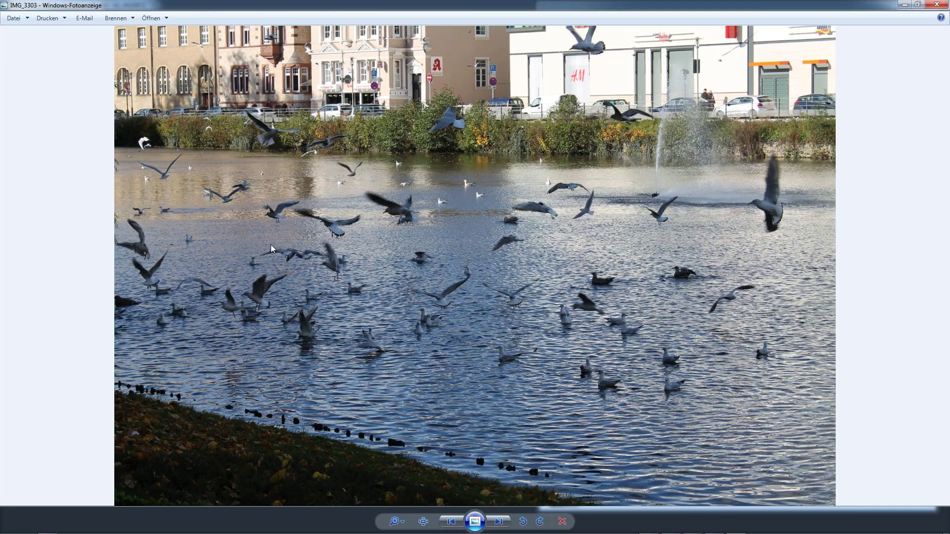
key(Left)
key(Left)
key(Left)
key(Left)
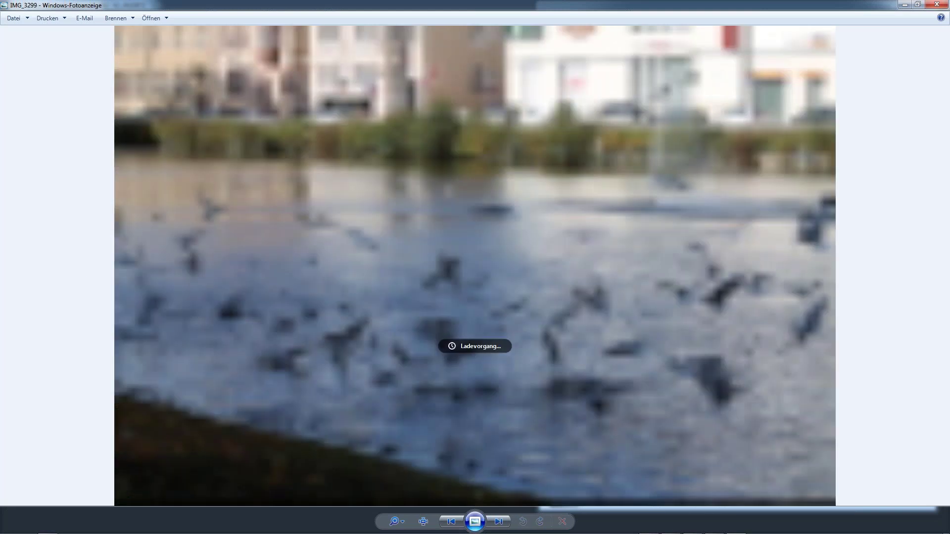
click(936, 4)
- Load all the photos of the 10 MP Moewen folder into NEAT projects as one image sequence
click(779, 238)
key(ctrl+a)
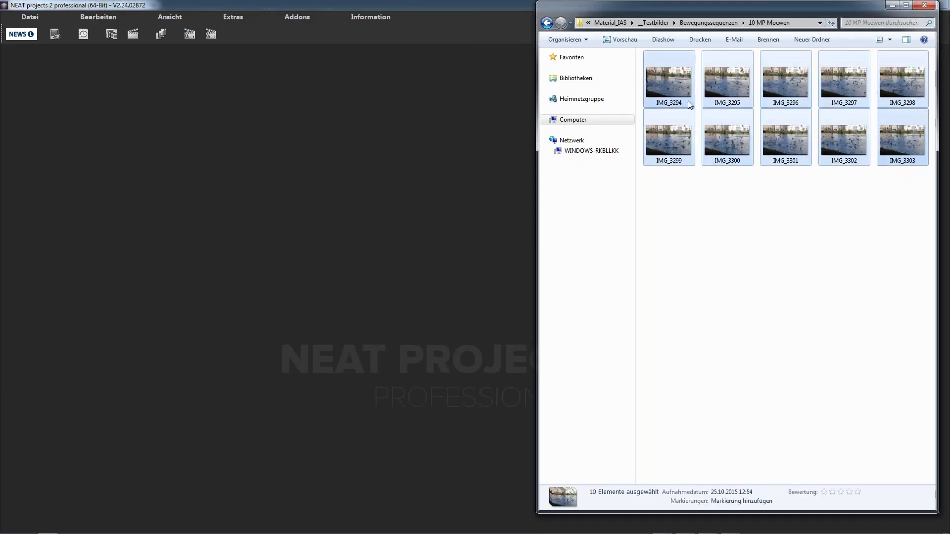
drag(689, 104, 400, 174)
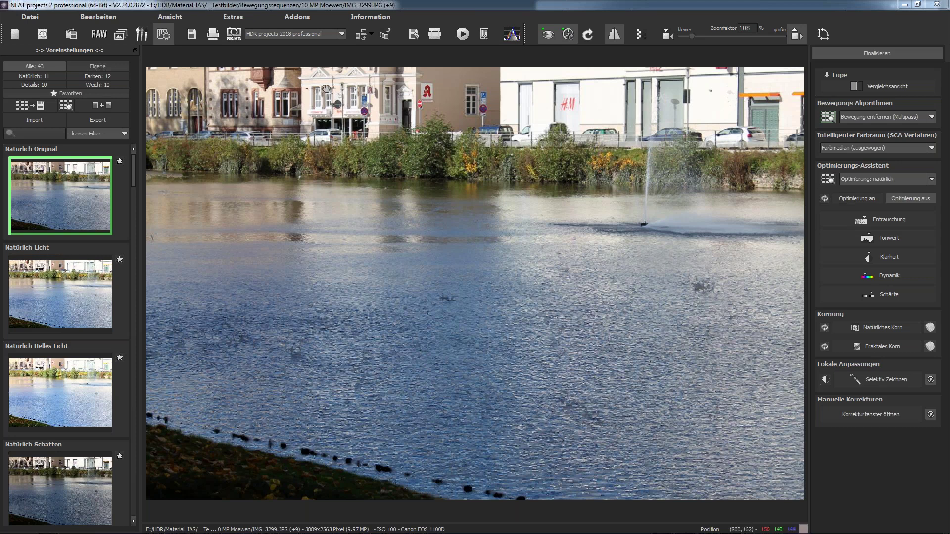
- Review the individual frames of the loaded seagull series in the image sequence player and close it
click(461, 35)
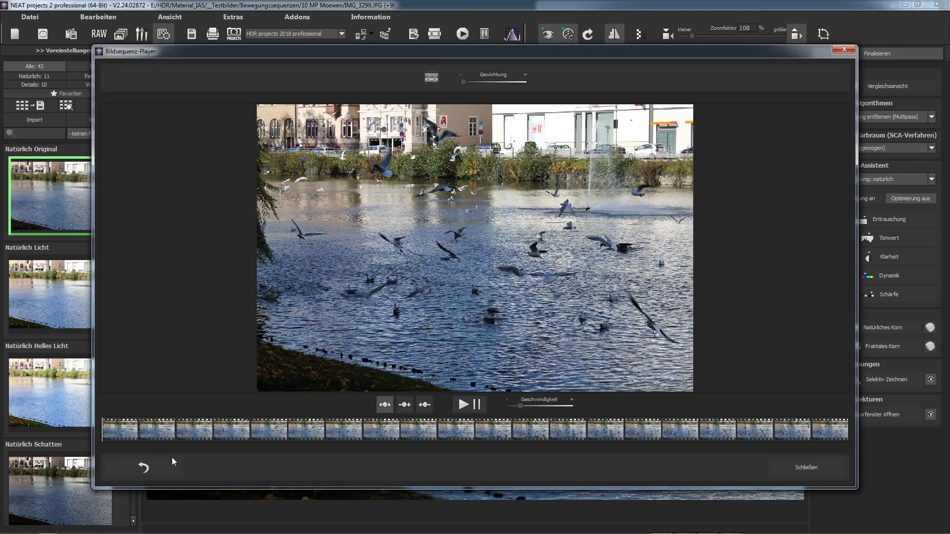
drag(118, 434, 740, 422)
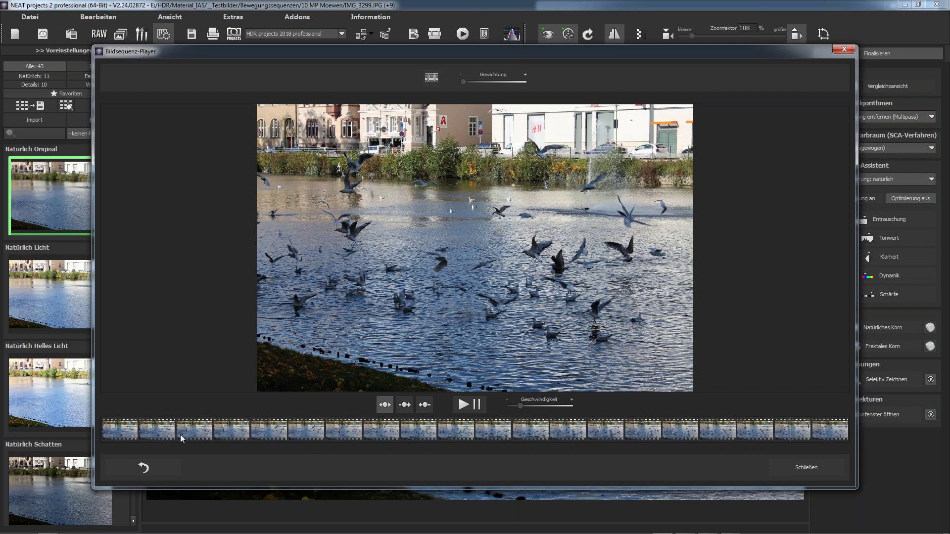
click(112, 430)
drag(113, 429, 740, 413)
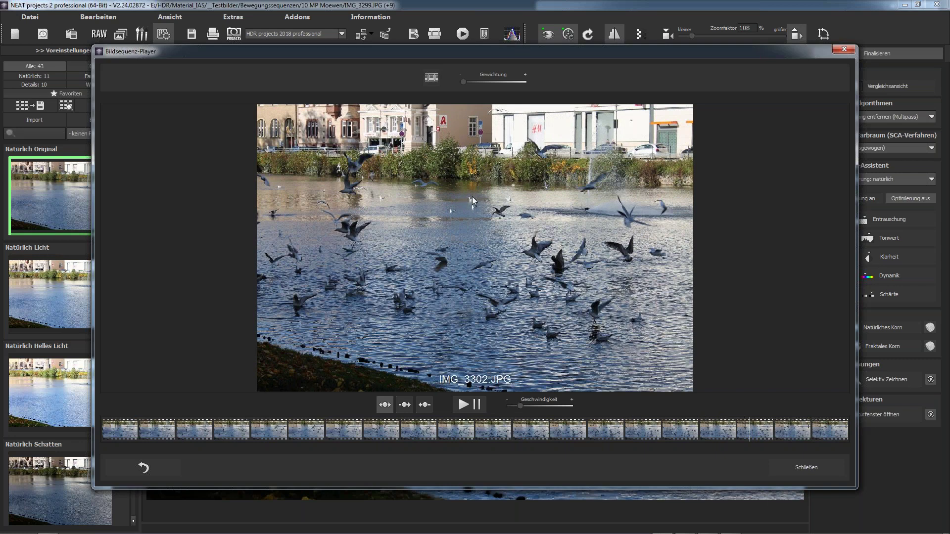
click(711, 431)
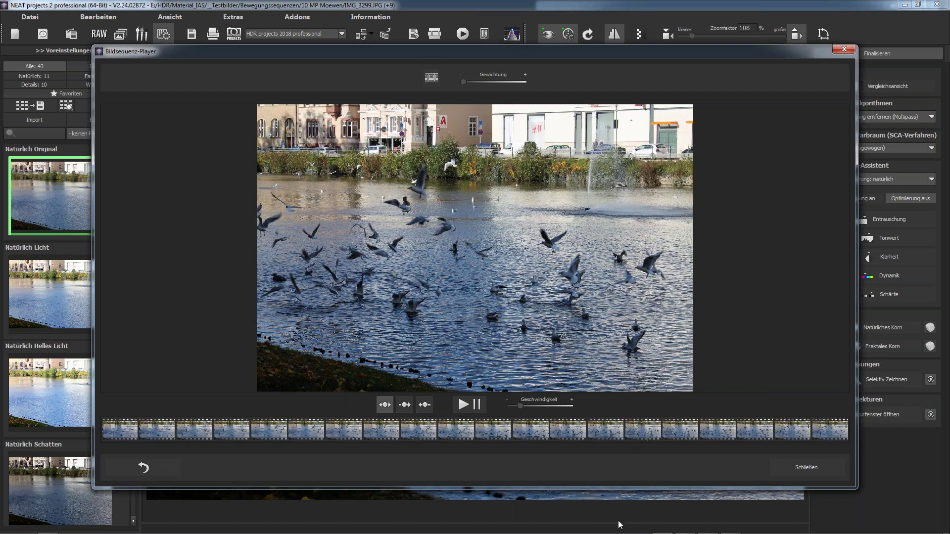
mouse_move(618, 529)
mouse_move(783, 528)
click(845, 51)
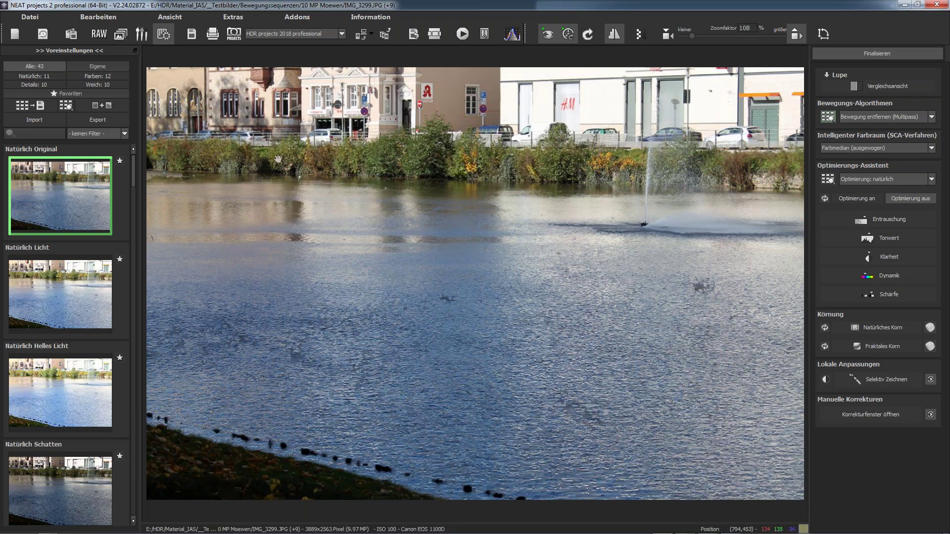
- Open the sequence's motion algorithm settings and try Bewegung entfernen in the variants Helligkeit, Farbe, Matrix, Weich and Sehr weich
click(121, 35)
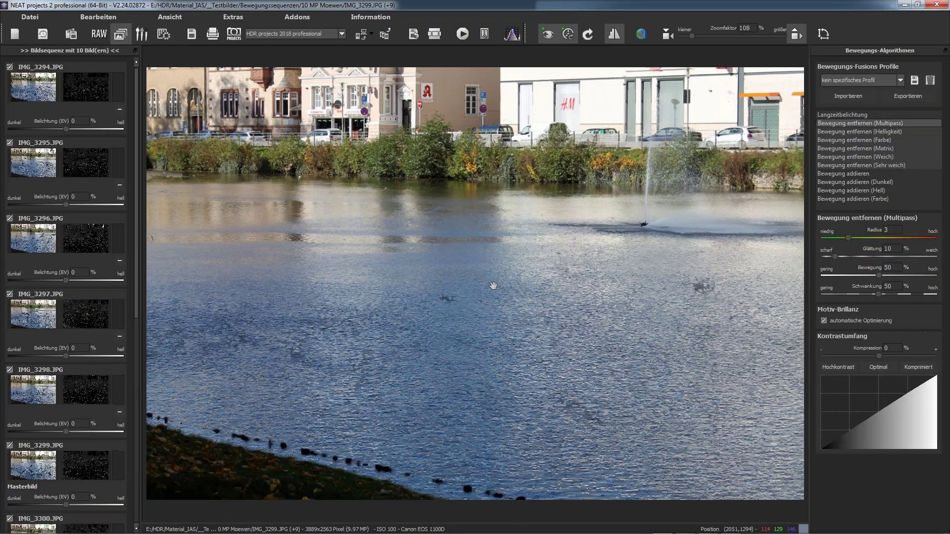
click(852, 132)
click(840, 142)
click(849, 148)
click(851, 157)
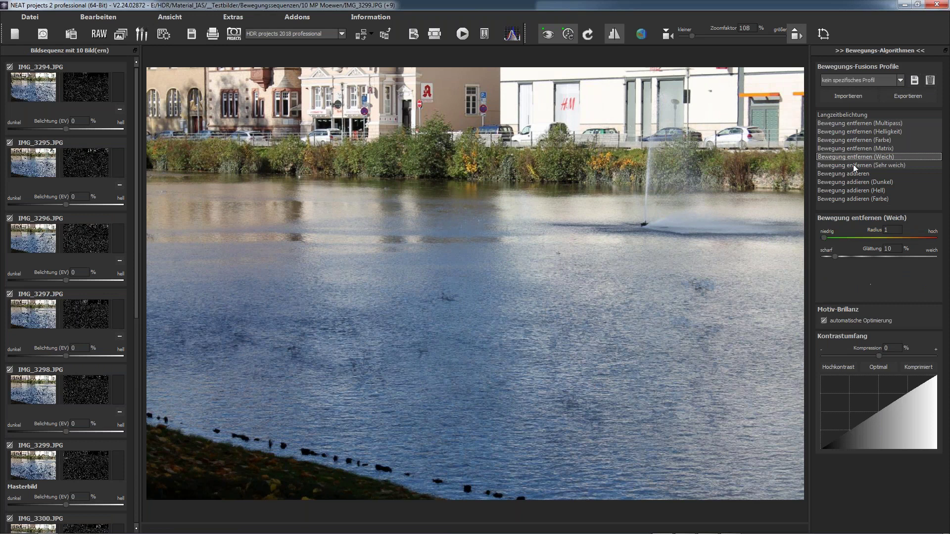
click(851, 165)
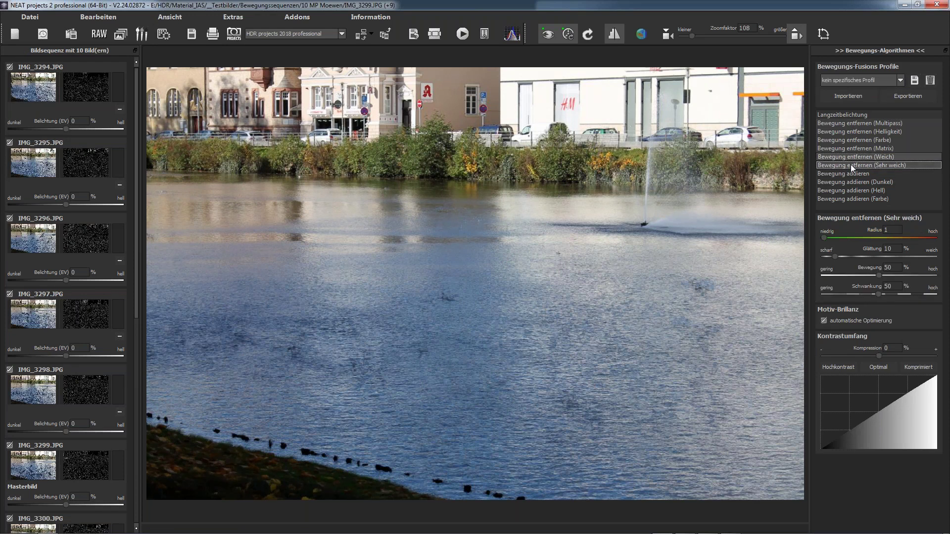
- Compare the Weich, Matrix, Farbe and Helligkeit removal algorithms again and return to Bewegung entfernen (Multipass)
click(862, 155)
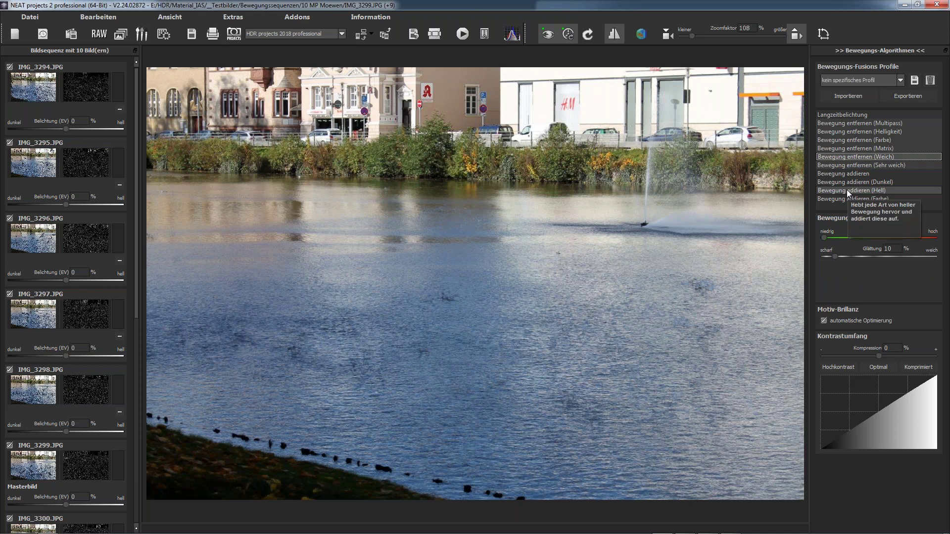
click(839, 150)
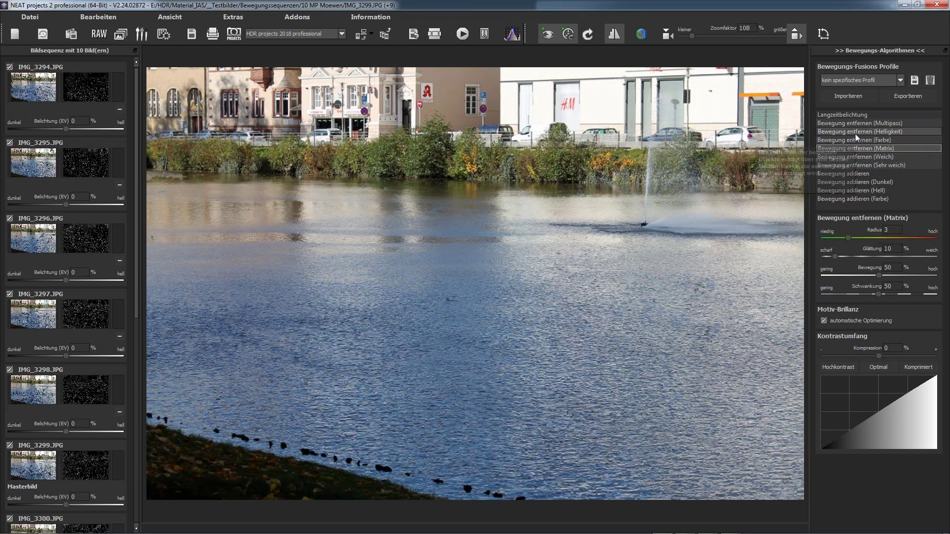
click(851, 139)
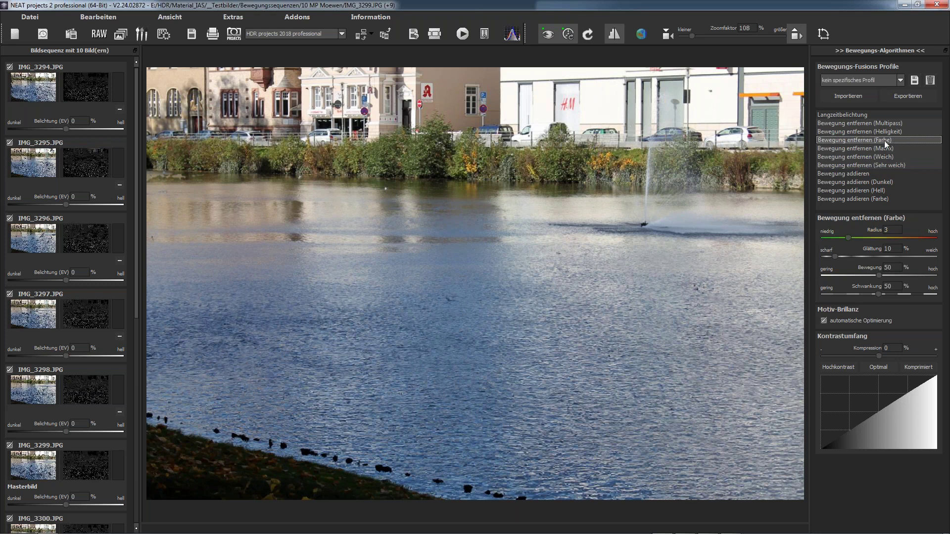
click(850, 131)
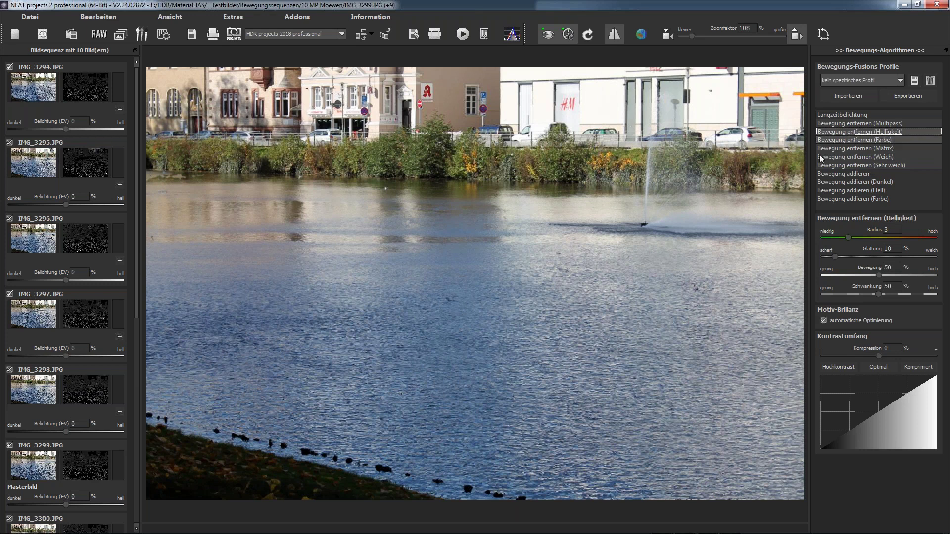
click(850, 124)
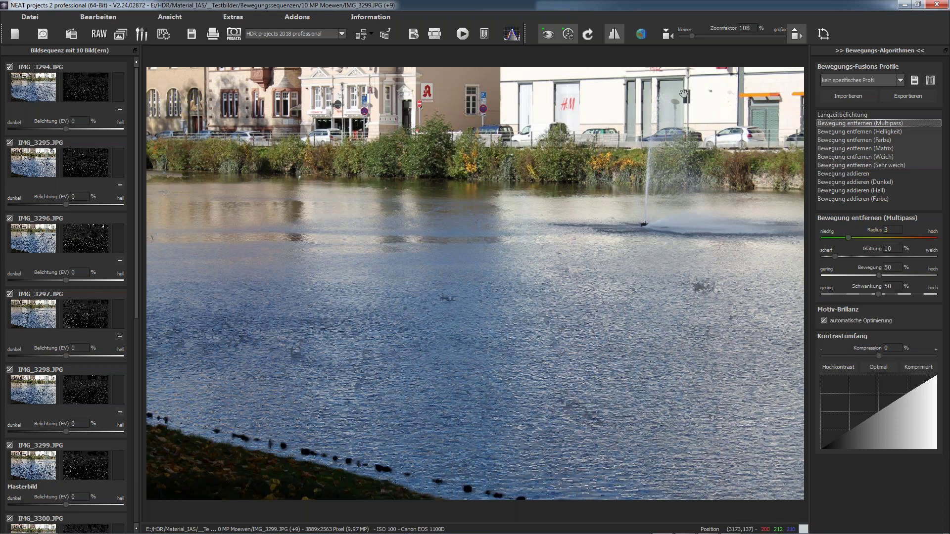
- Try Bewegung entfernen with Helligkeit, Farbe and Sehr weich, and check the source frames in the sequence player
click(865, 132)
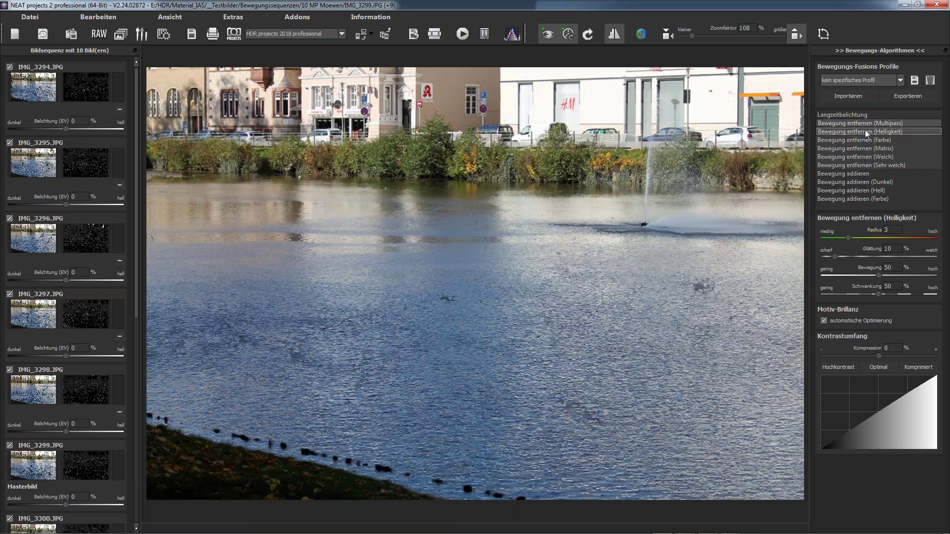
click(866, 140)
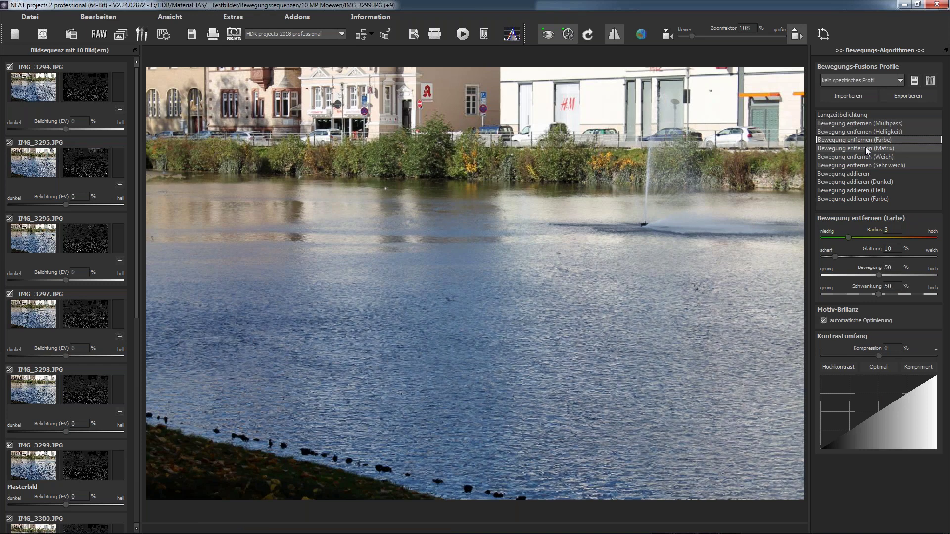
click(861, 165)
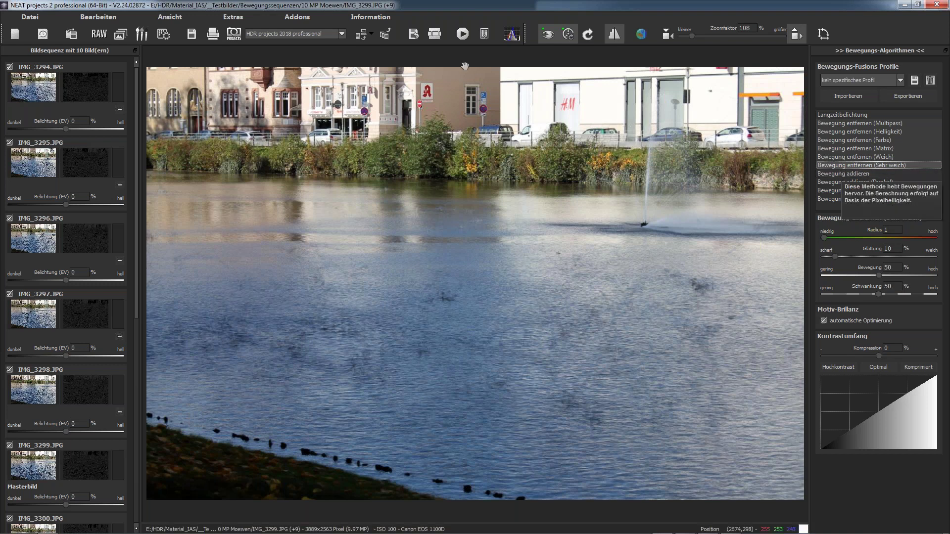
click(463, 34)
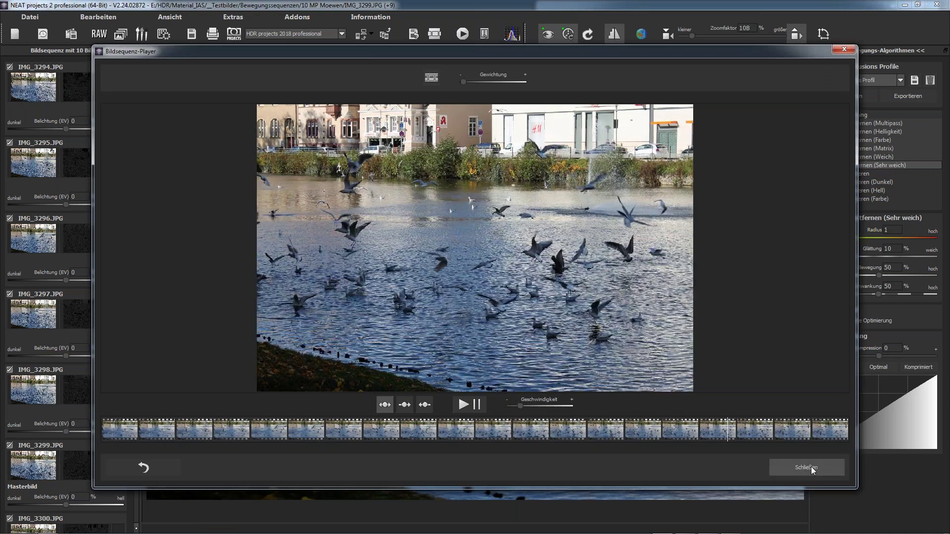
click(811, 467)
- Try Bewegung addieren and its Dunkel and Hell variants, and set the algorithm to Bewegung addieren (Farbe)
click(845, 172)
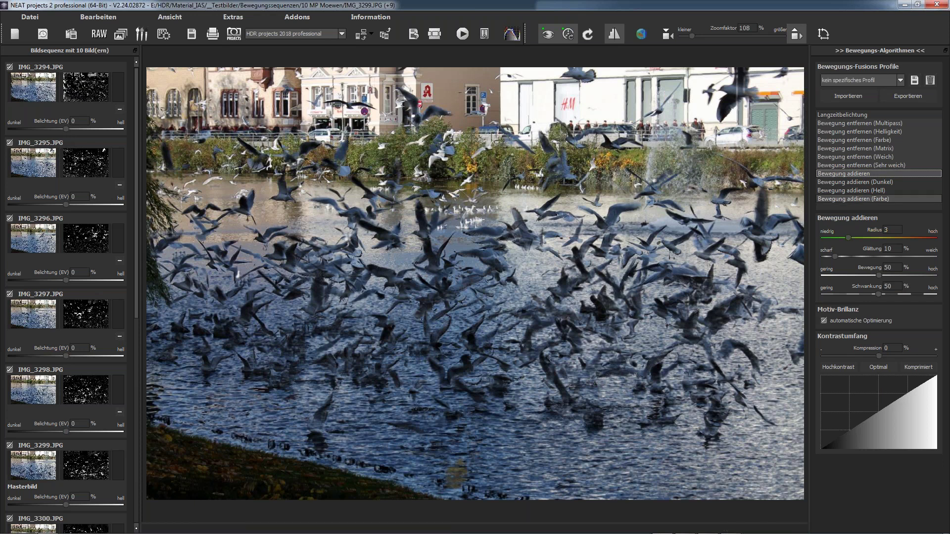
click(862, 182)
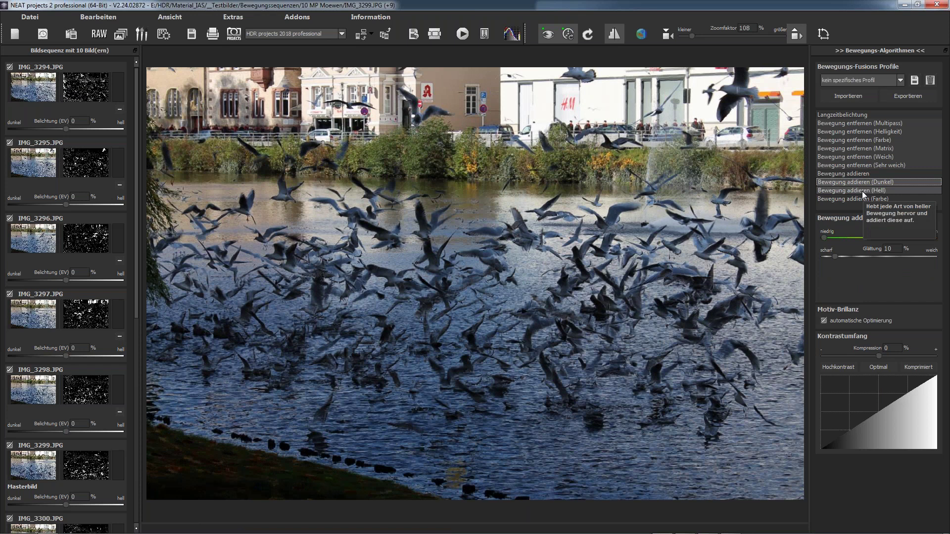
click(861, 191)
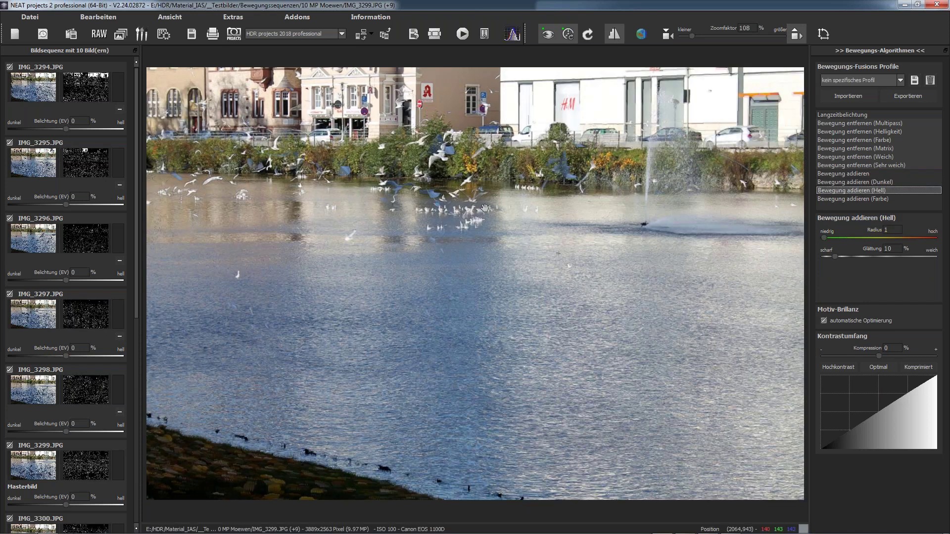
click(882, 200)
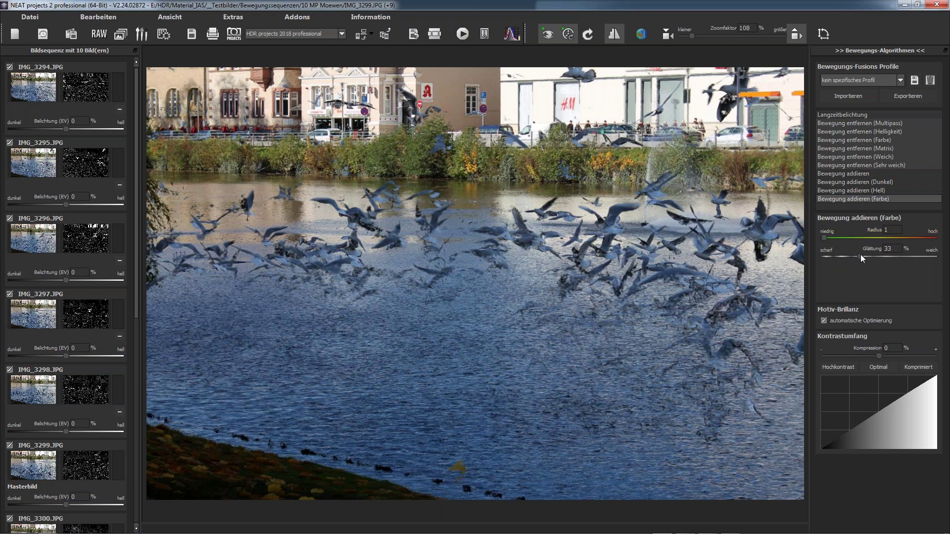
- Try a Glättung of 41 % and a Radius of 4 for Bewegung addieren (Farbe), and restore them to 10 % and 1
drag(861, 256, 868, 257)
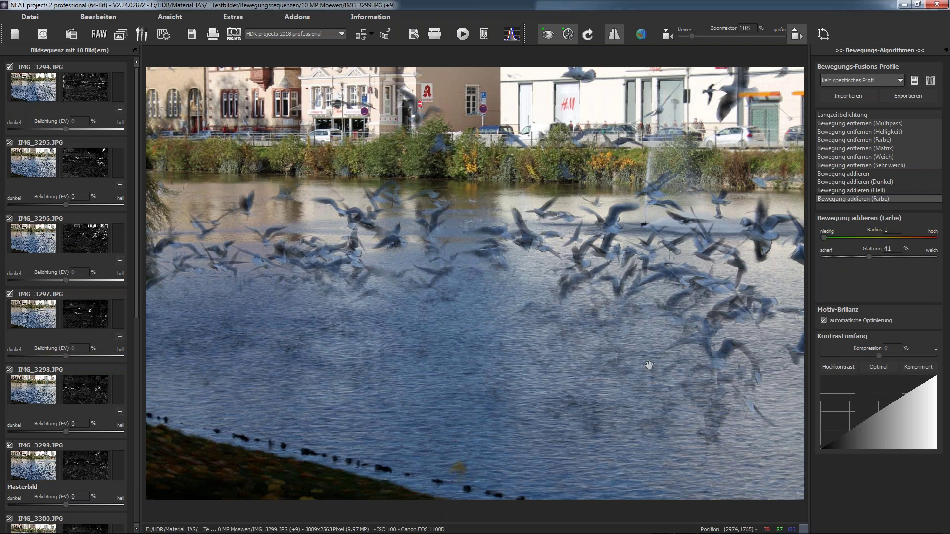
double_click(869, 256)
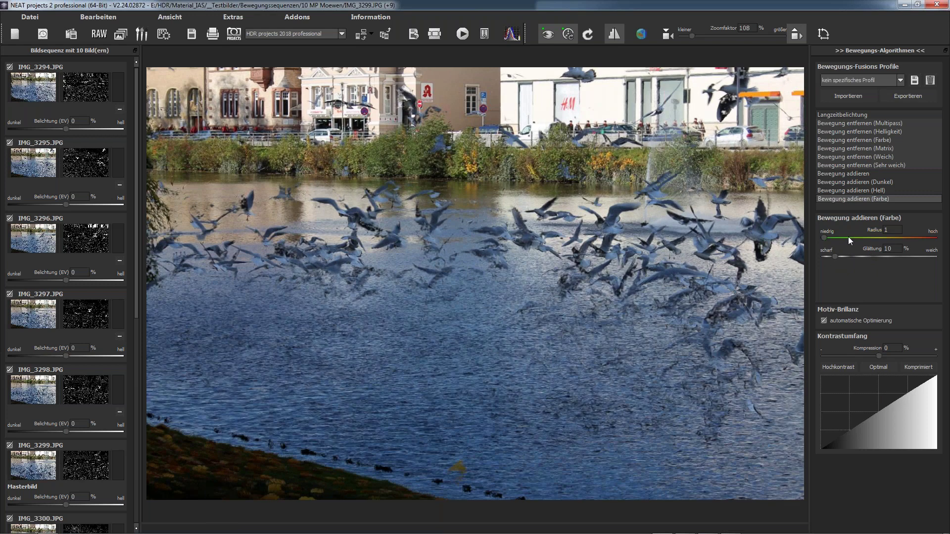
click(848, 236)
drag(850, 237, 870, 241)
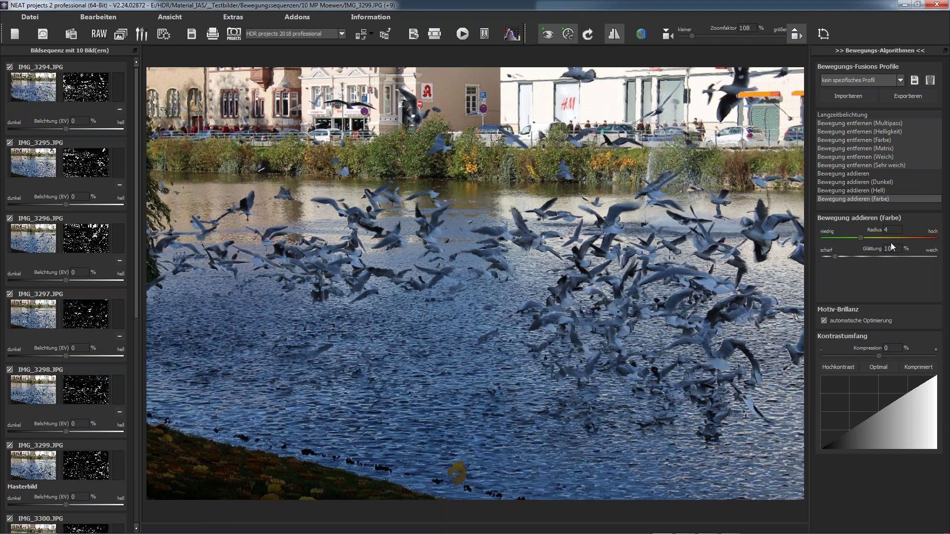
click(892, 238)
click(898, 236)
drag(871, 241, 816, 247)
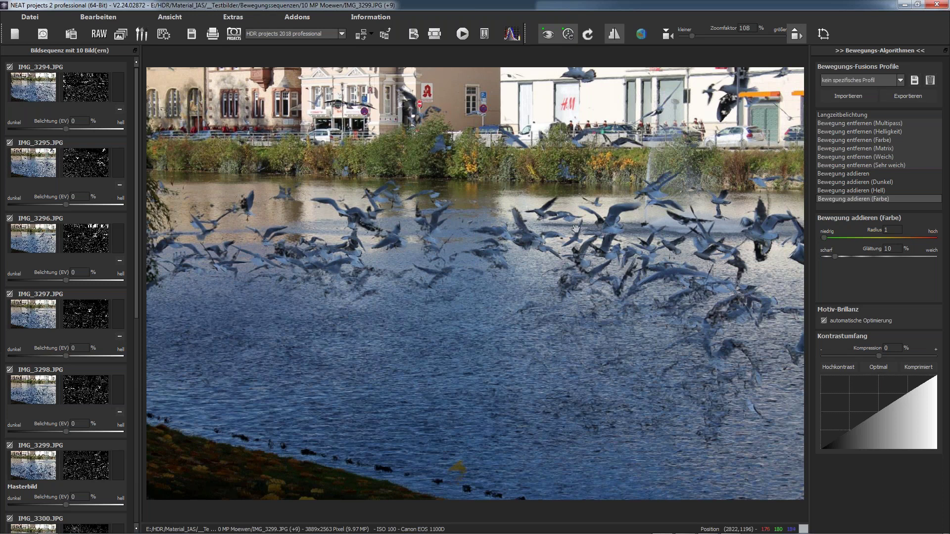
- Compare all motion algorithm variants in the Varianten-Browser and apply Bewegung entfernen (Helligkeit)
click(163, 31)
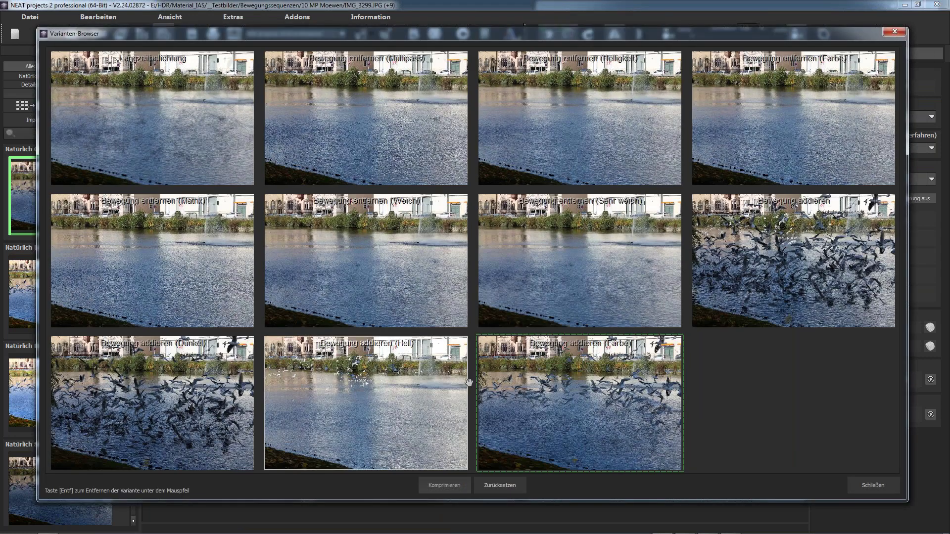
scroll(468, 383, up, 2)
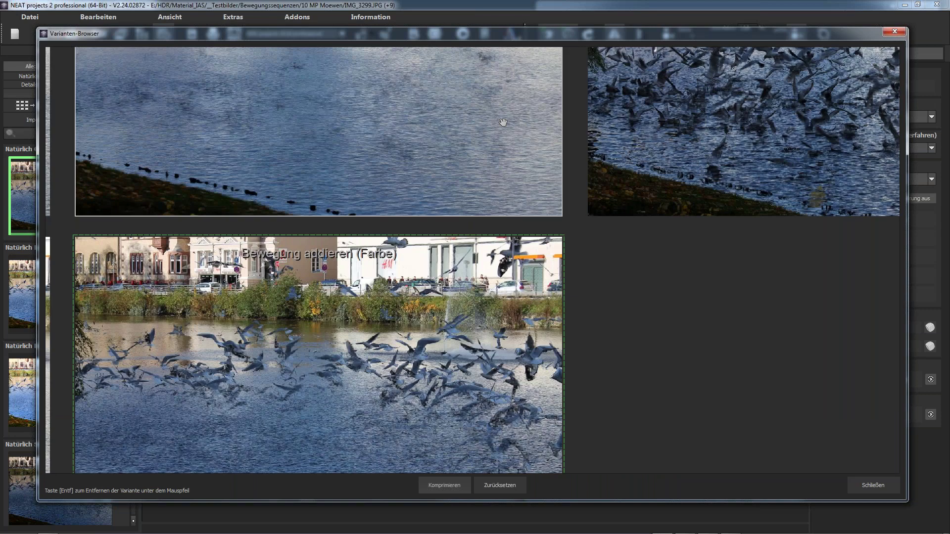
drag(502, 122, 450, 438)
click(450, 439)
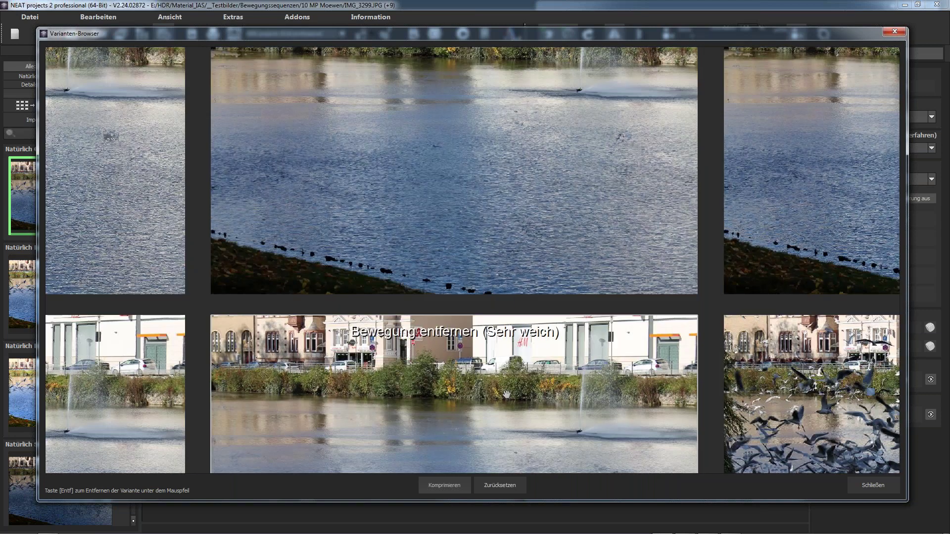
drag(505, 394, 499, 223)
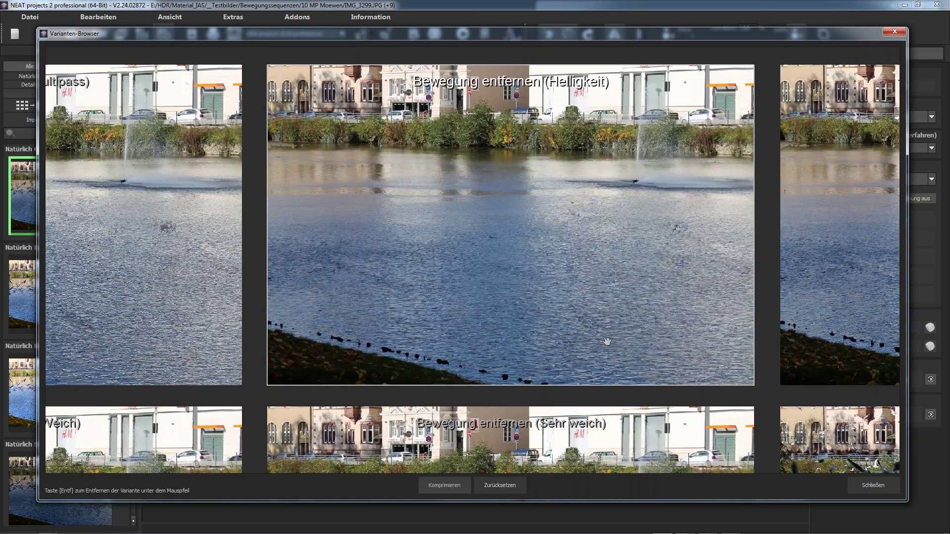
double_click(499, 252)
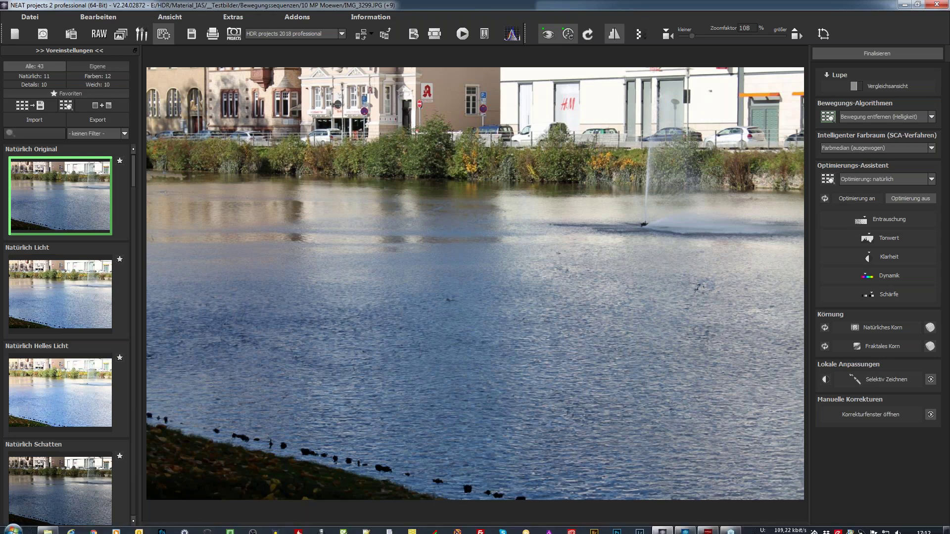
- Switch to Windows-Fotoanzeige, examine the seagull source photos through IMG_3299 back and forth, and return to NEAT projects
click(48, 527)
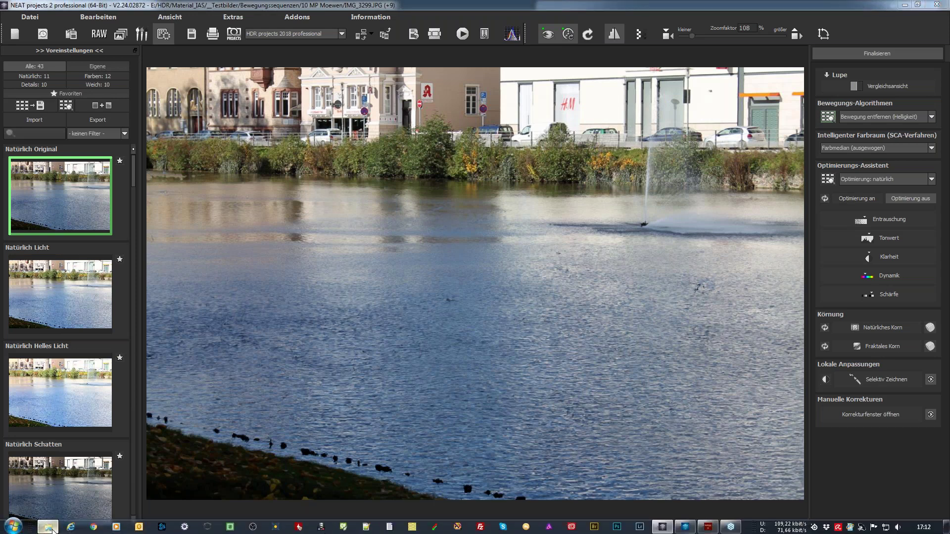
key(Return)
key(Right)
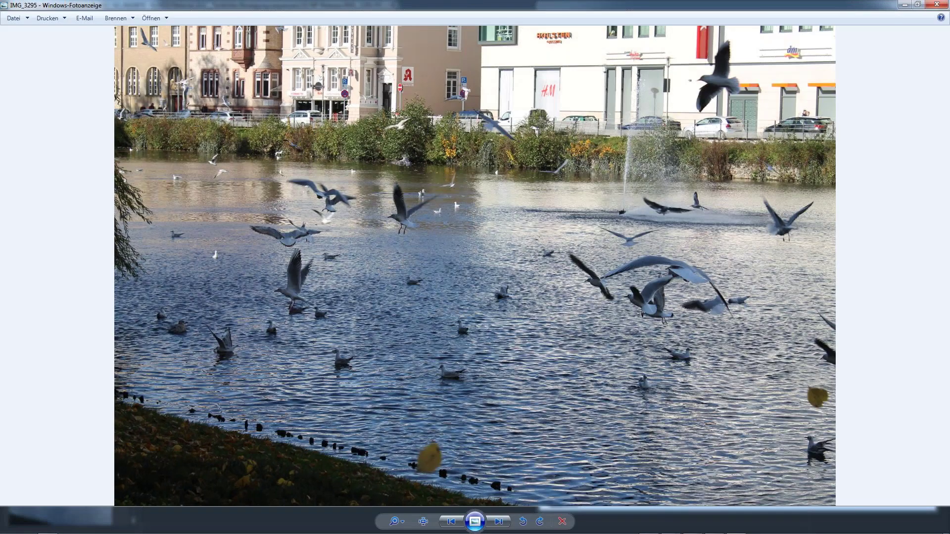
key(Right)
key(Right)
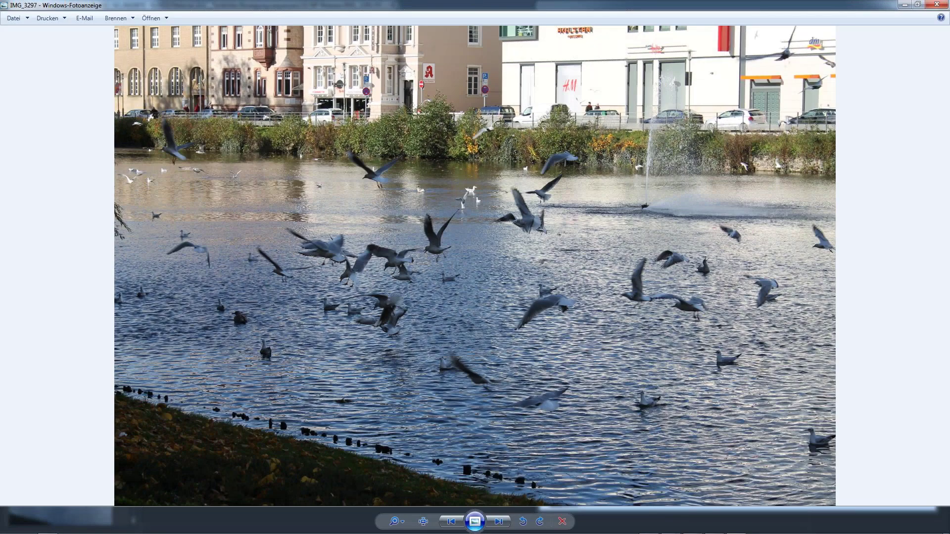
key(Right)
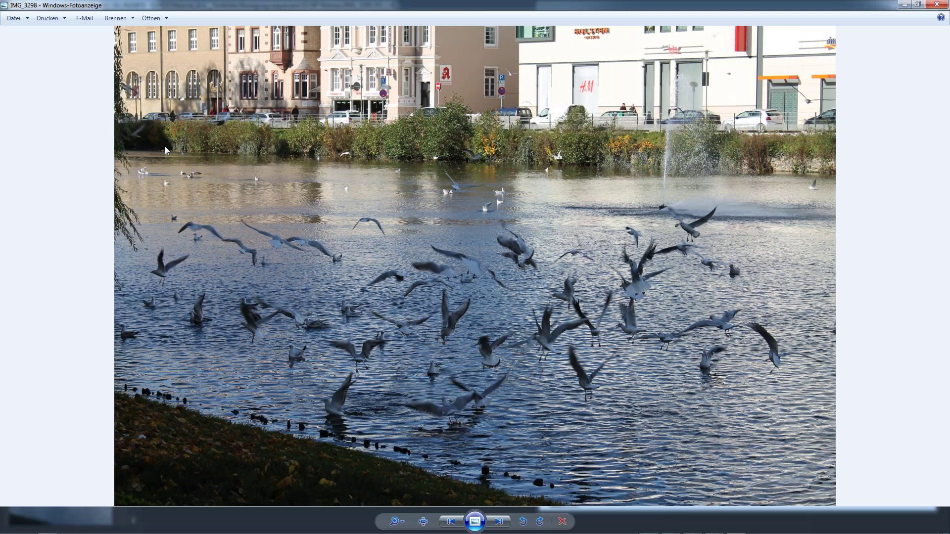
key(Right)
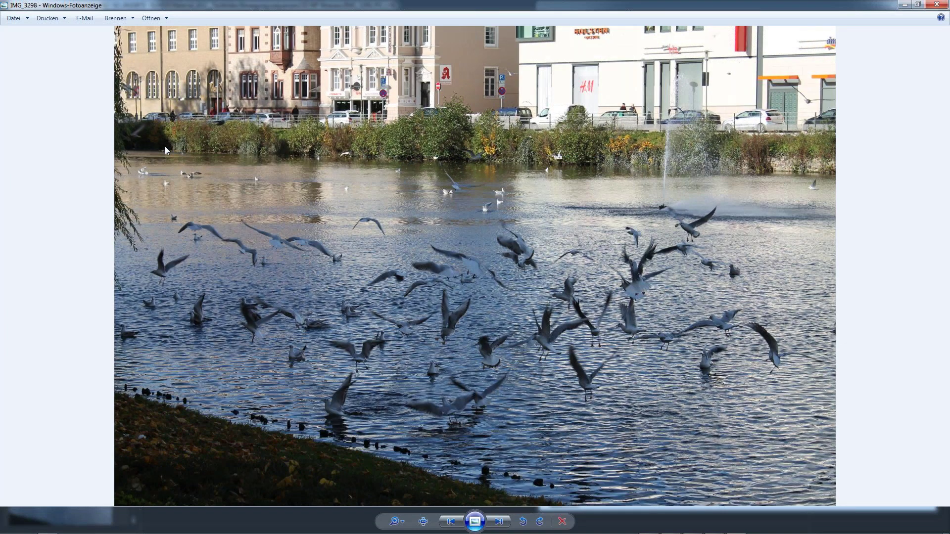
key(Right)
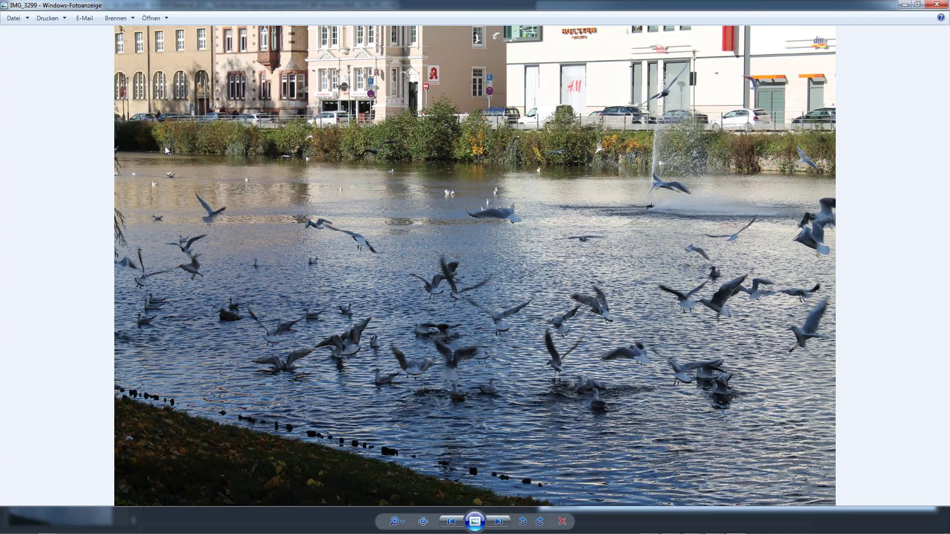
key(Left)
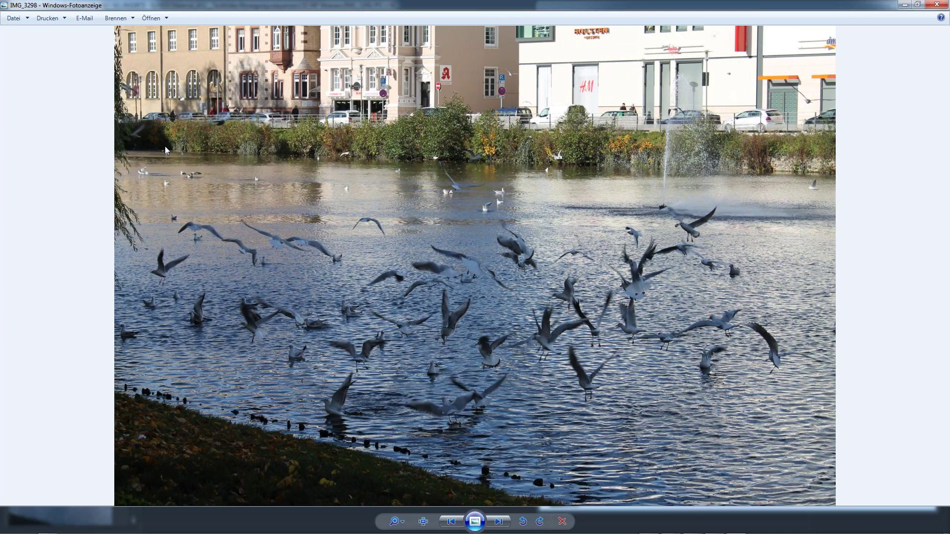
key(Left)
key(Left)
key(Right)
key(Right)
key(Right)
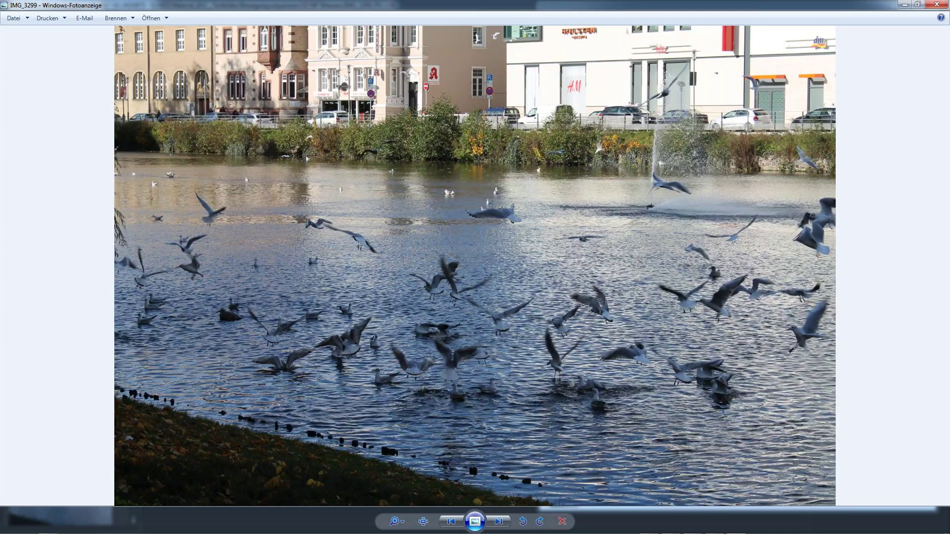
click(934, 6)
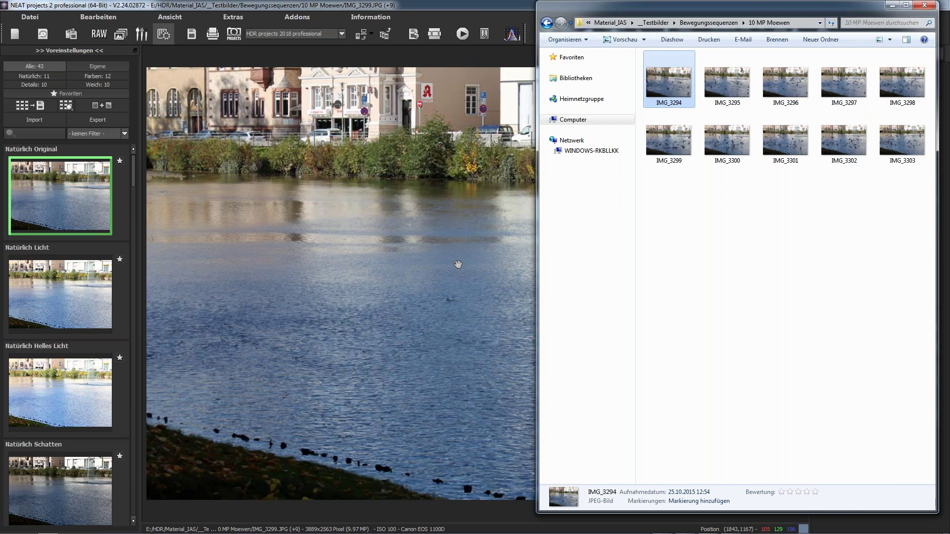
click(355, 283)
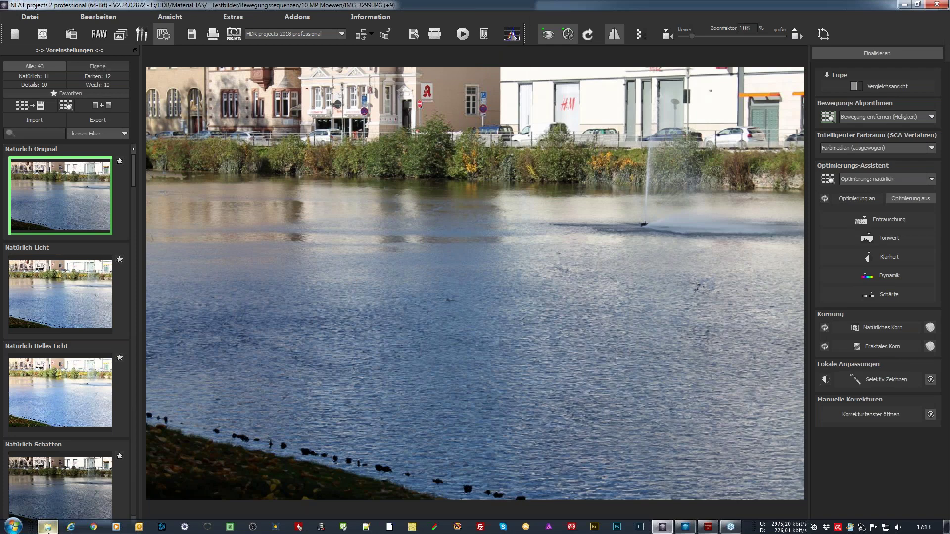
- Switch to Windows Explorer and open the Hamburg folder inside Webinar
click(48, 527)
click(547, 23)
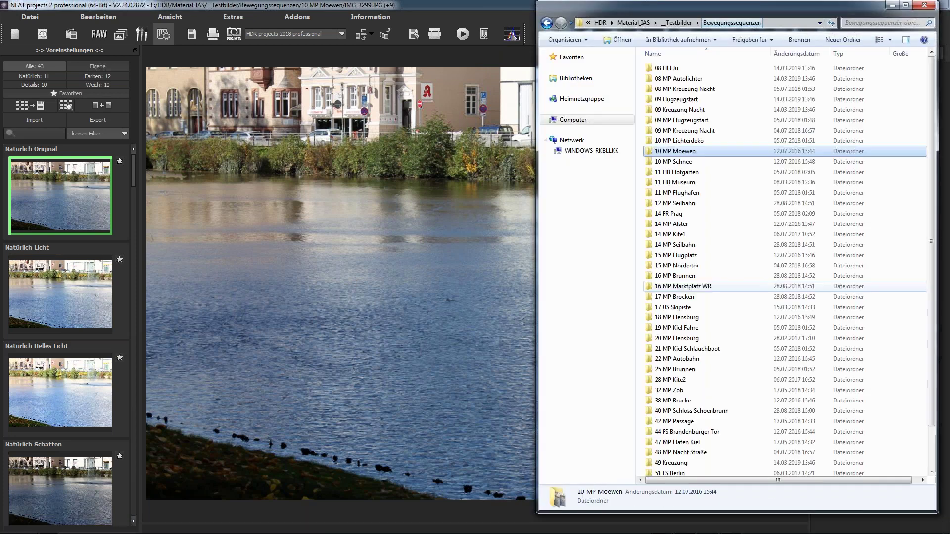
click(547, 23)
click(547, 23)
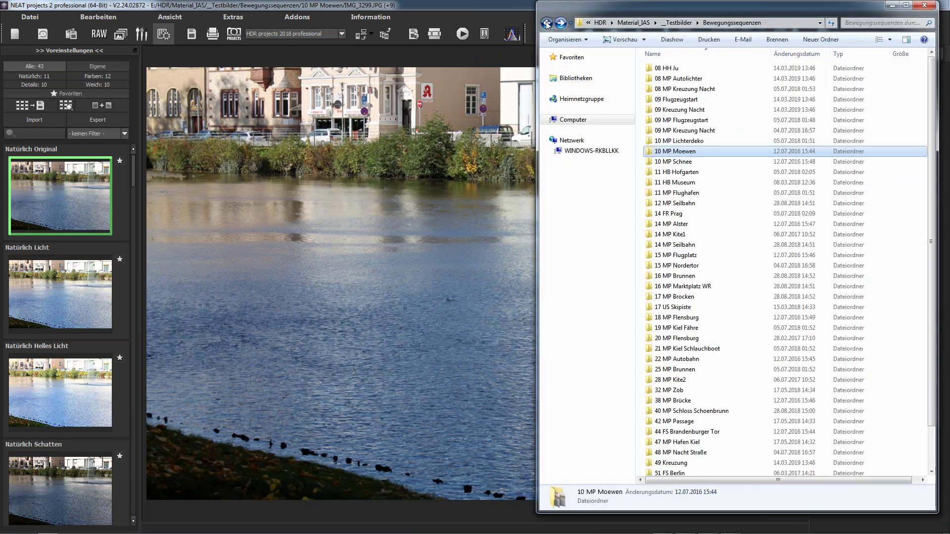
click(546, 22)
double_click(667, 78)
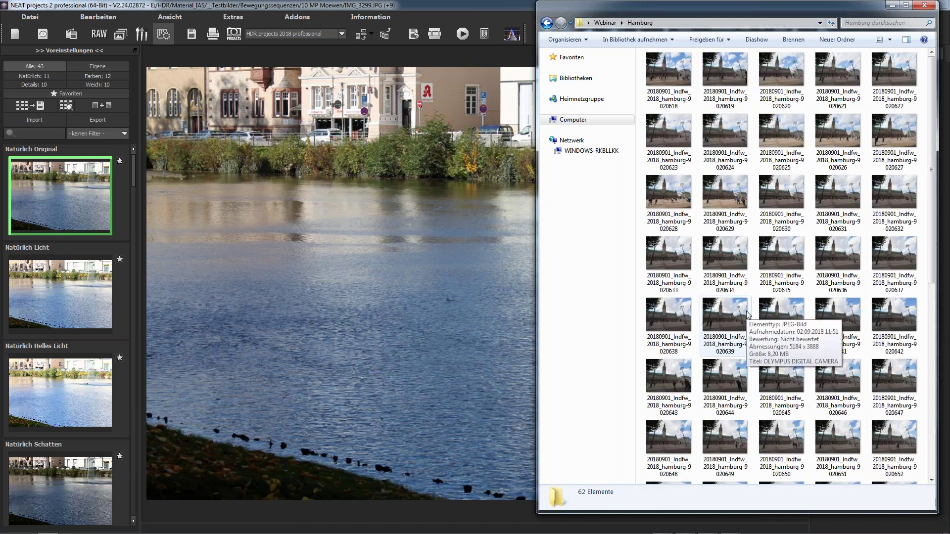
- Load all photos of the Hamburg folder into NEAT projects as a new sequence, without saving the current project
click(724, 255)
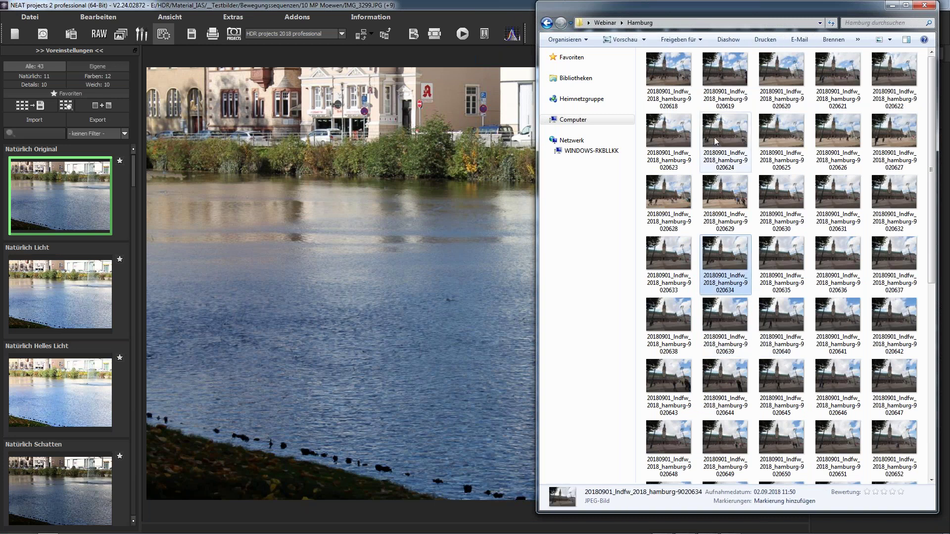
scroll(716, 141, down, 5)
click(802, 444)
scroll(811, 380, up, 5)
key(ctrl+a)
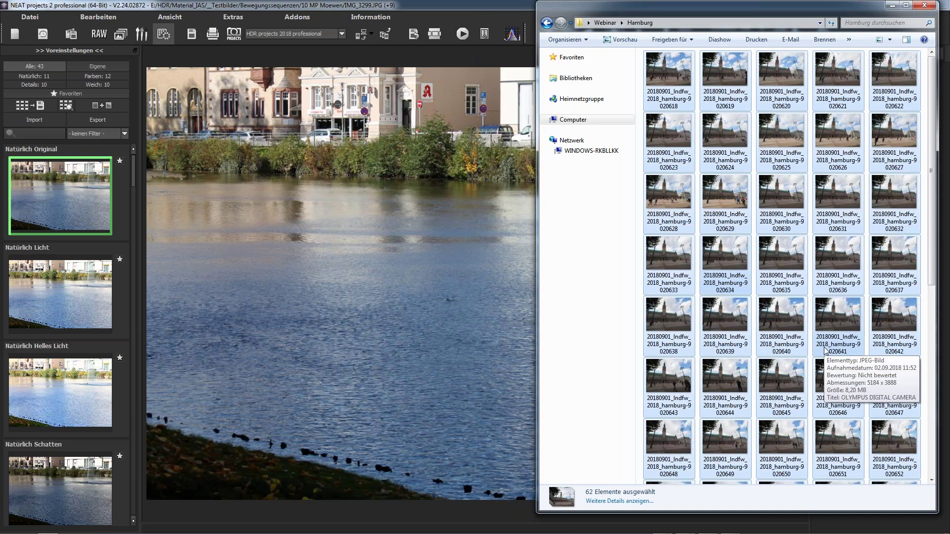
drag(783, 275, 383, 185)
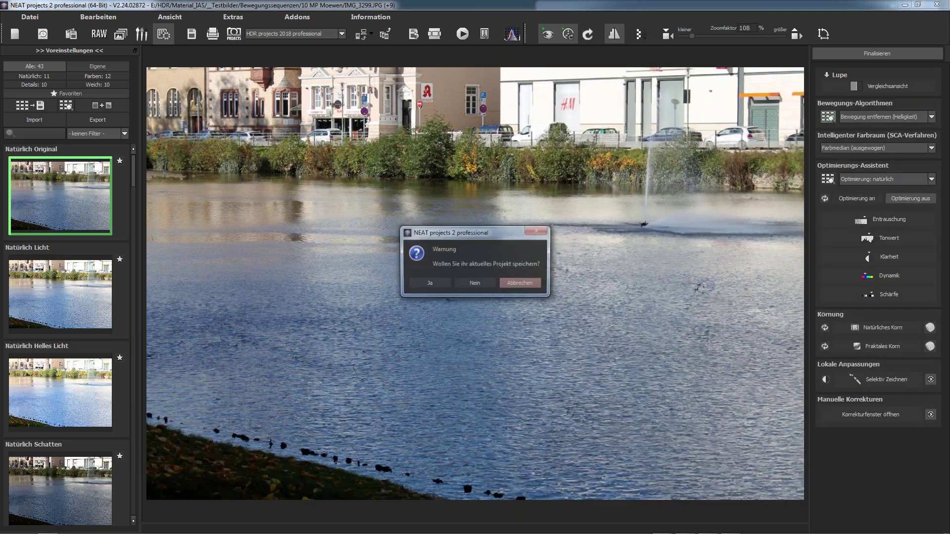
click(470, 283)
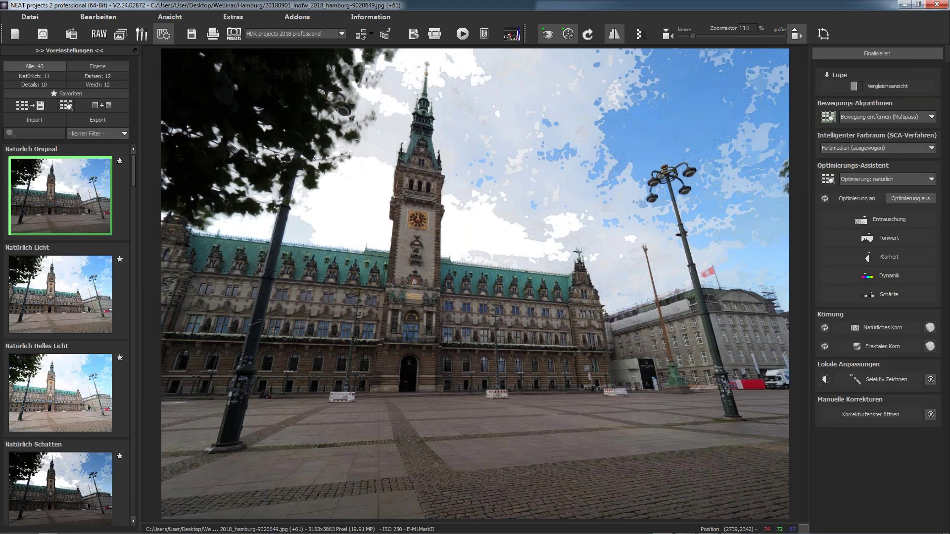
- Look up the supported camera RAW formats filtered by the manufacturer FujiFilm, and close the list
click(364, 15)
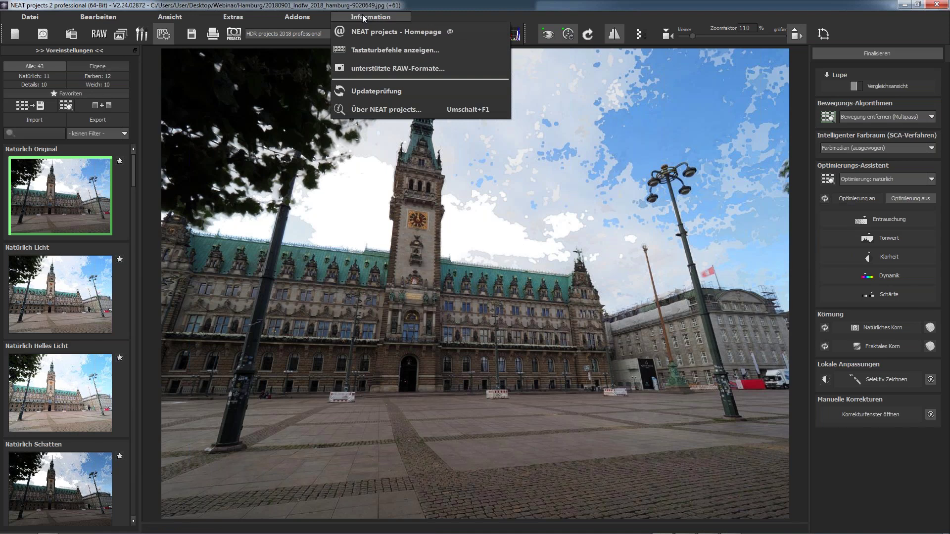
click(396, 68)
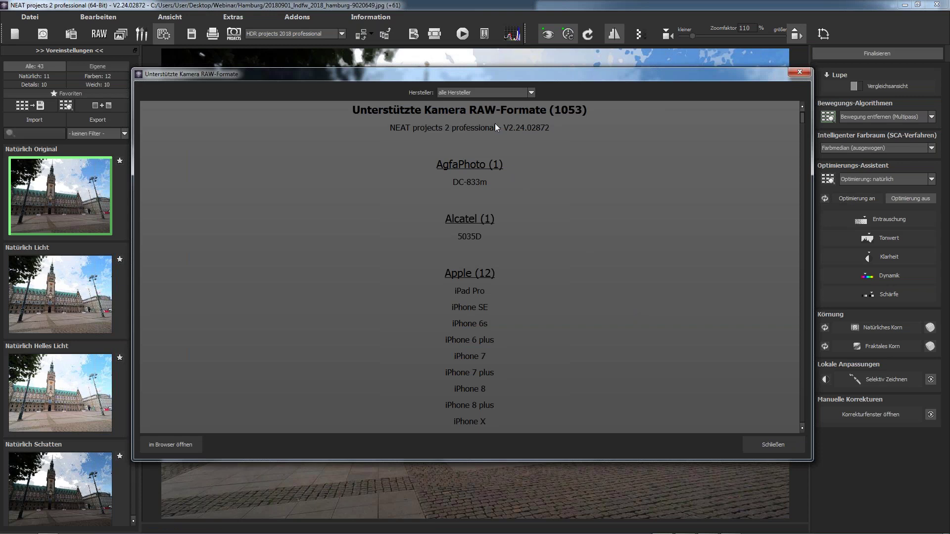
click(470, 90)
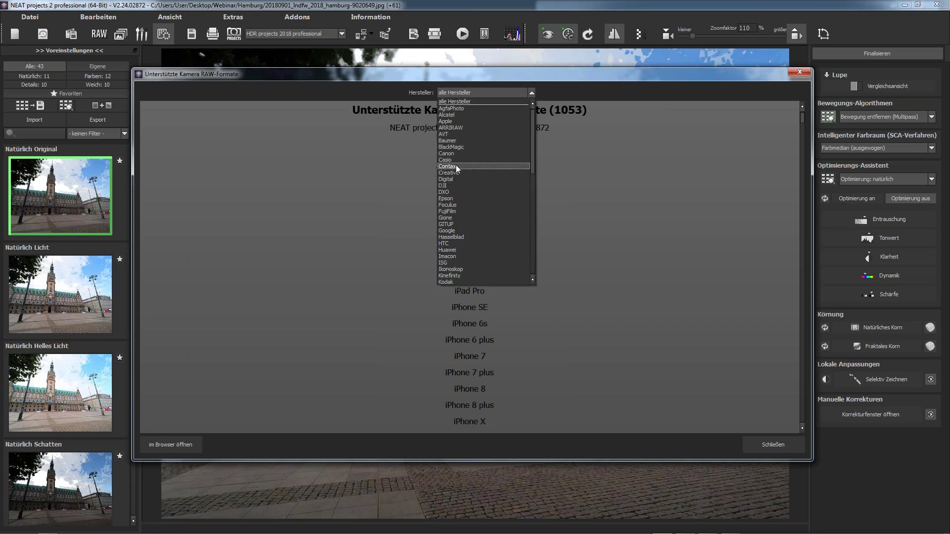
click(453, 212)
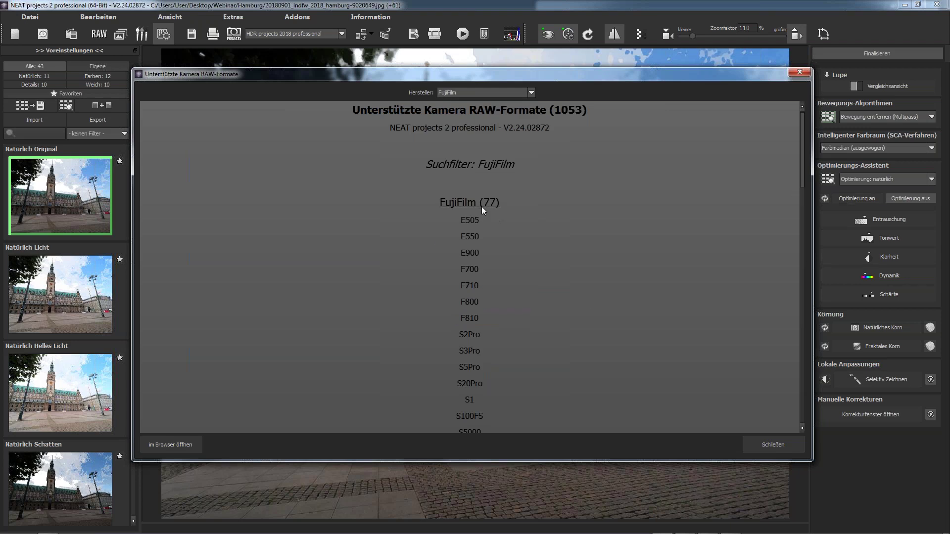
drag(480, 205, 493, 205)
click(550, 204)
drag(801, 171, 178, 442)
click(762, 446)
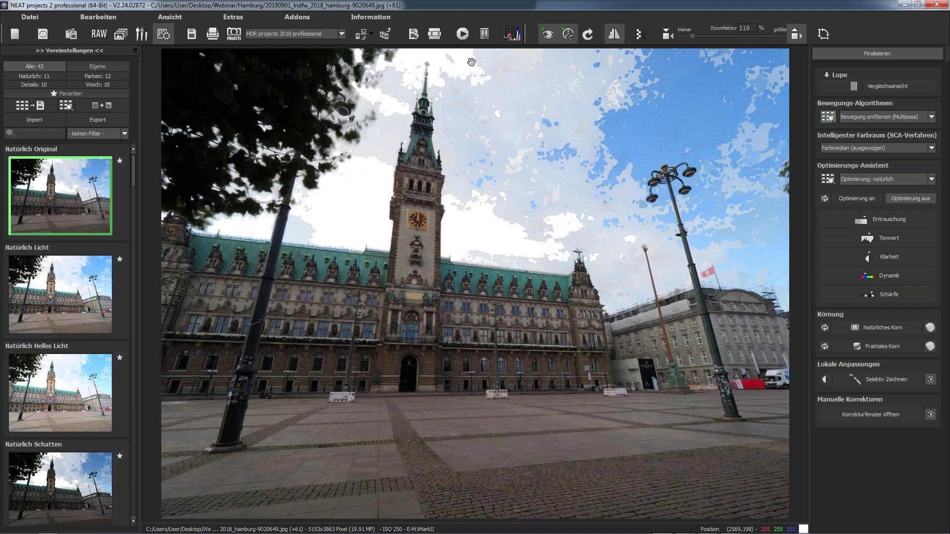
- Review the Hamburg source frames in the Bildsequenz-Player, checking the moving people and clouds, and close the player
click(463, 34)
drag(503, 82, 458, 90)
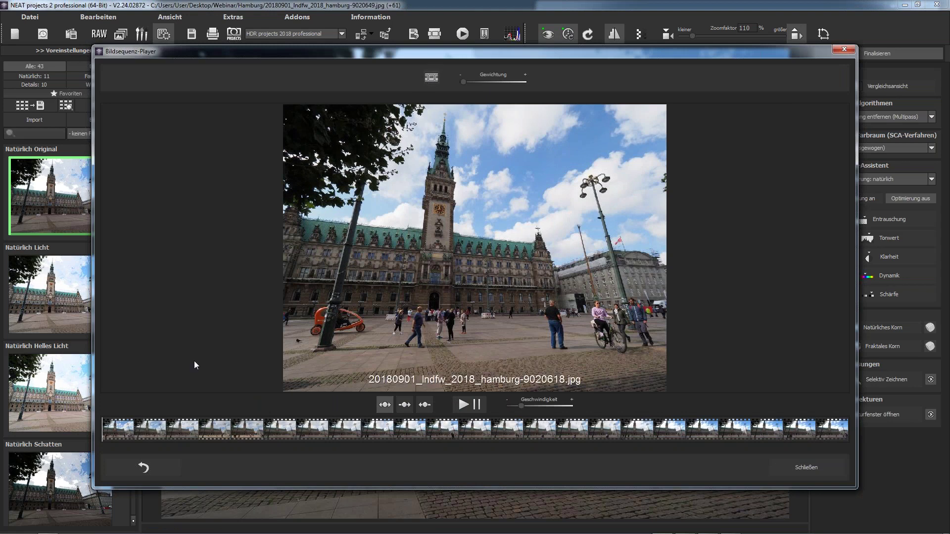
drag(111, 434, 221, 428)
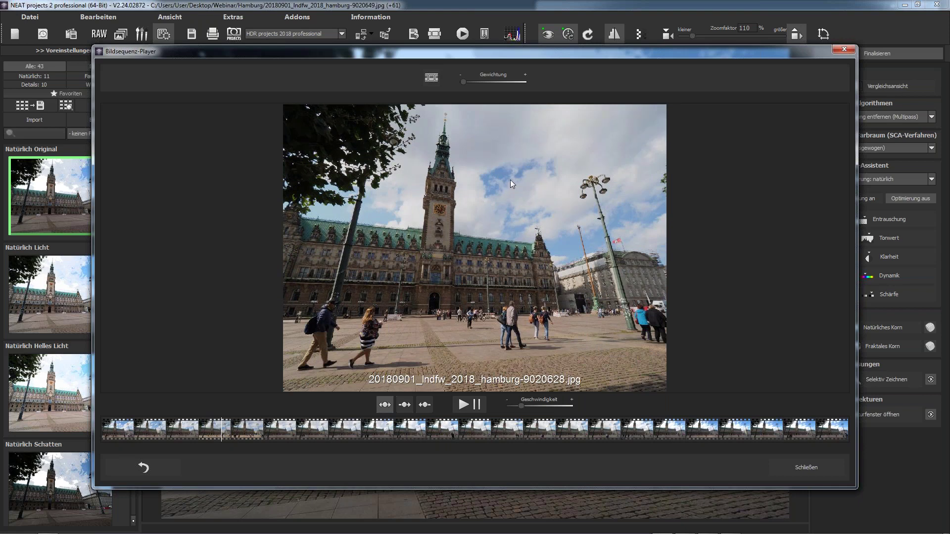
drag(221, 430, 196, 434)
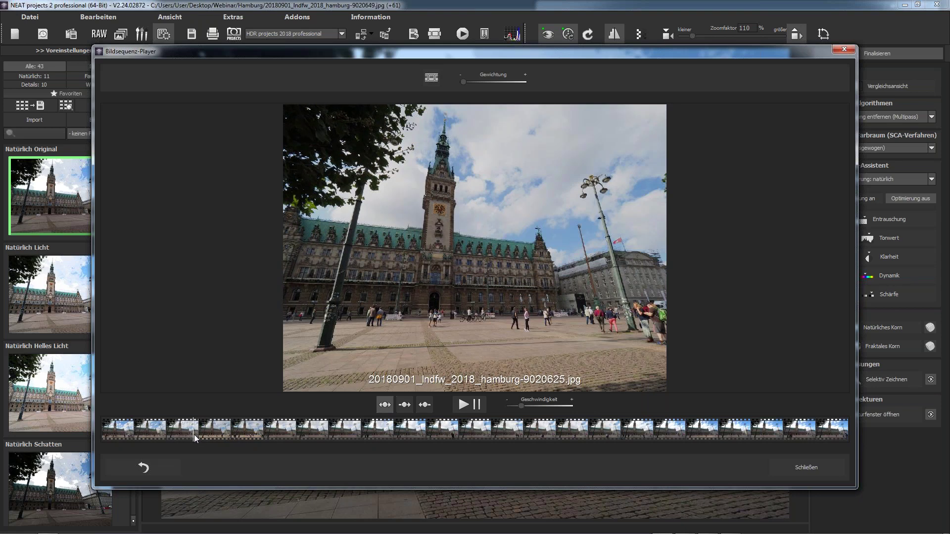
drag(194, 434, 230, 438)
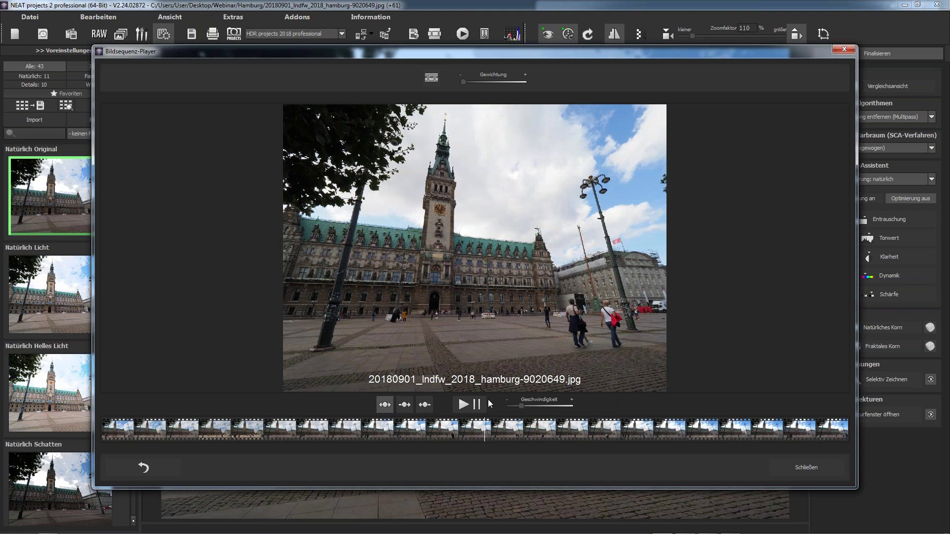
drag(186, 413, 202, 411)
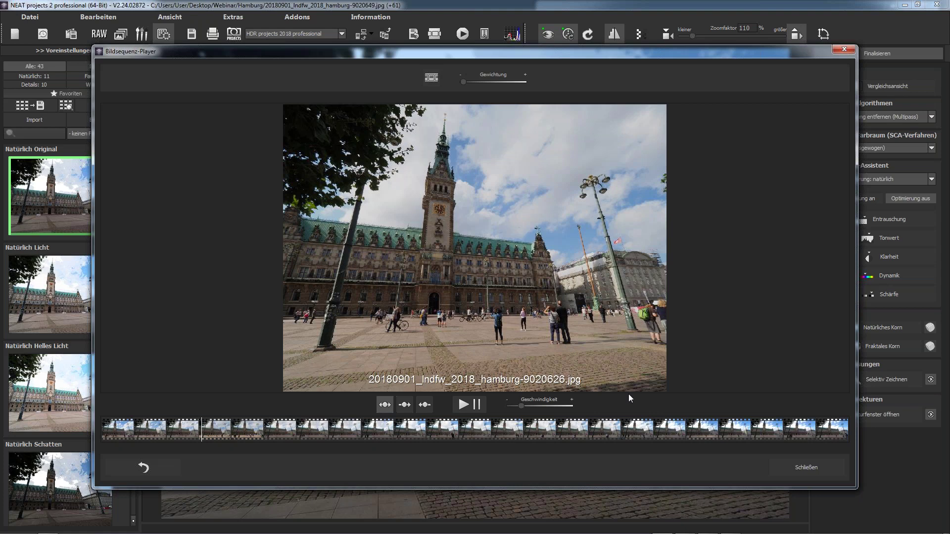
click(818, 473)
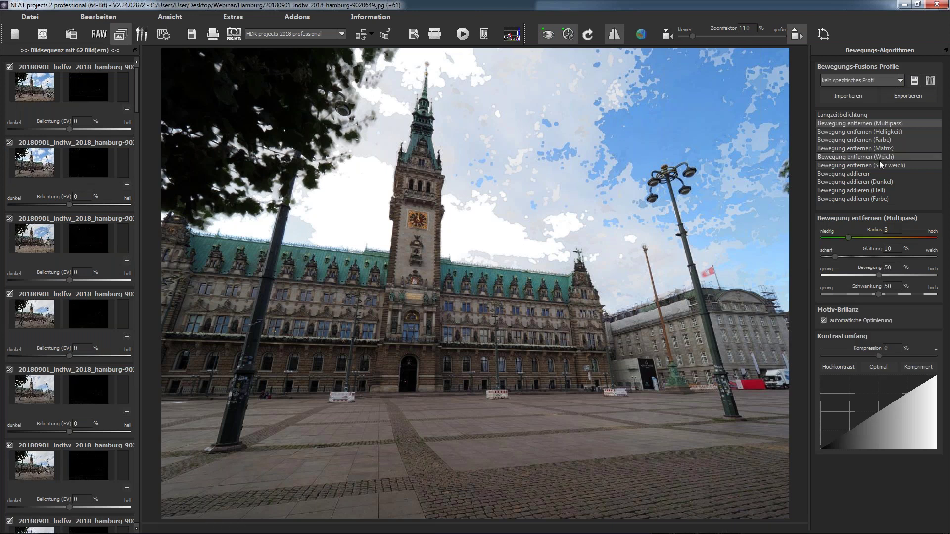
- Set the motion algorithm for the Hamburg sequence to Bewegung entfernen (Weich)
mouse_move(880, 160)
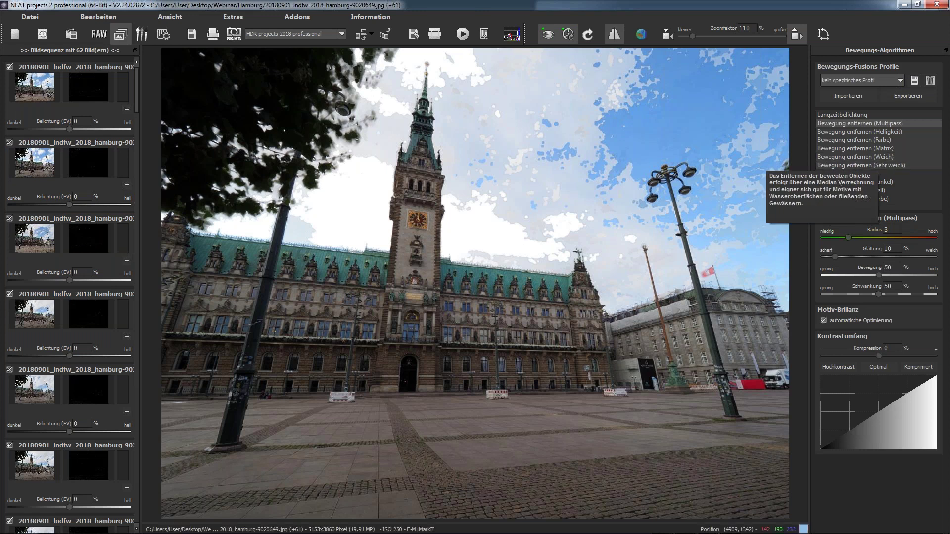
click(848, 158)
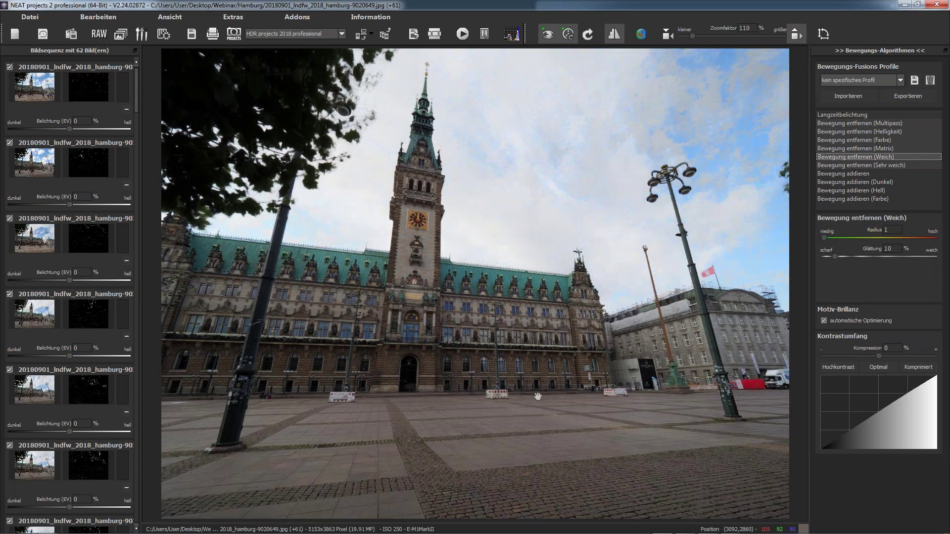
- Set the motion algorithm to Bewegung entfernen (Sehr weich) and replay the source frames in the Bildsequenz-Player for comparison
click(860, 164)
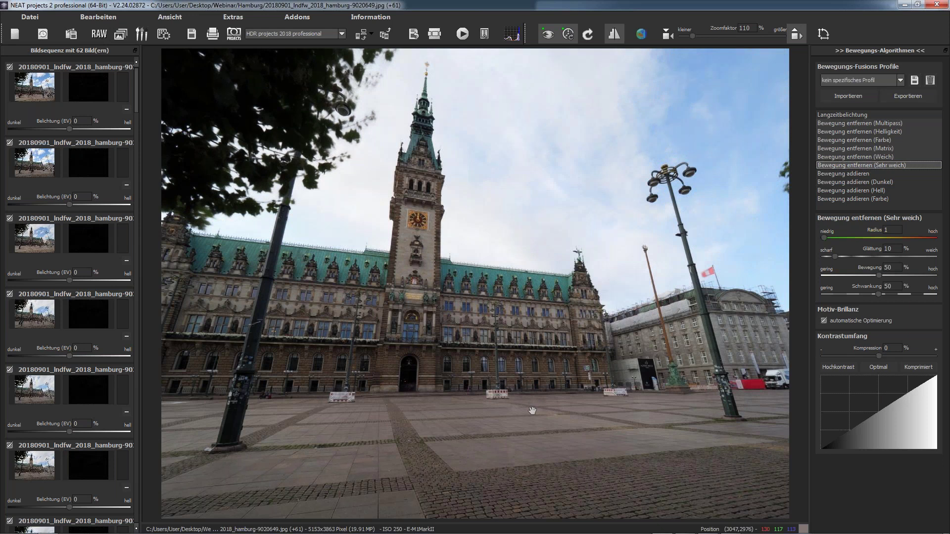
click(462, 35)
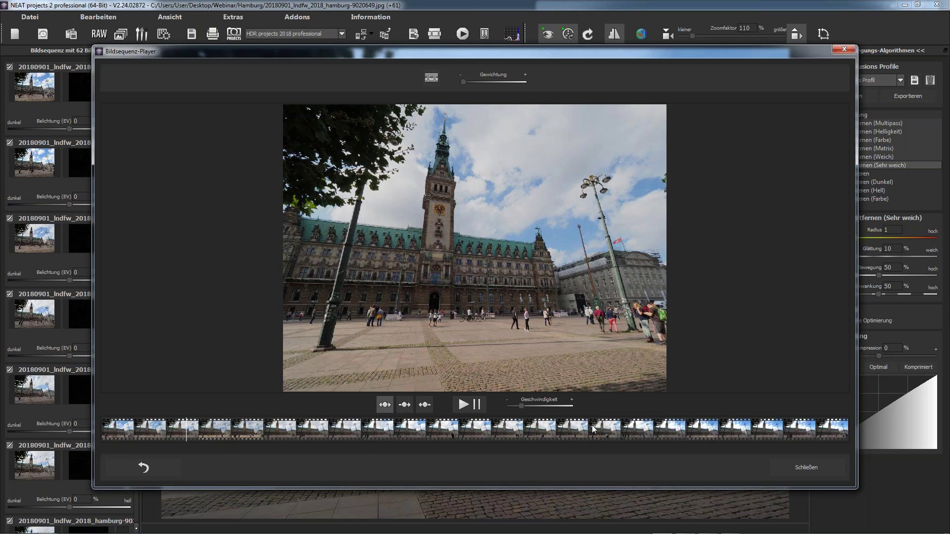
key(Escape)
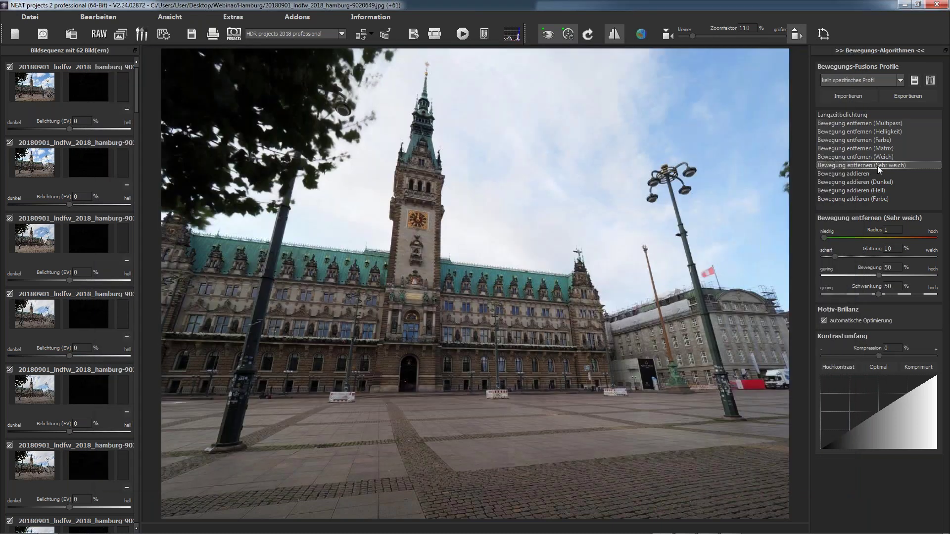
mouse_move(877, 165)
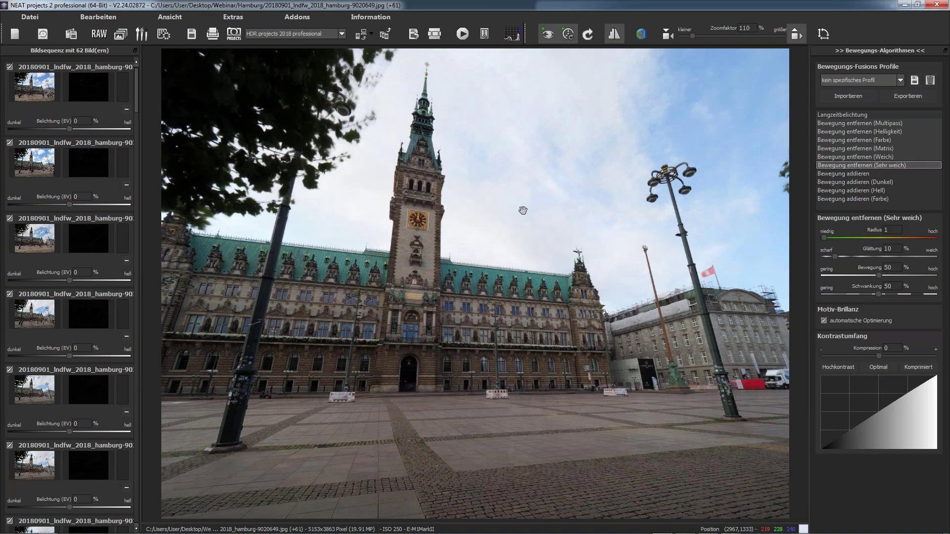
- Set the motion algorithm to Bewegung entfernen (Multipass), trying a Glättung of 48 % before settling on 10 %
click(870, 158)
click(845, 123)
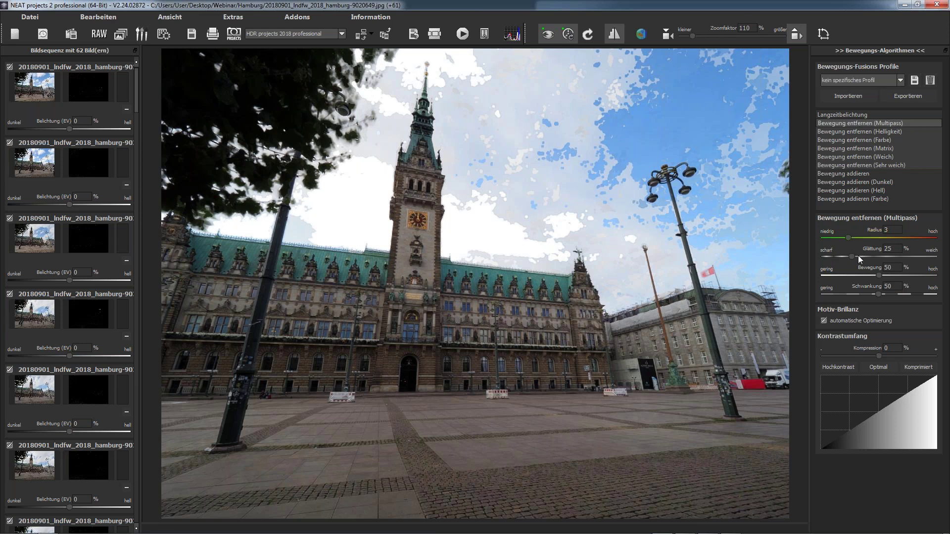
drag(858, 255, 884, 256)
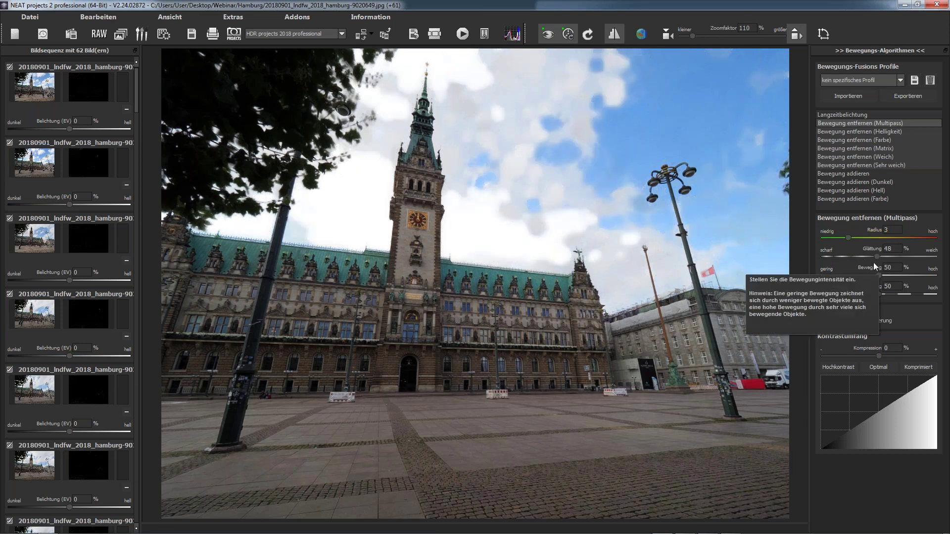
scroll(876, 255, down, 5)
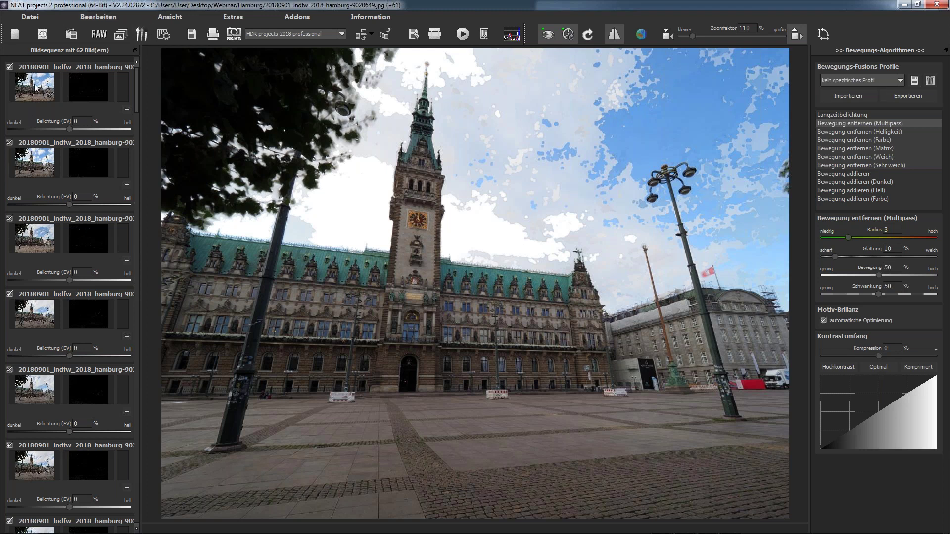
- View the first four source frames individually to compare their clouds and people with the merged image
click(35, 88)
click(35, 160)
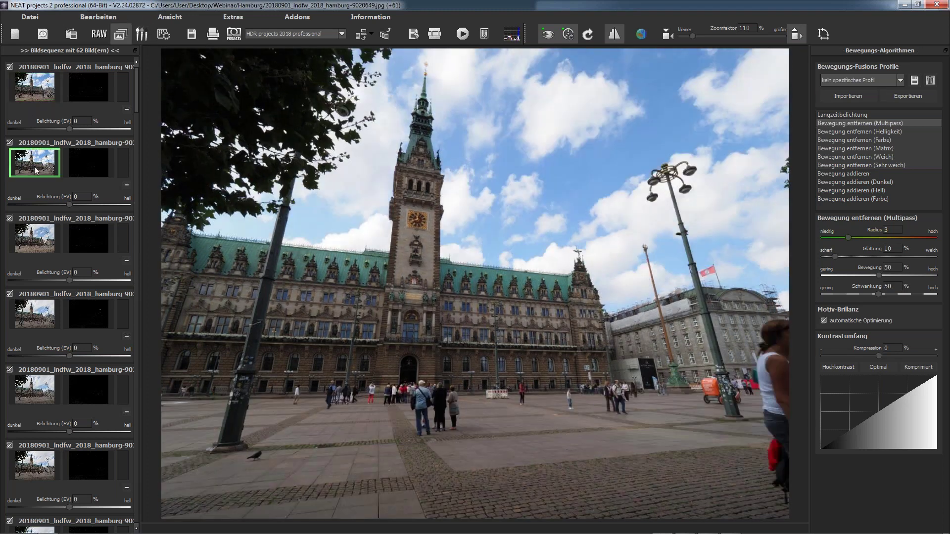
click(35, 238)
click(35, 314)
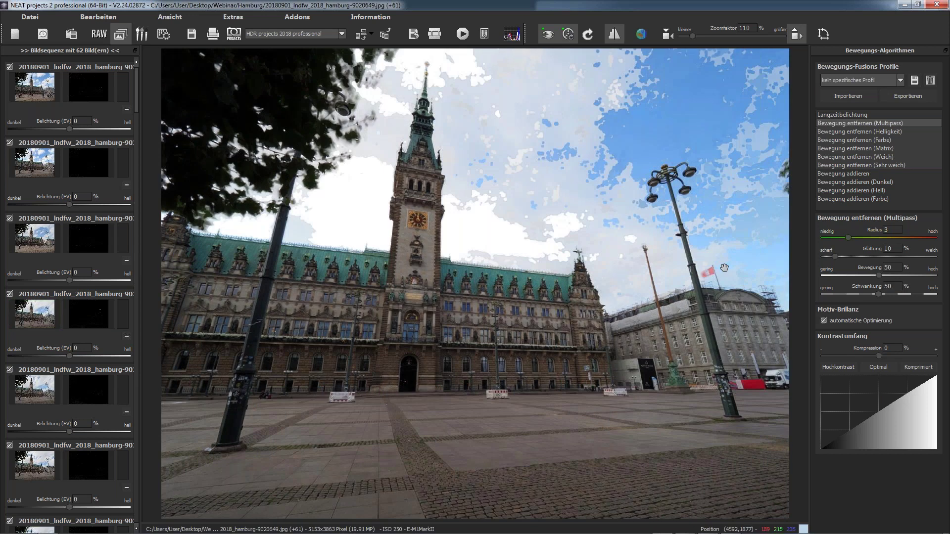
- Switch the algorithm to Bewegung entfernen (Sehr weich) and view the fourth and fifth source frames to compare their skies
click(856, 165)
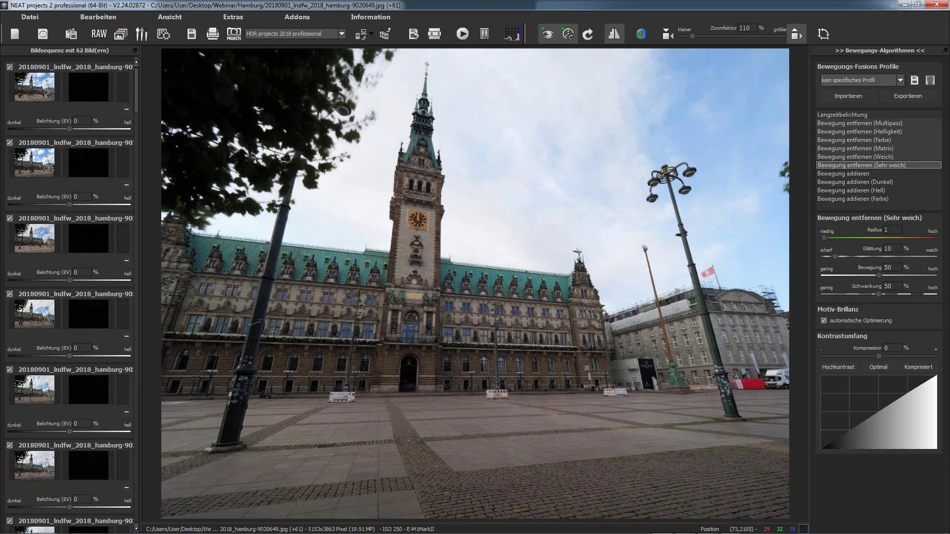
click(43, 315)
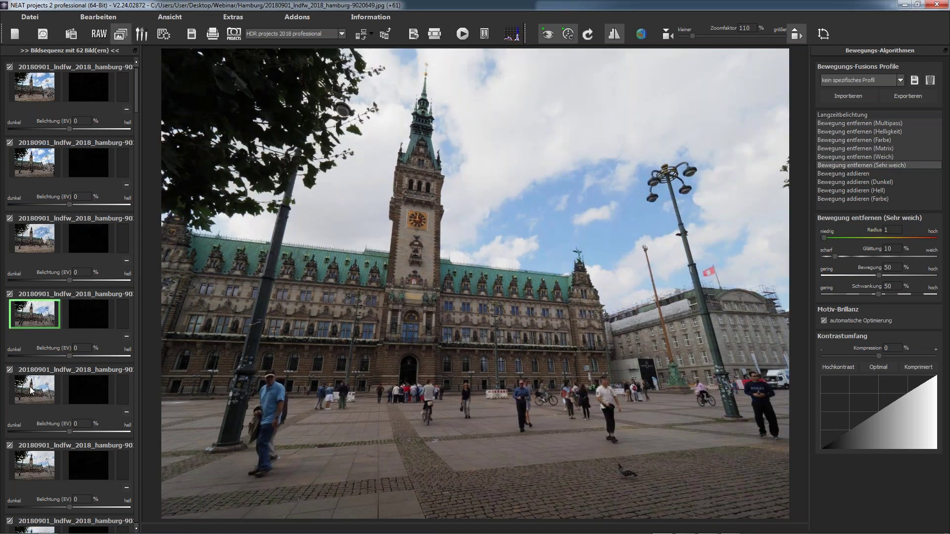
click(31, 390)
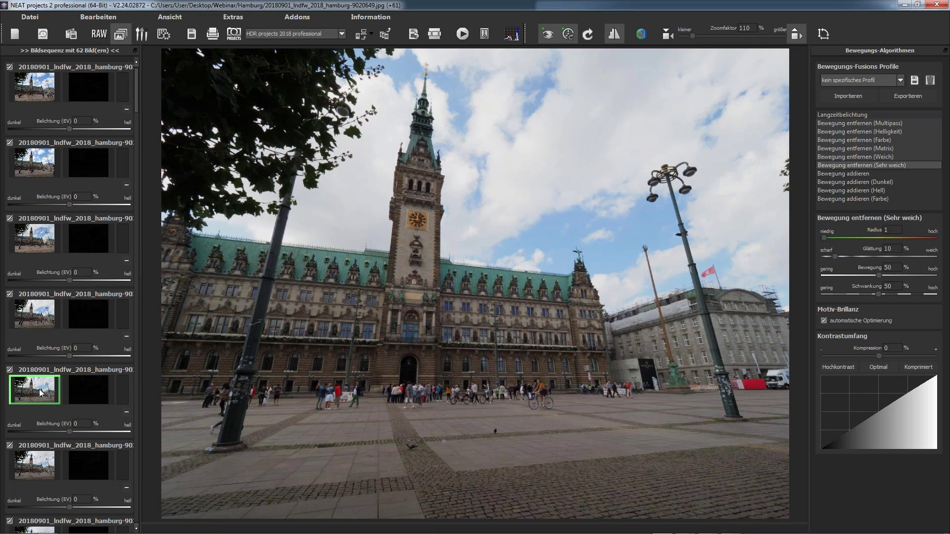
- Set the motion algorithm to Bewegung entfernen (Multipass) and assign the red drawing colour to the fifth frame
click(849, 123)
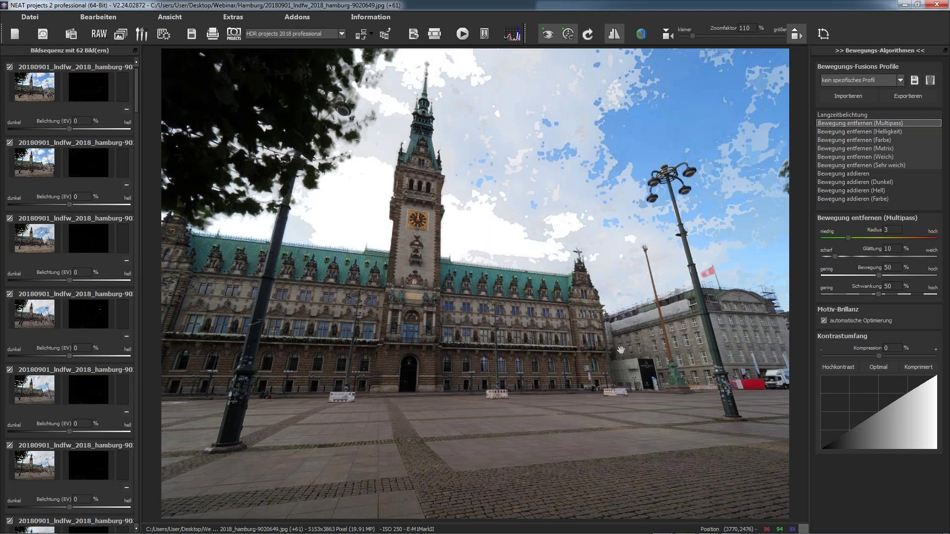
click(34, 384)
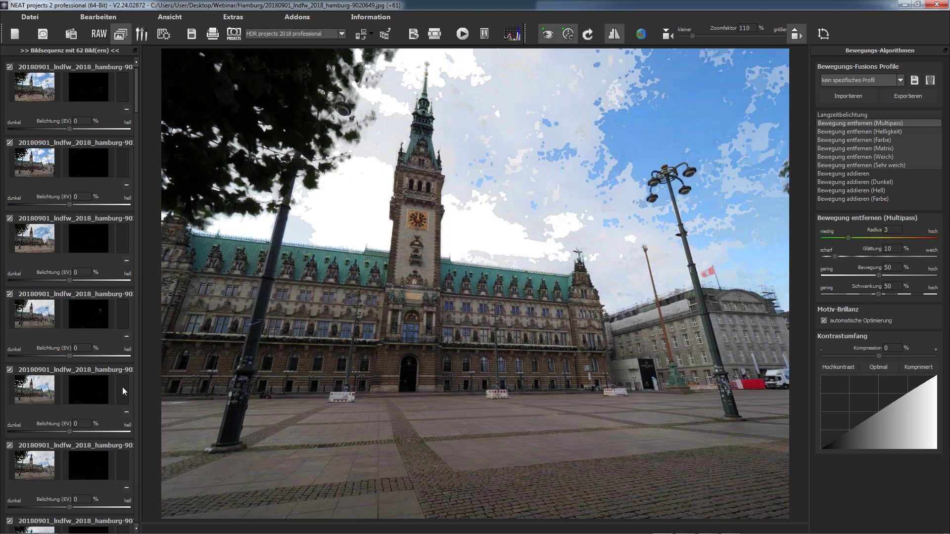
click(123, 386)
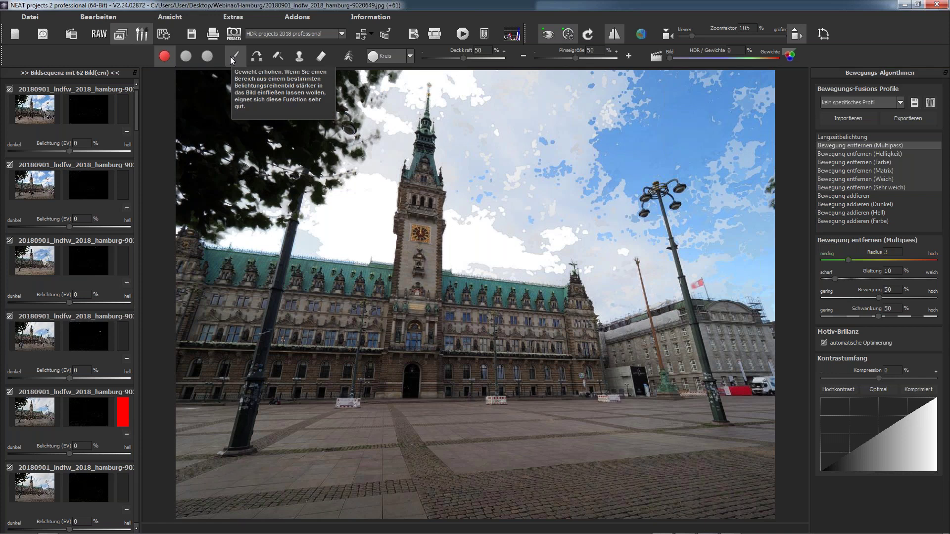
- Paint a diagonal test stroke raising the fifth frame's weight in the sky beside the tower, and inspect its weight map
click(88, 412)
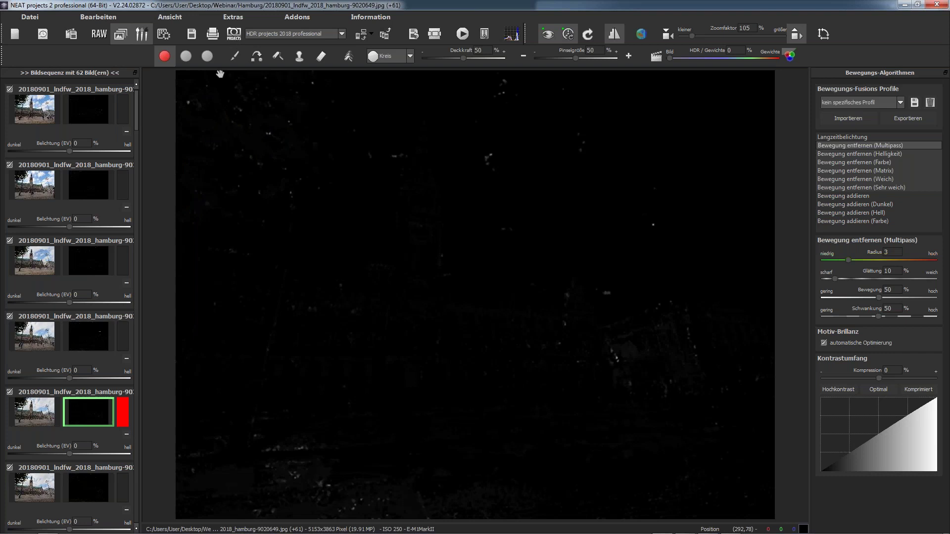
click(92, 403)
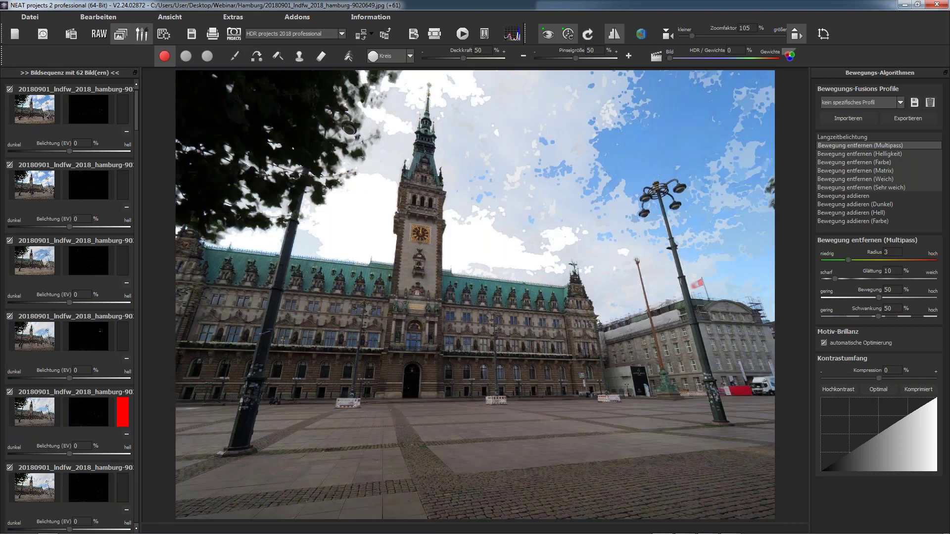
mouse_move(490, 221)
mouse_down()
mouse_move(638, 136)
mouse_move(482, 230)
mouse_up()
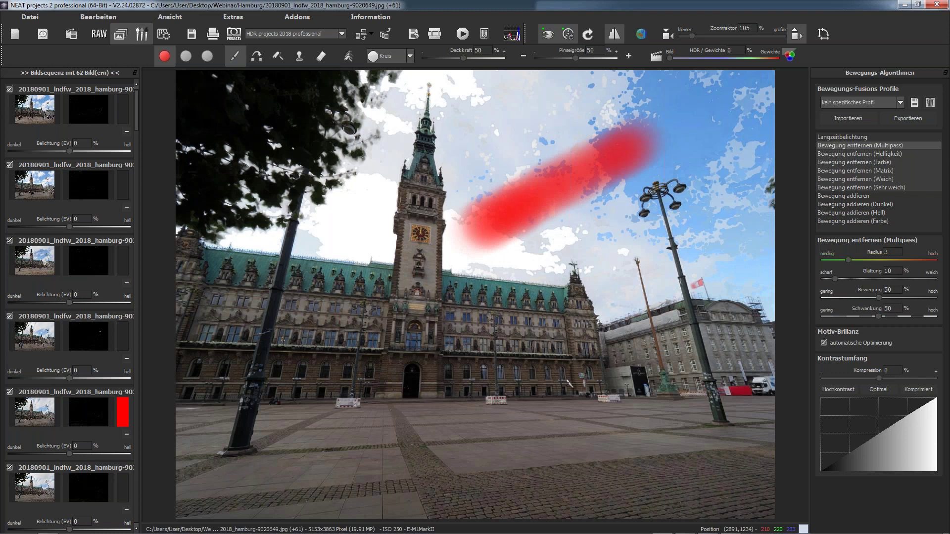
click(93, 411)
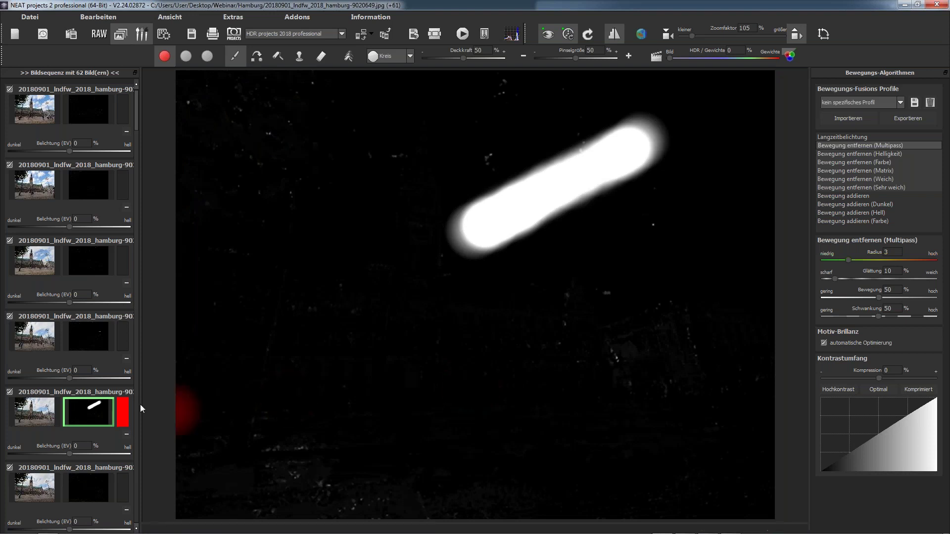
- Delete the test stroke from the fifth frame's weights, close the weight map and view the frame's source photo
click(348, 56)
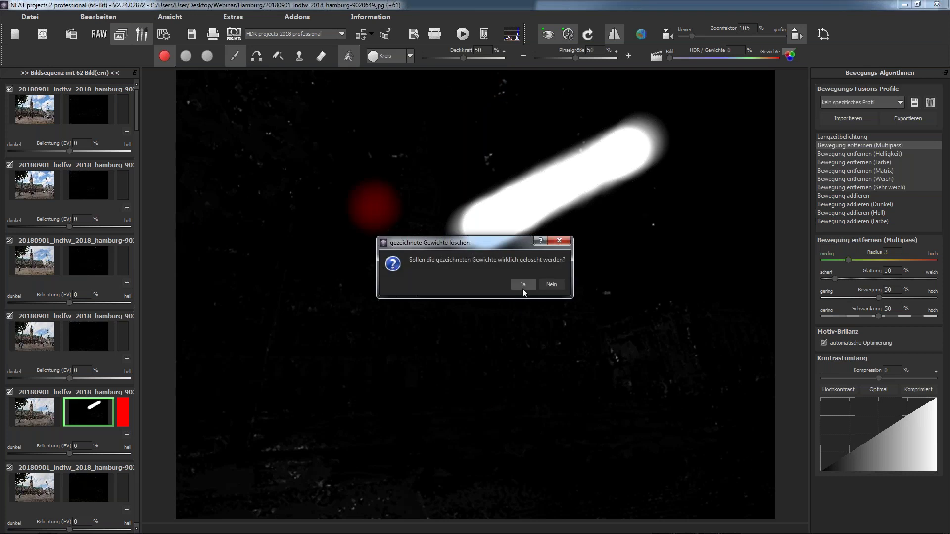
click(522, 288)
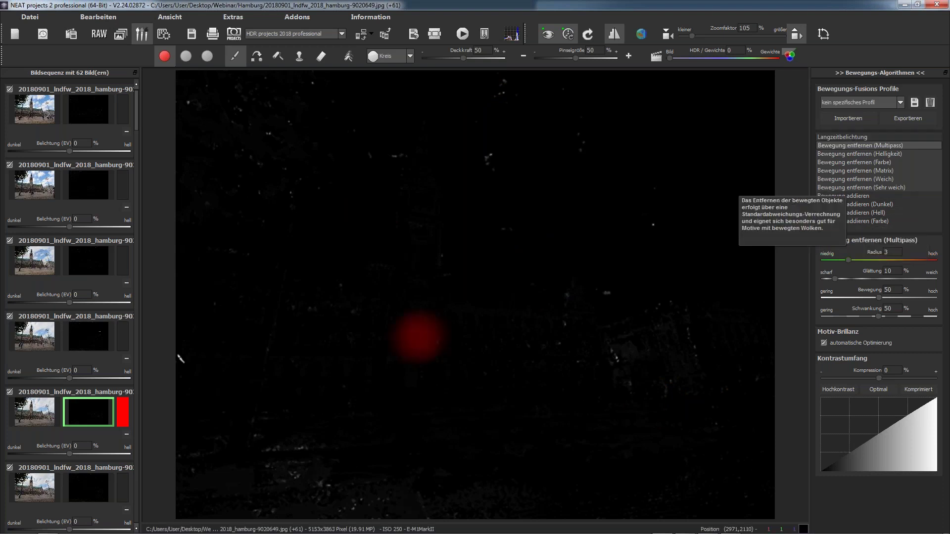
click(81, 415)
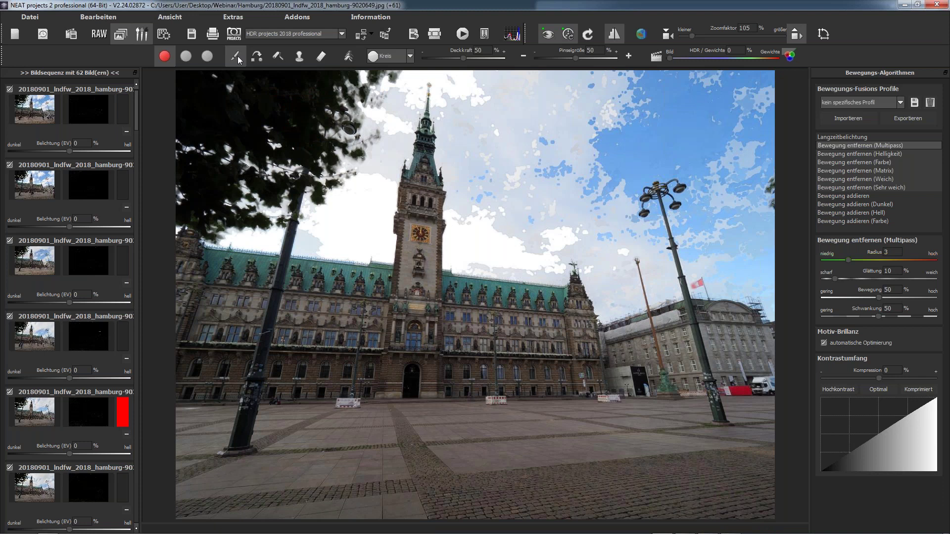
click(32, 417)
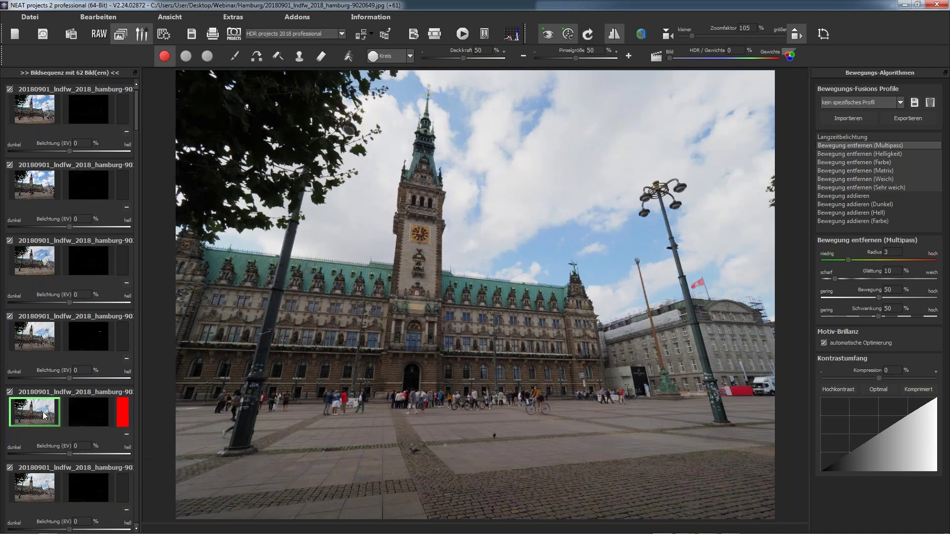
- Activate the brush for increasing weight and set both Deckkraft and Pinselgröße to 100 %
click(235, 56)
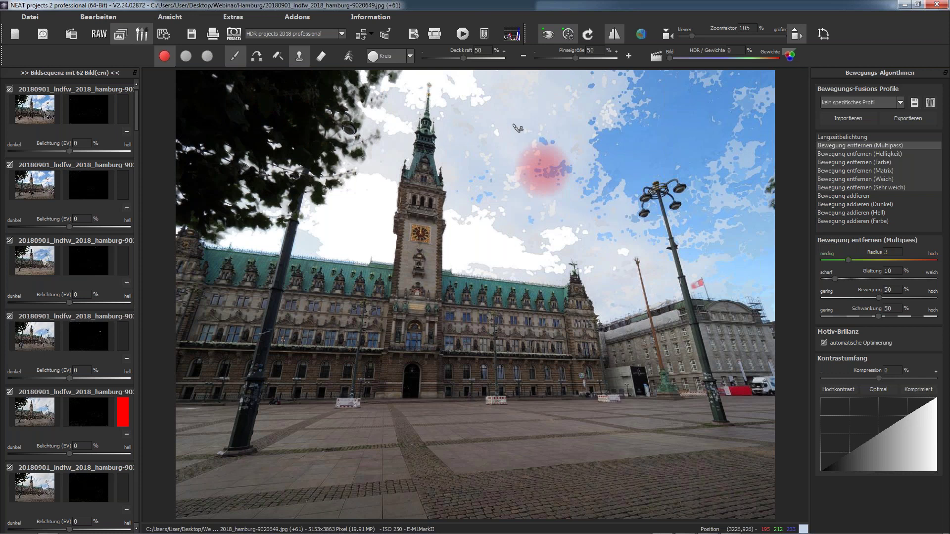
click(491, 58)
drag(493, 58, 510, 59)
drag(575, 58, 639, 65)
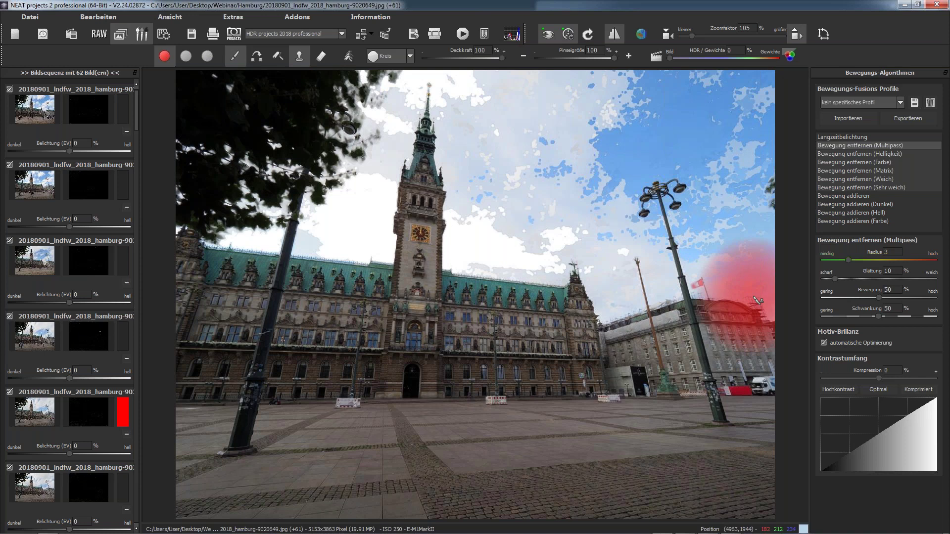
- Paint over the entire sky above the town hall and square to take the clouds from the fifth frame
mouse_move(757, 299)
mouse_down()
mouse_move(487, 275)
mouse_move(353, 293)
mouse_up()
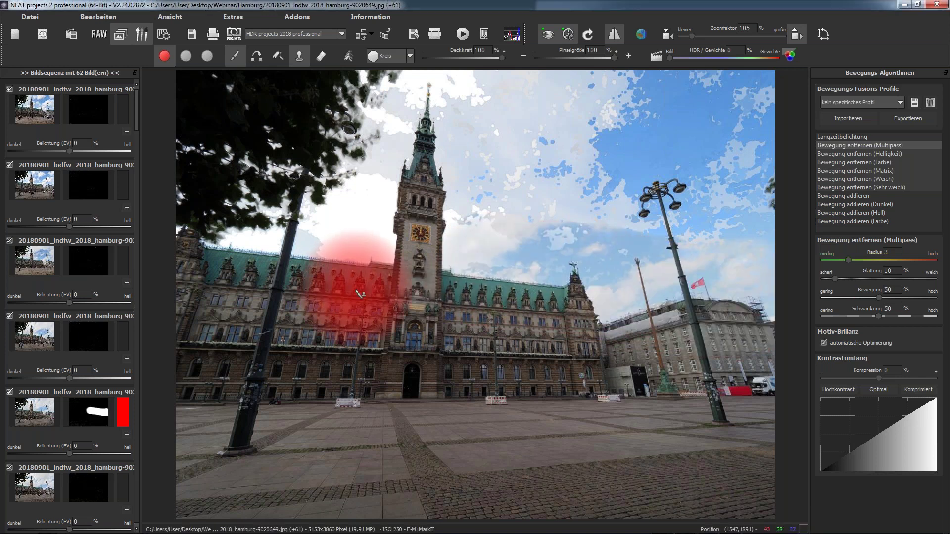
mouse_move(693, 285)
mouse_down()
mouse_move(747, 86)
mouse_move(584, 128)
mouse_move(643, 223)
mouse_move(722, 278)
mouse_move(712, 307)
mouse_move(559, 262)
mouse_move(489, 279)
mouse_up()
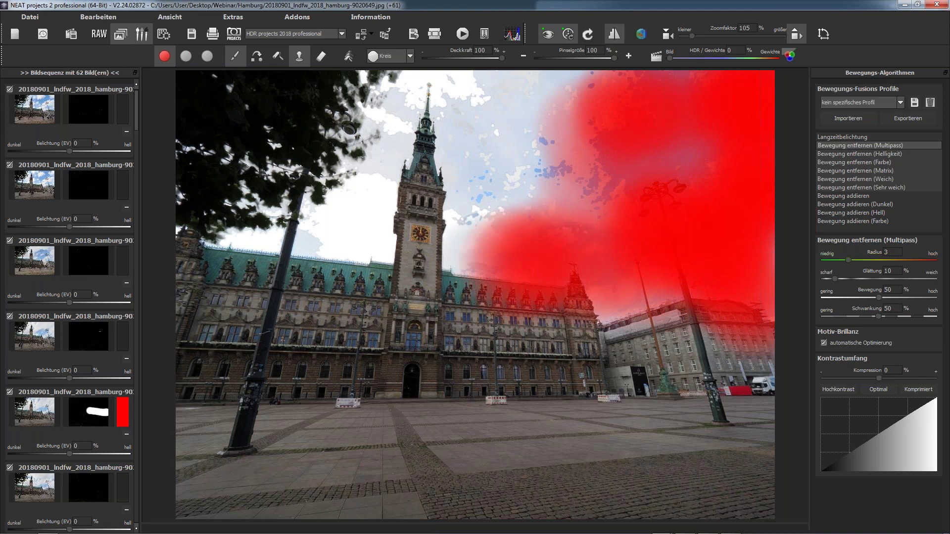
mouse_move(742, 99)
mouse_down()
mouse_move(702, 168)
mouse_move(629, 126)
mouse_move(550, 107)
mouse_move(628, 212)
mouse_move(762, 247)
mouse_move(485, 233)
mouse_move(460, 168)
mouse_up()
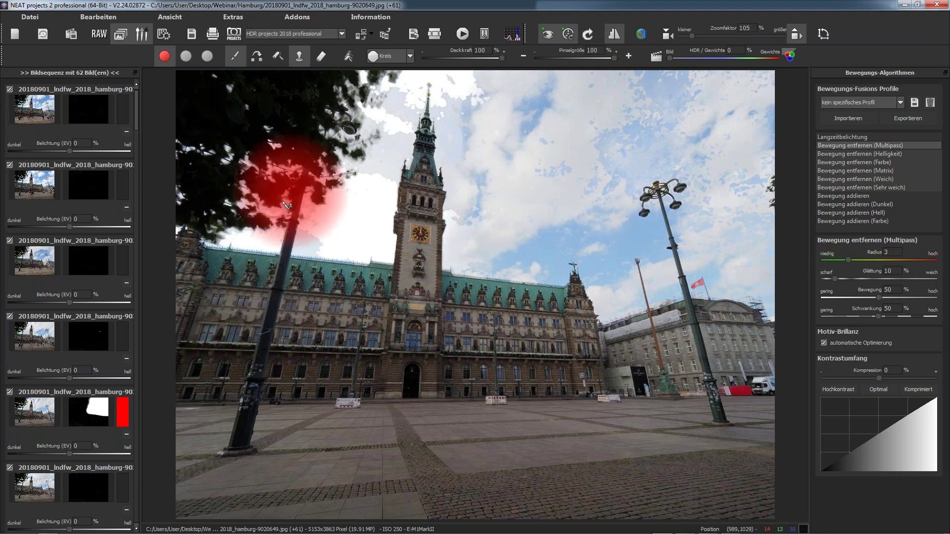
mouse_move(352, 235)
mouse_down()
mouse_move(415, 213)
mouse_move(390, 119)
mouse_move(411, 113)
mouse_move(608, 102)
mouse_move(752, 113)
mouse_move(701, 97)
mouse_move(638, 119)
mouse_move(593, 118)
mouse_move(536, 193)
mouse_move(574, 203)
mouse_move(677, 193)
mouse_up()
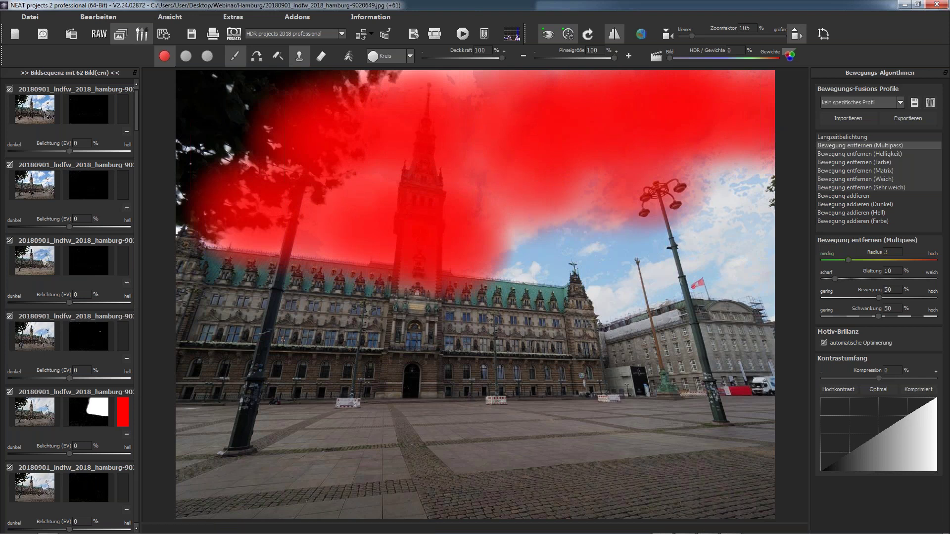
- Switch the motion algorithm to Bewegung entfernen (Sehr weich) for the image with the painted sky
click(886, 187)
drag(549, 316, 470, 346)
mouse_move(500, 111)
mouse_down()
mouse_move(299, 129)
mouse_move(337, 242)
mouse_move(354, 200)
mouse_move(400, 163)
mouse_move(546, 253)
mouse_move(495, 158)
mouse_move(297, 166)
mouse_move(198, 207)
mouse_move(257, 78)
mouse_move(355, 155)
mouse_move(251, 112)
mouse_move(257, 119)
mouse_up()
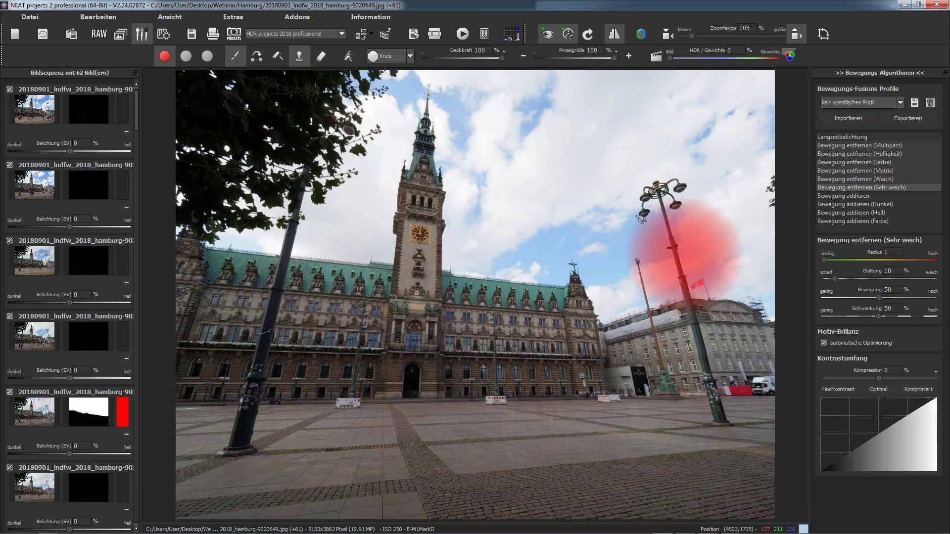
- Check the merged image in the finalising view, and return to the image sequence with the weight-drawing tools
click(163, 34)
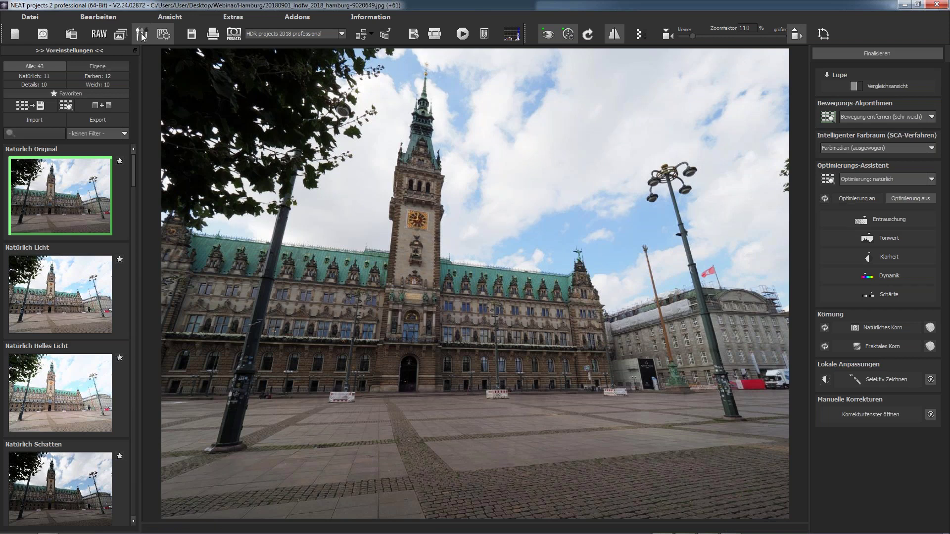
click(121, 34)
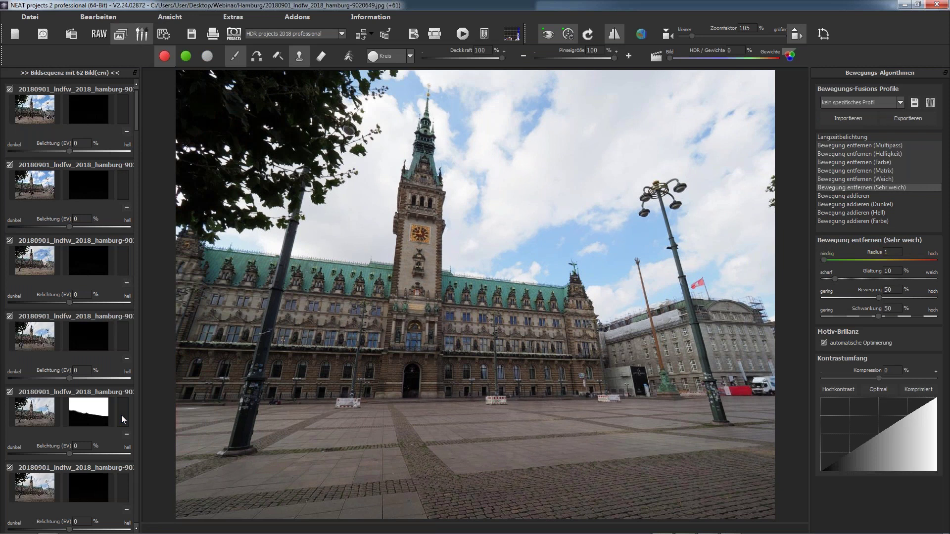
click(146, 38)
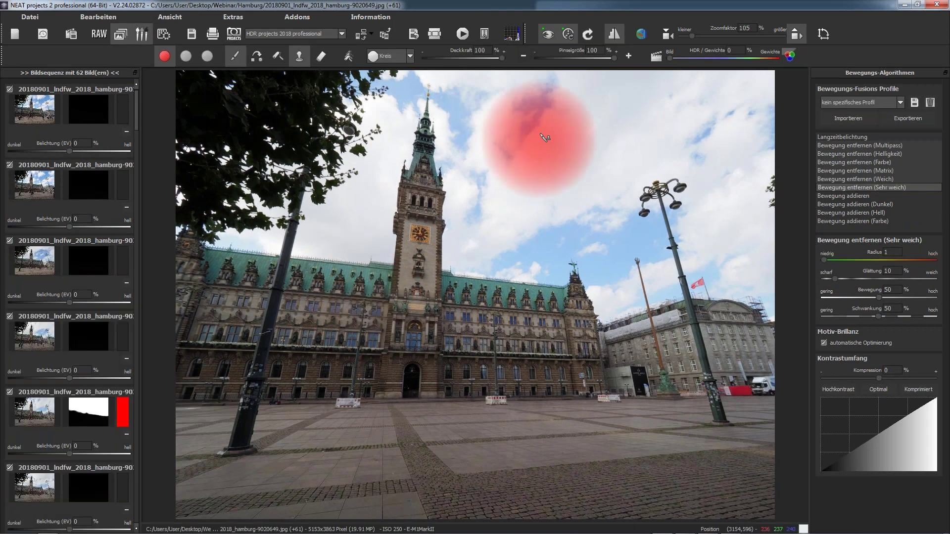
- Delete all drawn sky weights from the fifth frame and confirm the deletion
click(493, 334)
key(Return)
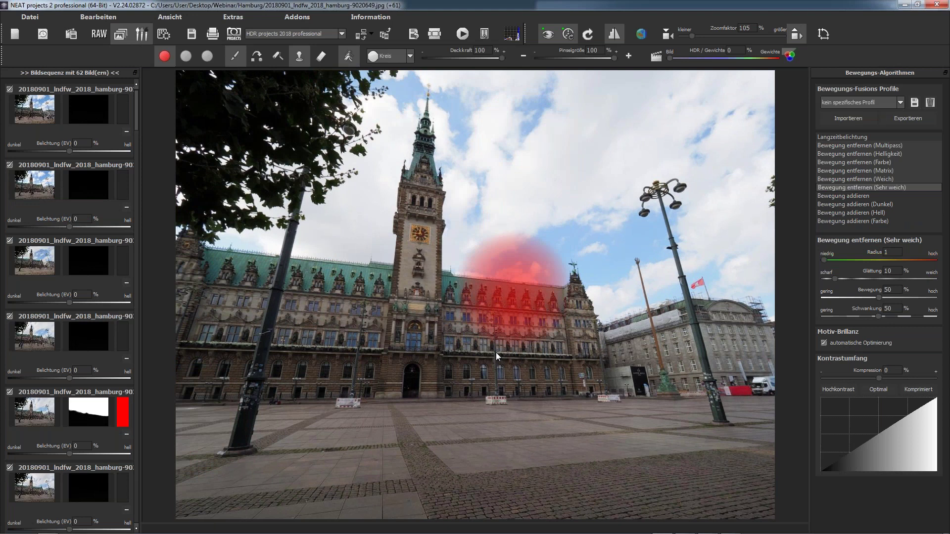
key(ctrl+z)
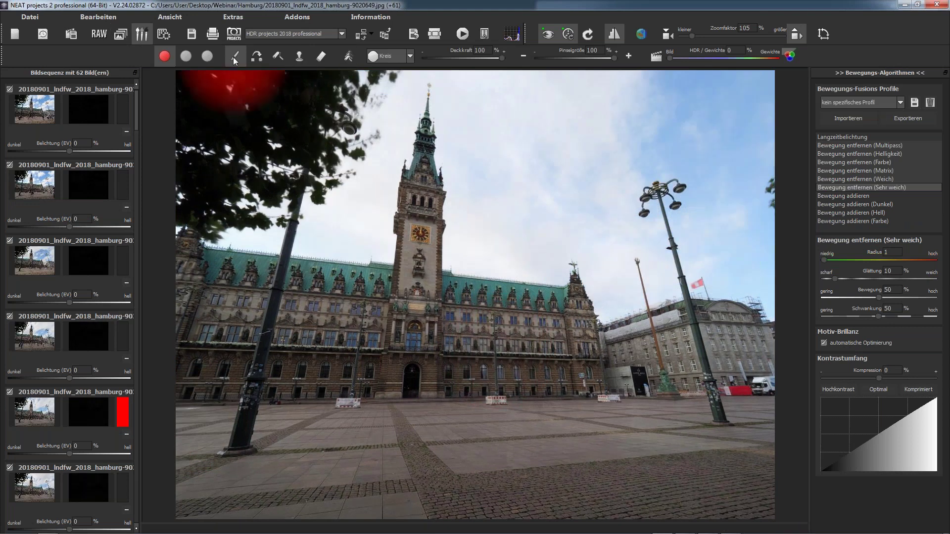
- Paint red weights for the fifth frame over the sky to the right of the town hall, around the lamp post and side building
mouse_move(731, 250)
mouse_down()
mouse_move(731, 275)
mouse_move(579, 287)
mouse_move(732, 168)
mouse_move(722, 103)
mouse_move(643, 163)
mouse_move(670, 106)
mouse_move(636, 142)
mouse_move(612, 220)
mouse_move(584, 228)
mouse_up()
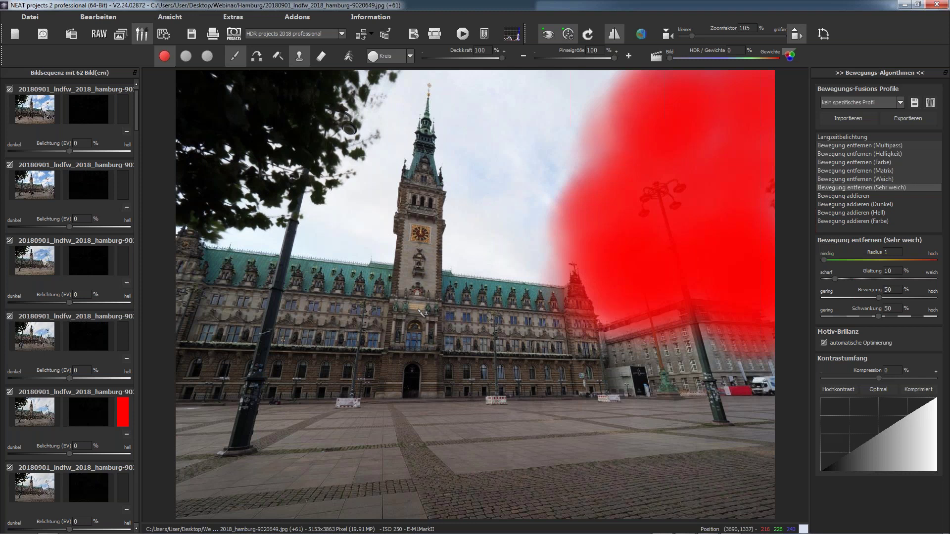
click(421, 313)
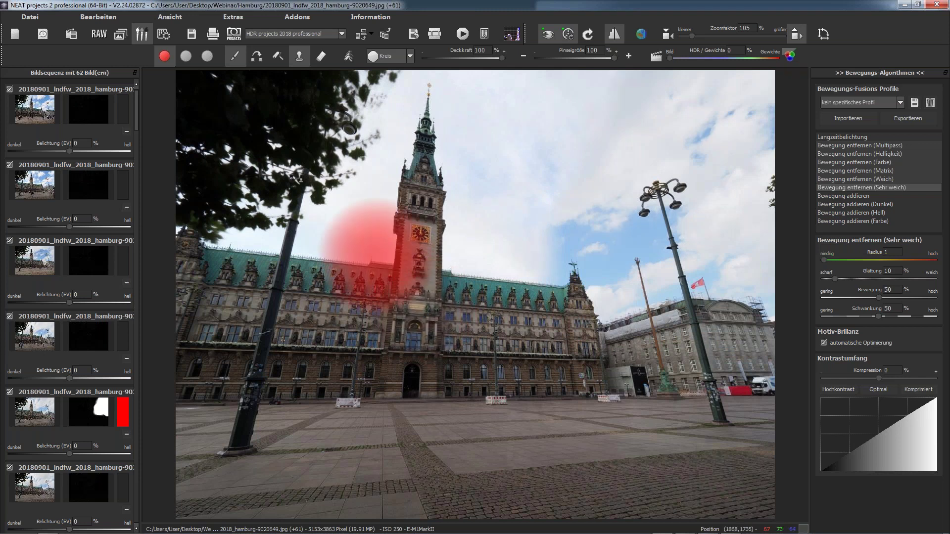
- Look through the frames of the town hall sequence in the image sequence player, and close it
mouse_move(136, 107)
mouse_down()
mouse_move(152, 525)
mouse_move(164, 119)
mouse_up()
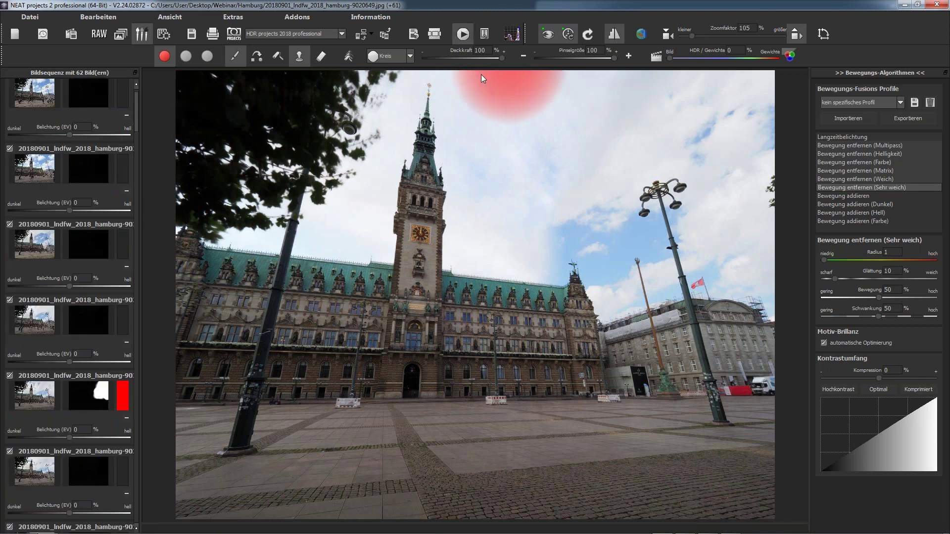
click(462, 34)
drag(130, 433, 477, 437)
click(807, 465)
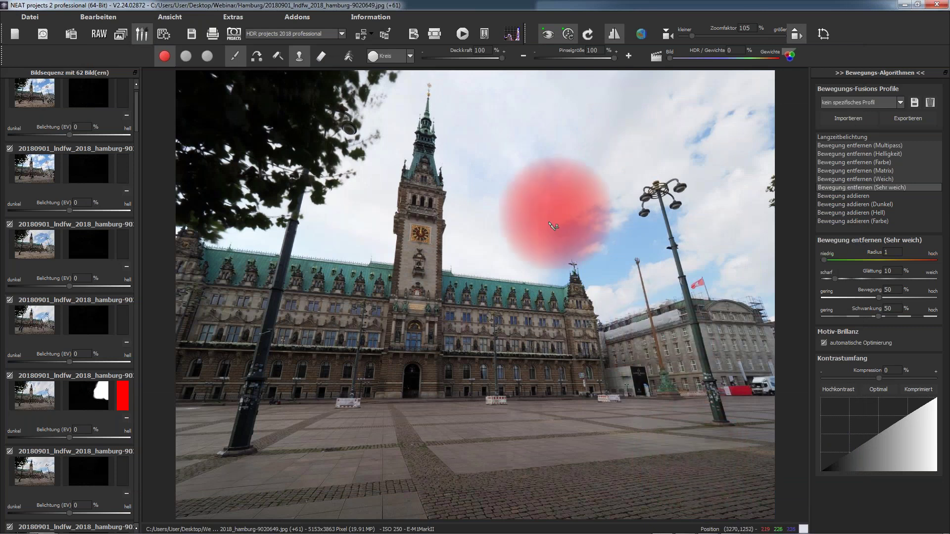
- Paint sky weights for the fifth frame between the clock tower and the corner turret, and check the last frames in the sequence player
click(506, 235)
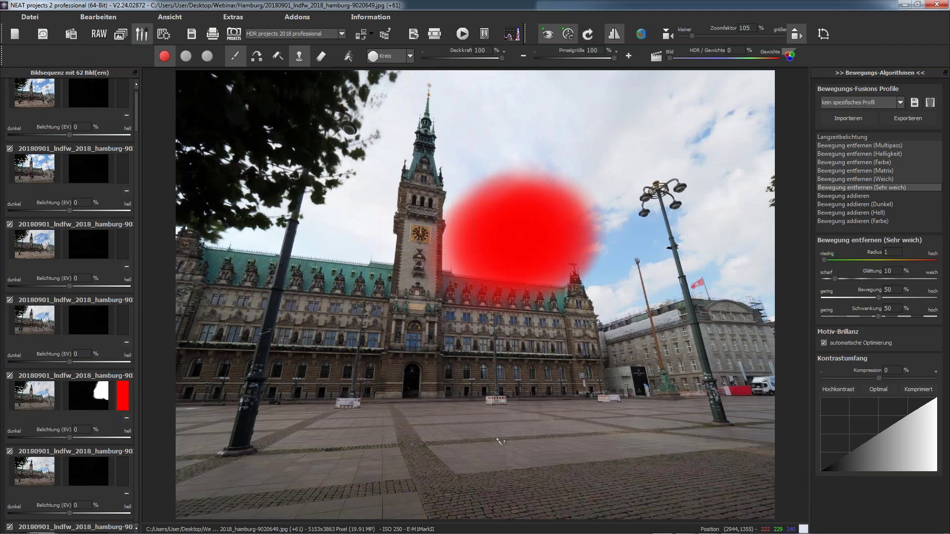
click(462, 34)
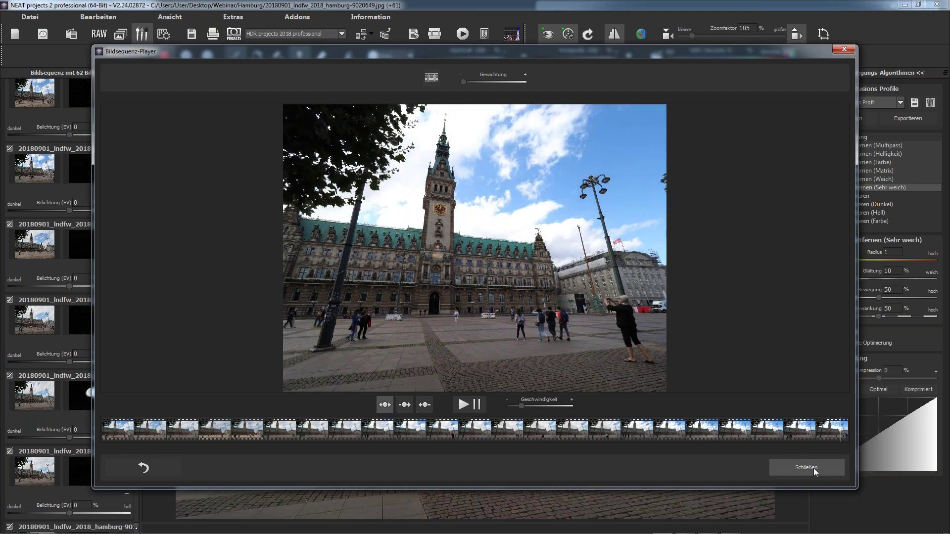
click(813, 468)
- Assign the green weight colour to the last frame and paint one dab over the tower clock with a 42% brush
drag(136, 106, 157, 517)
click(117, 385)
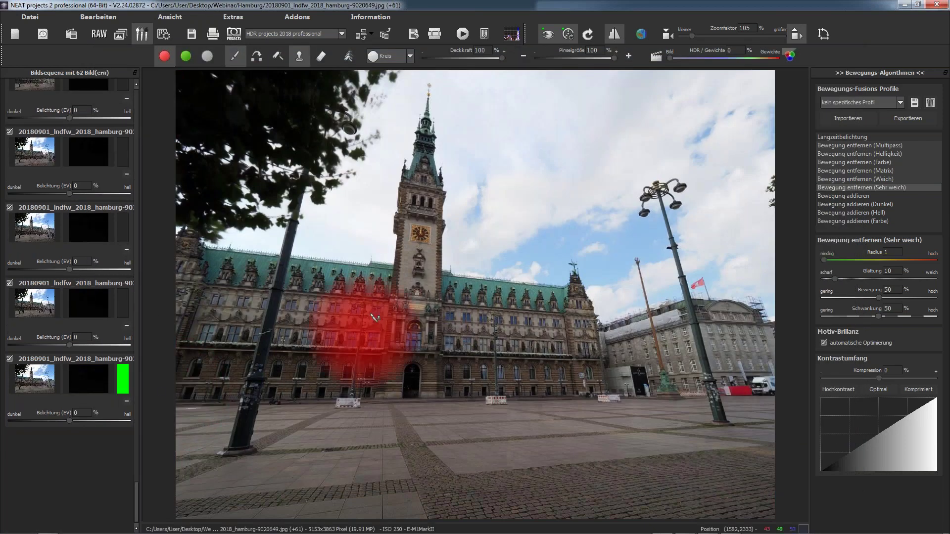
click(31, 375)
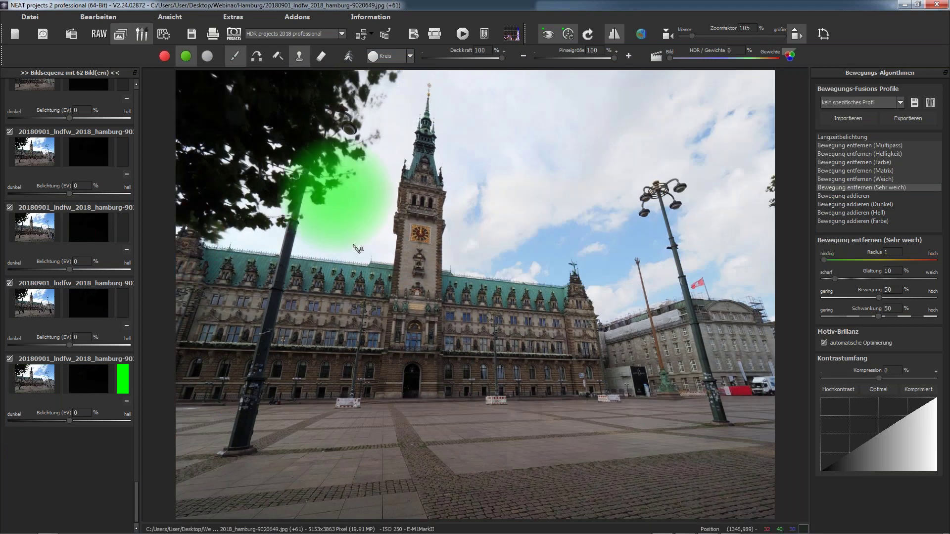
click(569, 58)
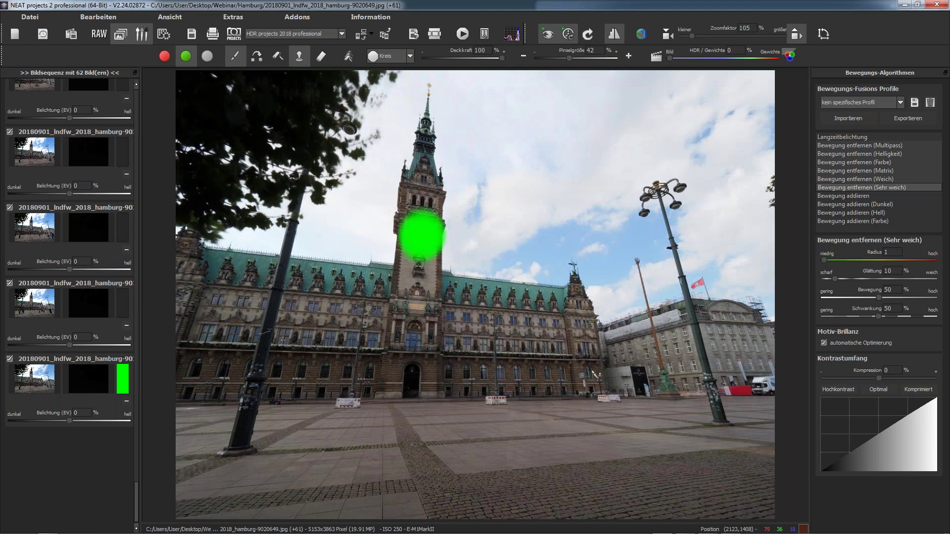
click(421, 236)
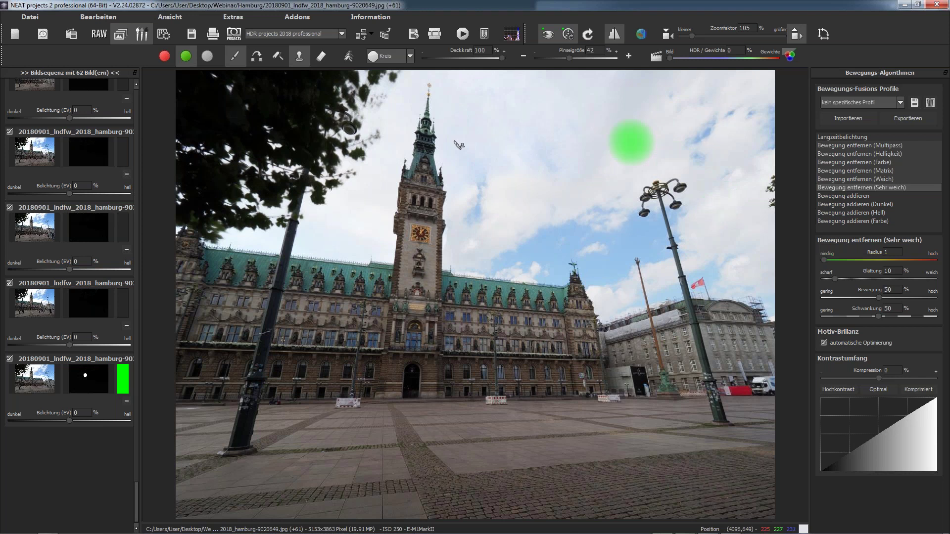
- Set the brush size to 100% and paint green weights for the last frame over the sky around the tower's spire
drag(569, 57, 616, 58)
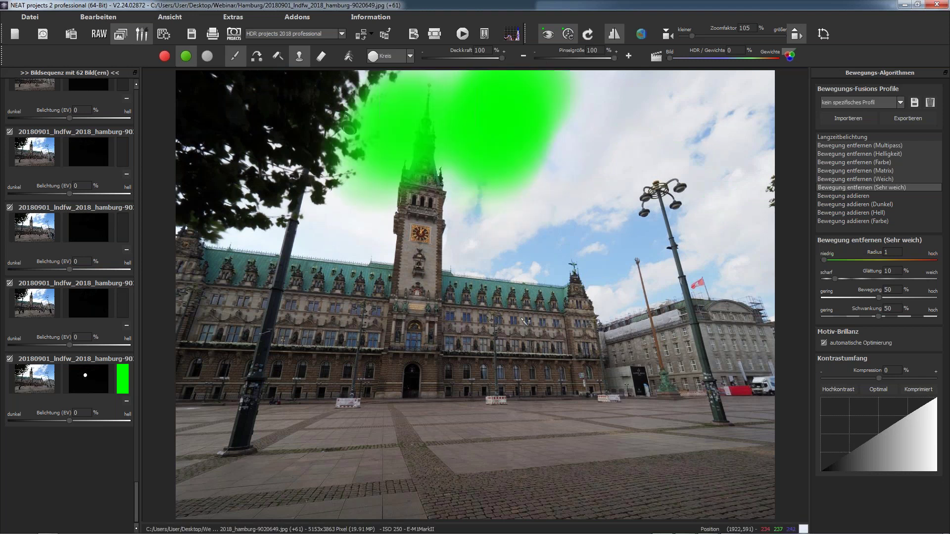
mouse_move(562, 94)
mouse_down()
mouse_move(470, 217)
mouse_move(485, 232)
mouse_up()
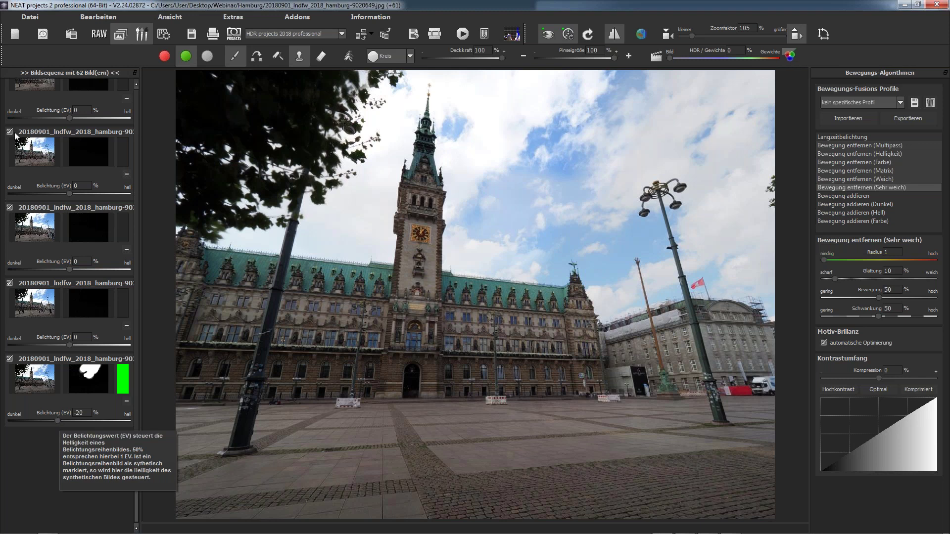
- Try a vertical distortion correction of -641 ‰ on the master image in RAW development, and close it without applying
click(163, 34)
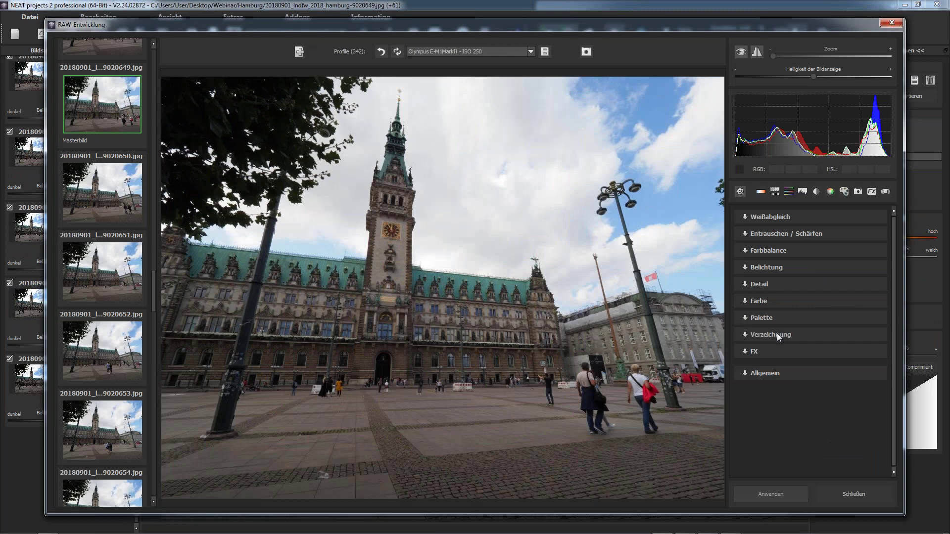
click(779, 334)
scroll(802, 330, down, 3)
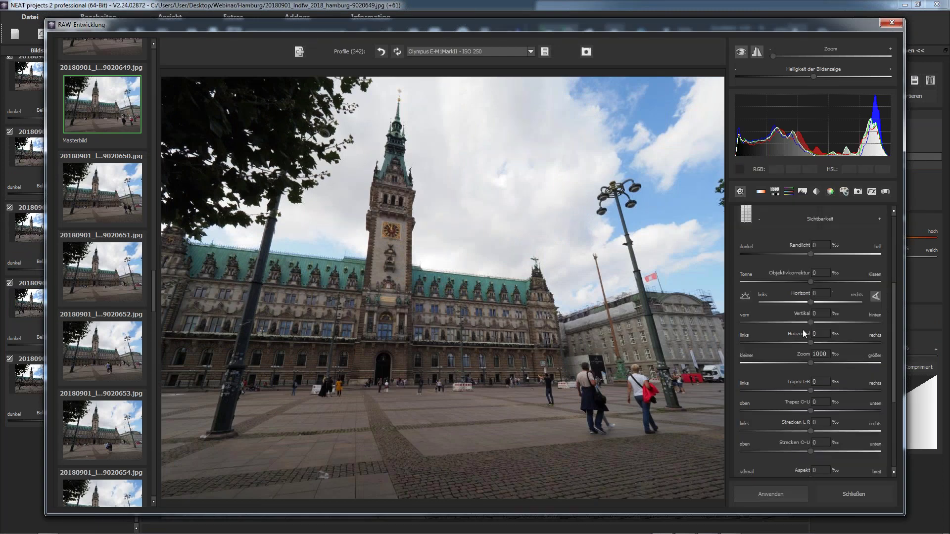
drag(791, 321, 776, 322)
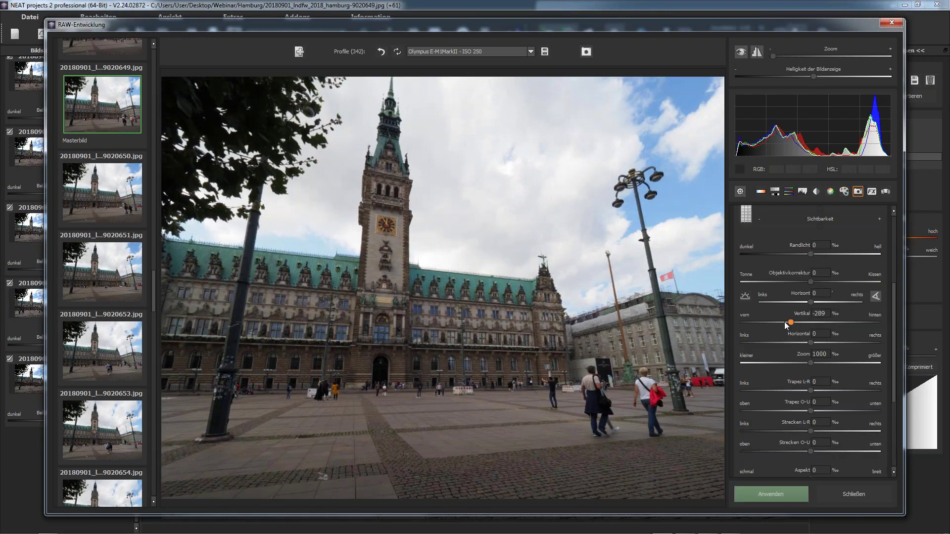
drag(776, 322, 770, 323)
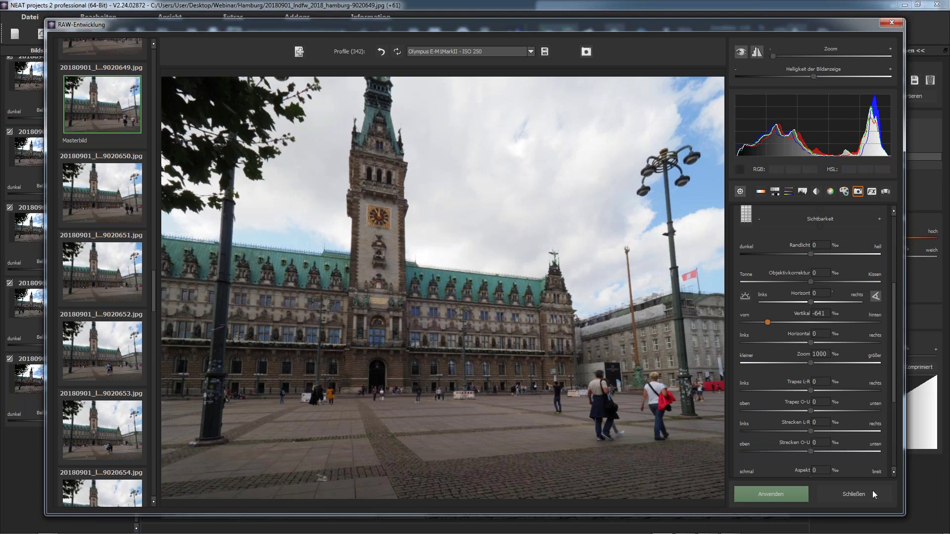
click(821, 500)
click(562, 282)
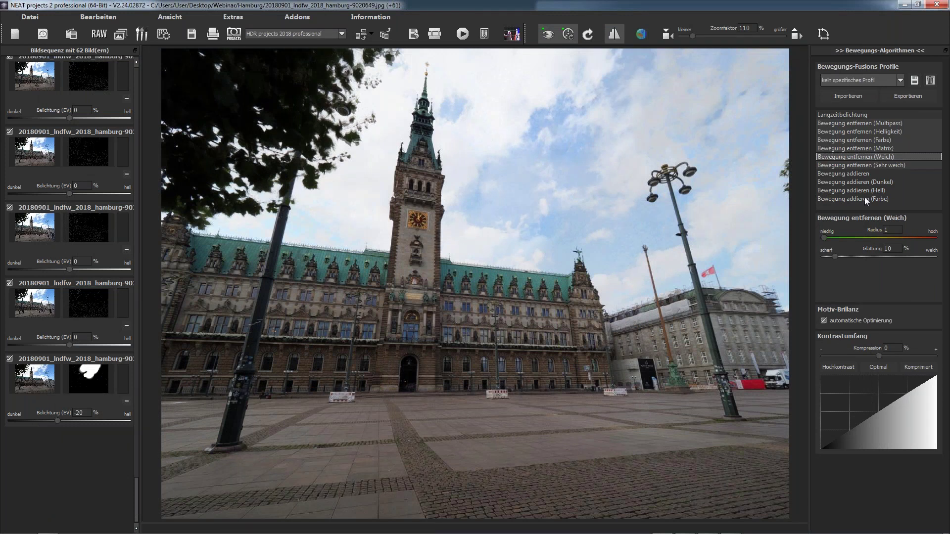
- Try the motion algorithms Bewegung addieren and Bewegung addieren (Dunkel), and look through the frames in the sequence player
click(859, 174)
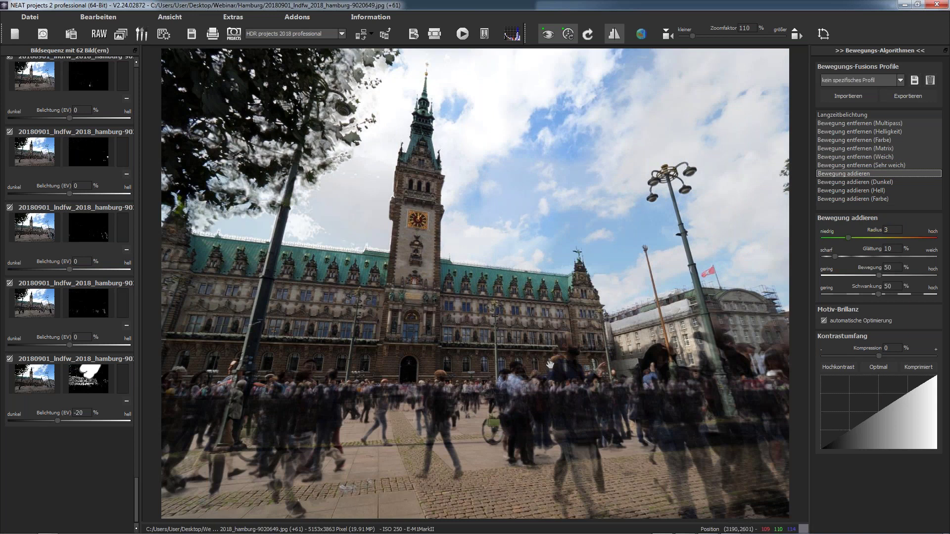
click(871, 191)
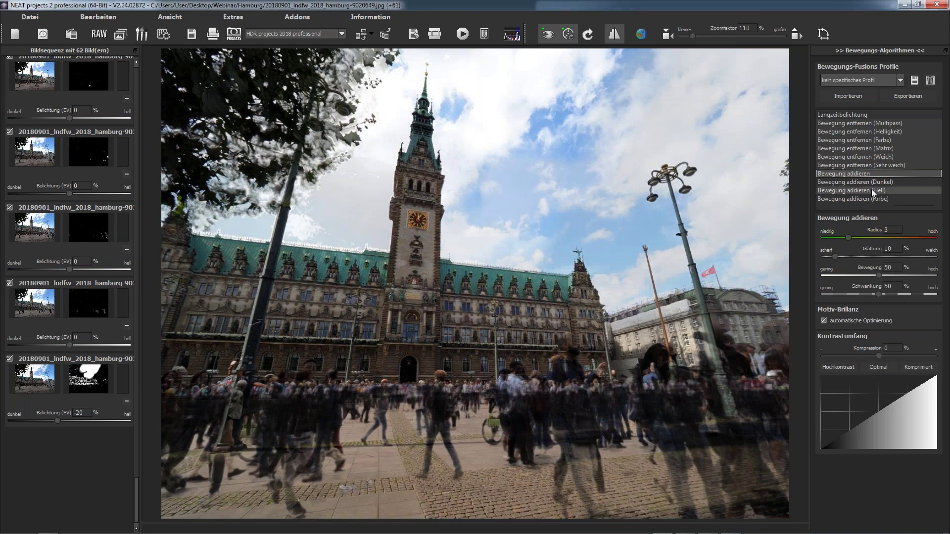
click(879, 183)
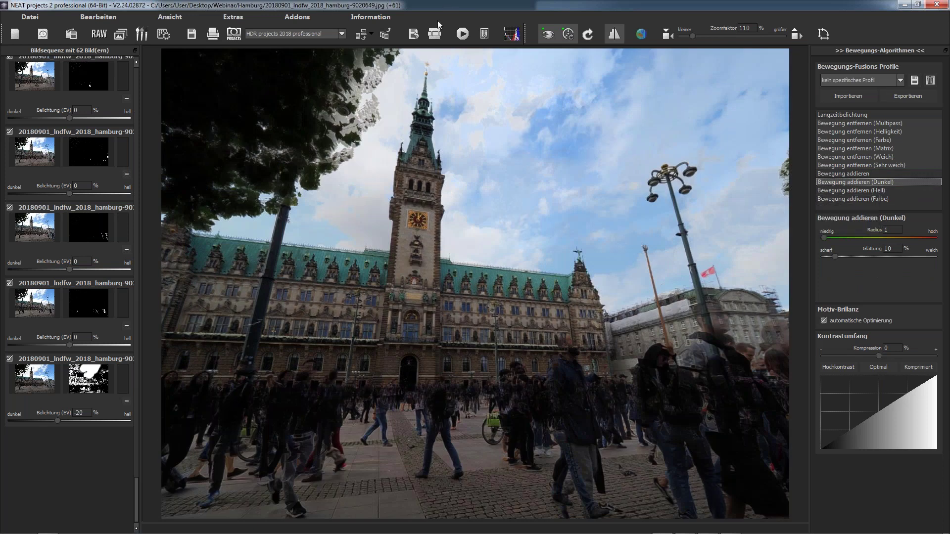
click(462, 35)
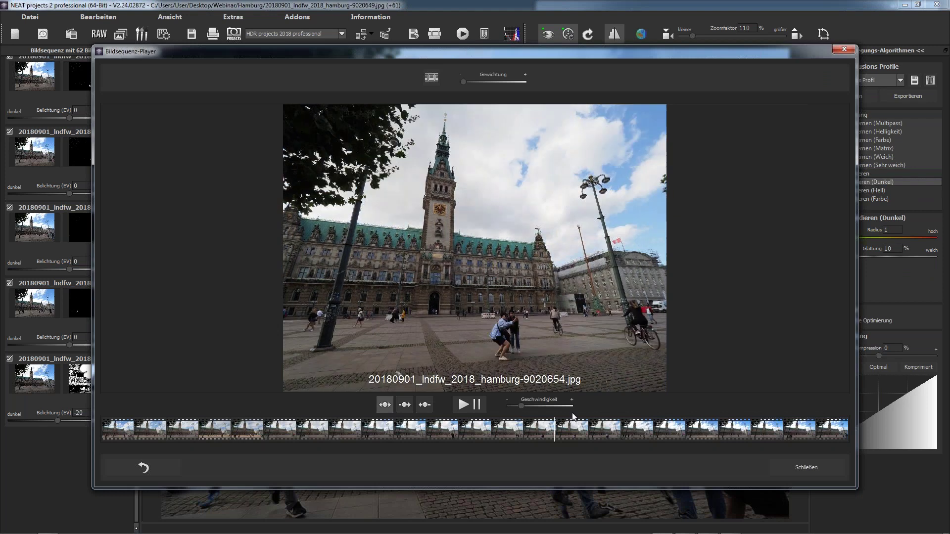
click(194, 423)
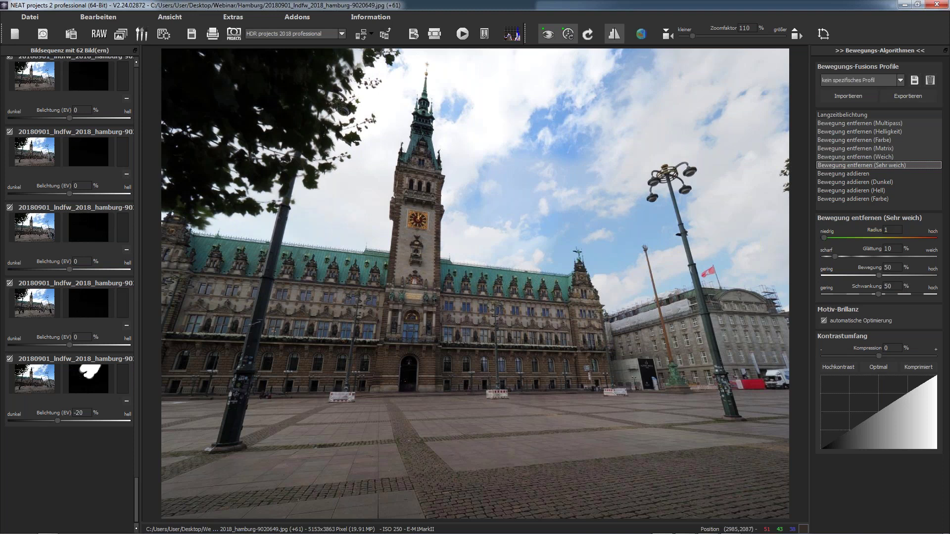
- Check the merged image in the finalising view, return to the image sequence and clear the drawn sky weights
click(163, 36)
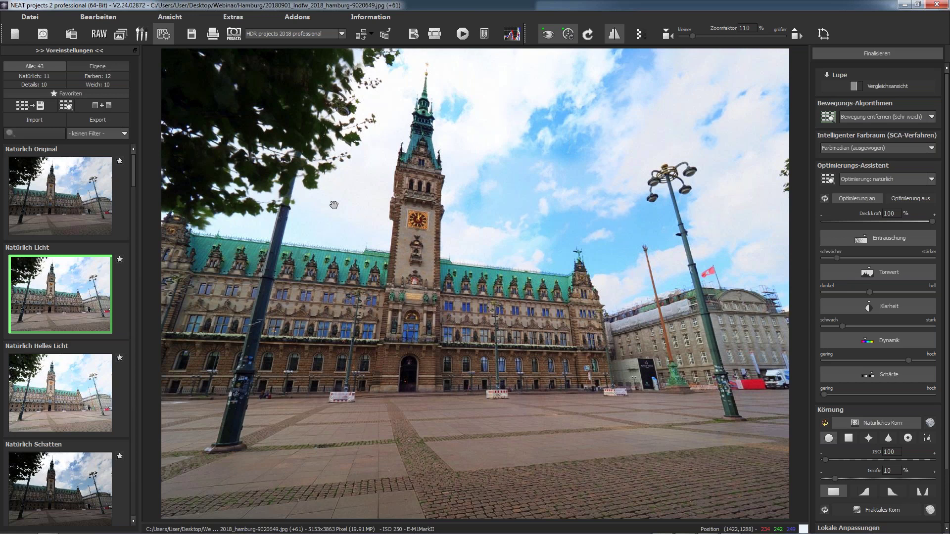
key(F3)
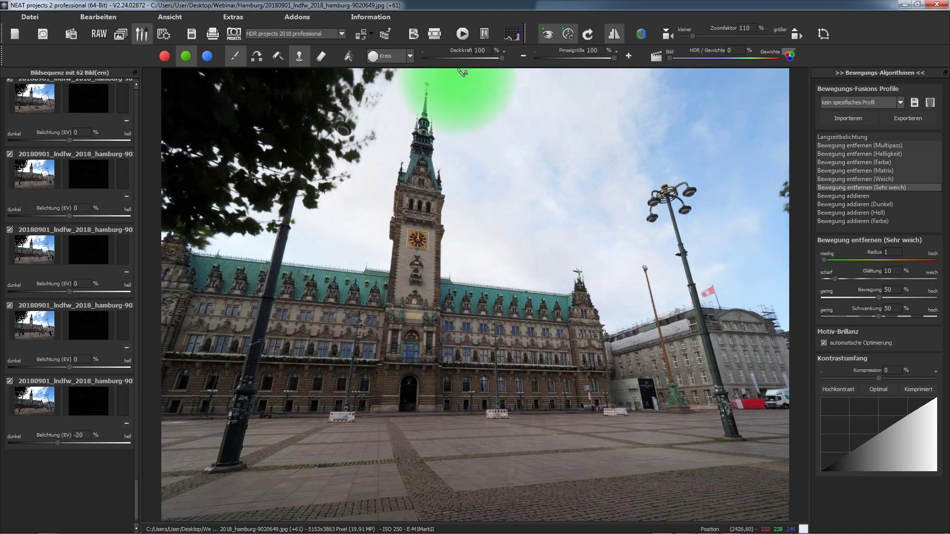
- Scan the frames from the start to near the end of the sequence in the sequence player, and close it
click(461, 33)
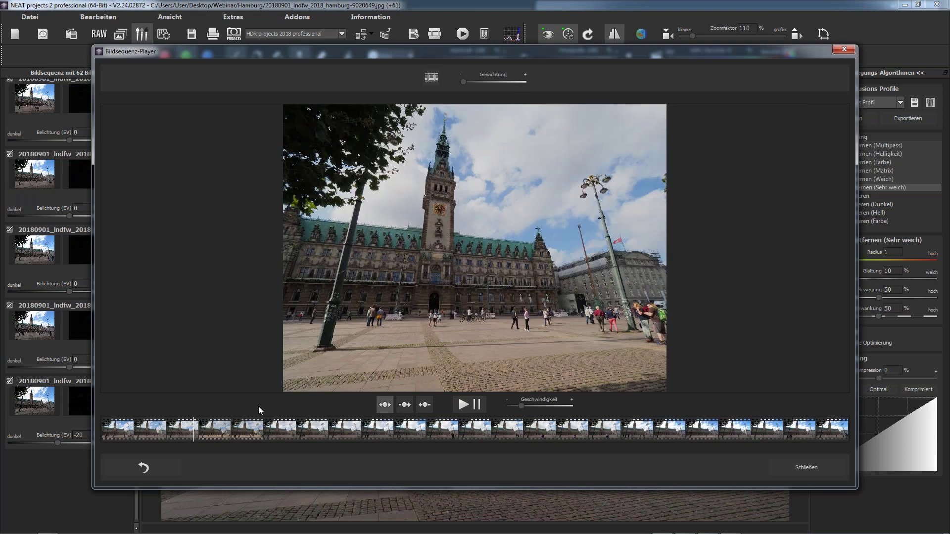
click(170, 431)
mouse_move(170, 432)
mouse_down()
mouse_move(112, 435)
mouse_move(593, 423)
mouse_move(789, 433)
mouse_up()
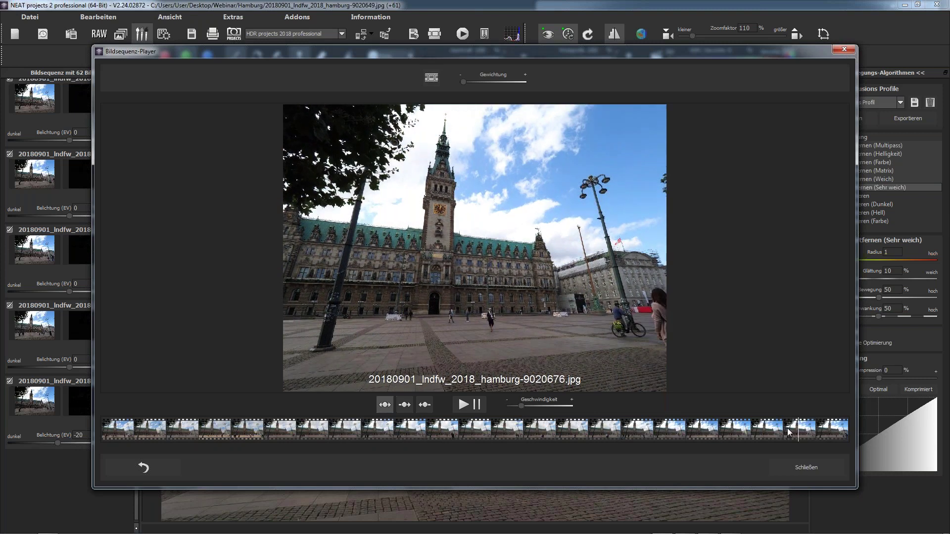
click(772, 468)
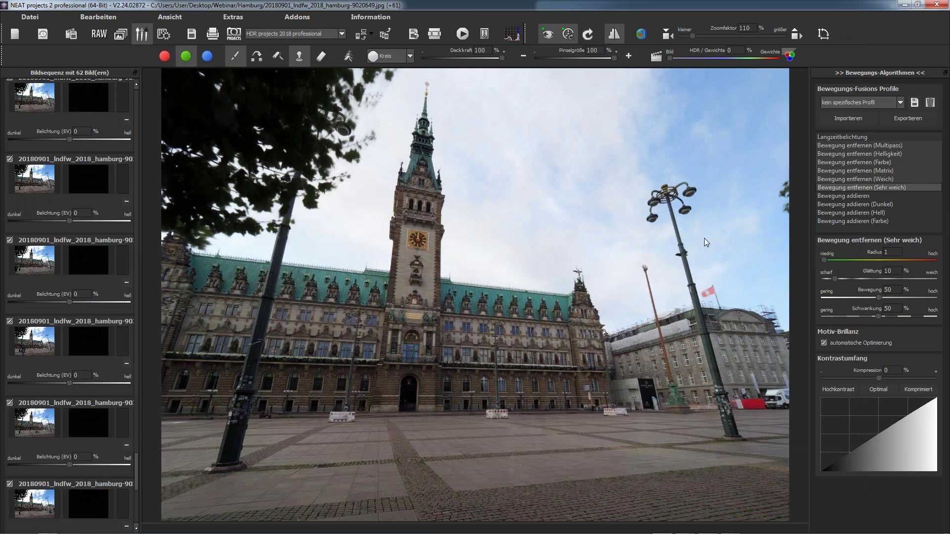
- Examine the waving flag on the side building in close-up, and return to the full image view
scroll(705, 238, up, 8)
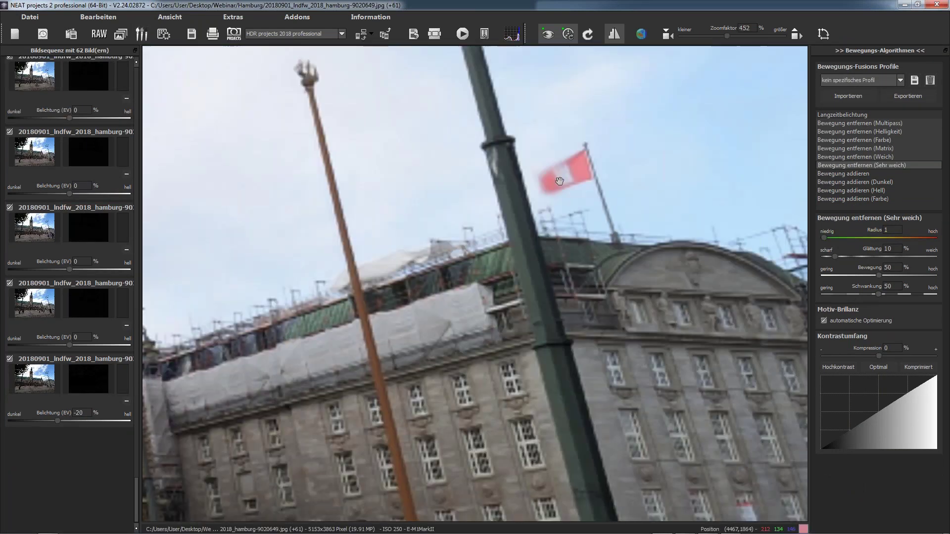
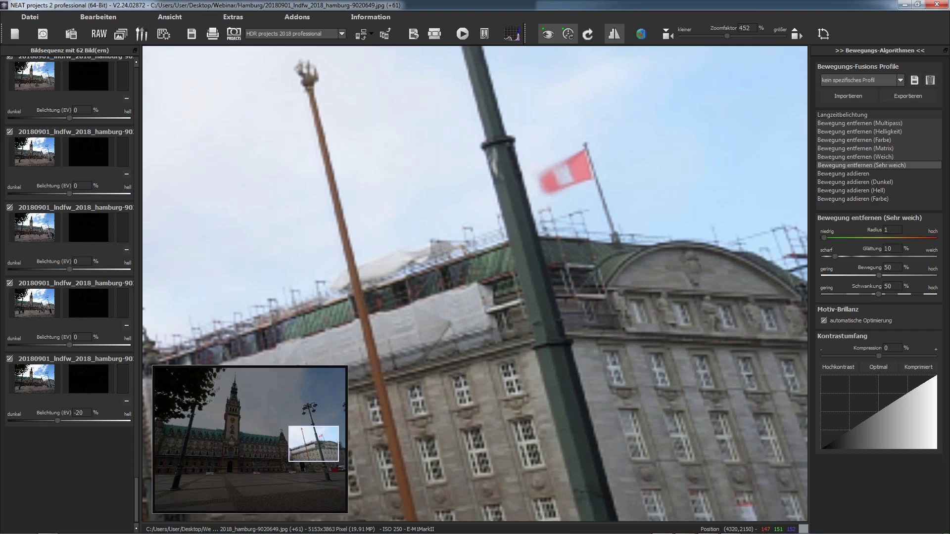
click(796, 34)
- Compare the Langzeitbelichtung result with Bewegung entfernen (Sehr weich), leaving Bewegung entfernen (Sehr weich) selected
click(841, 114)
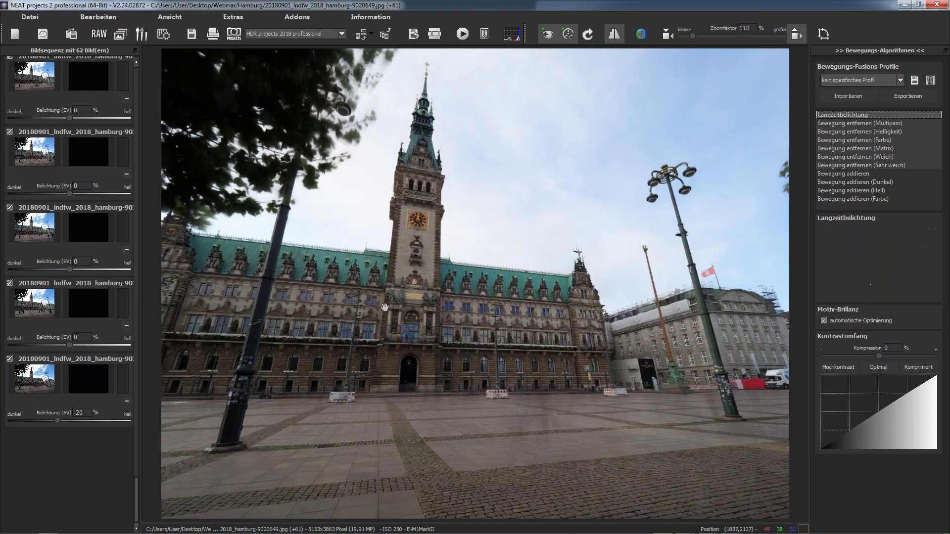
click(861, 165)
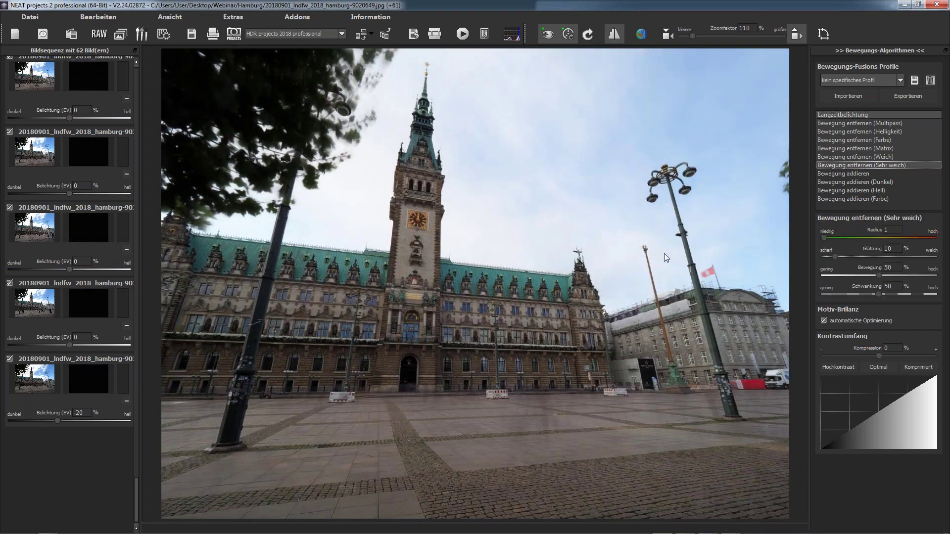
drag(886, 255, 919, 257)
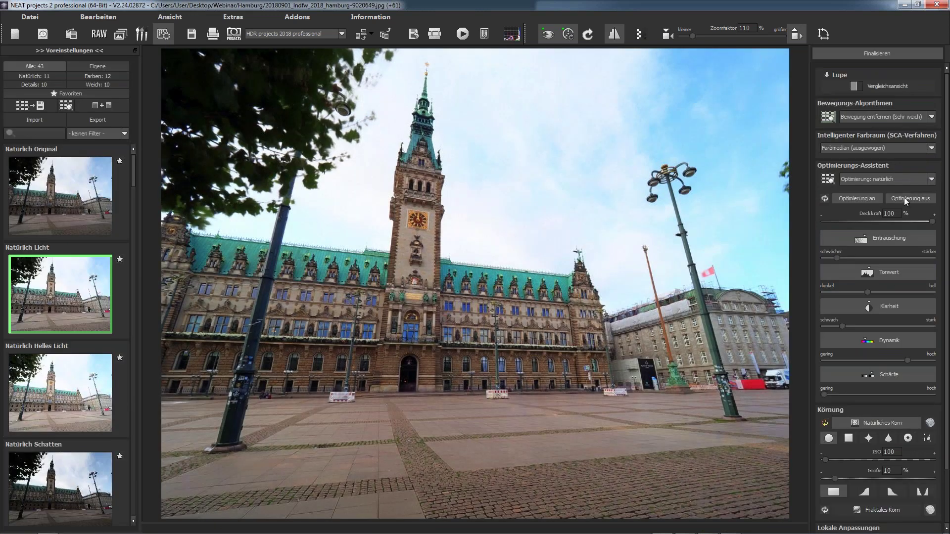
- Compare the finalised image with the optimisation off and on, leave it on, and disable the natural grain
click(903, 197)
click(850, 197)
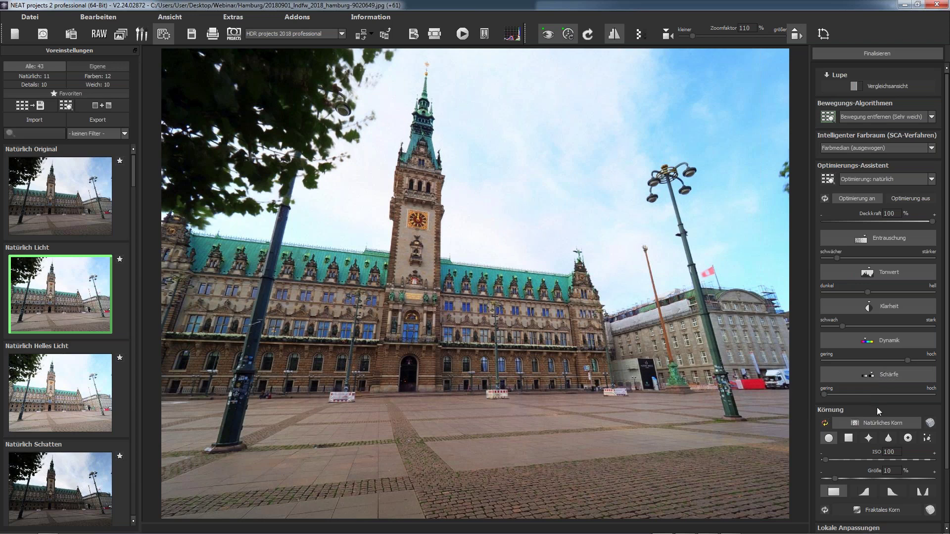
click(824, 423)
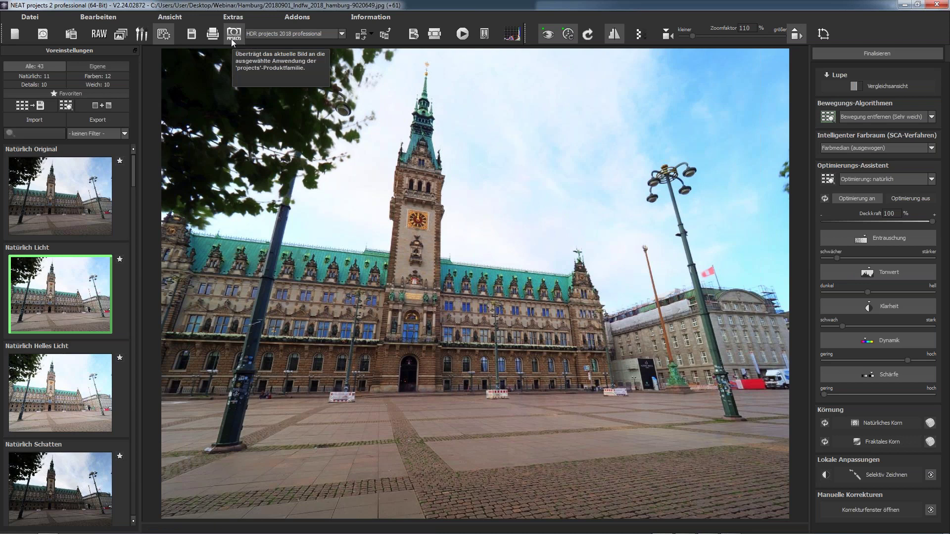
- Look through the projects applications available for transferring the image, and keep HDR projects 2018 professional
click(271, 35)
scroll(294, 58, down, 1)
click(297, 43)
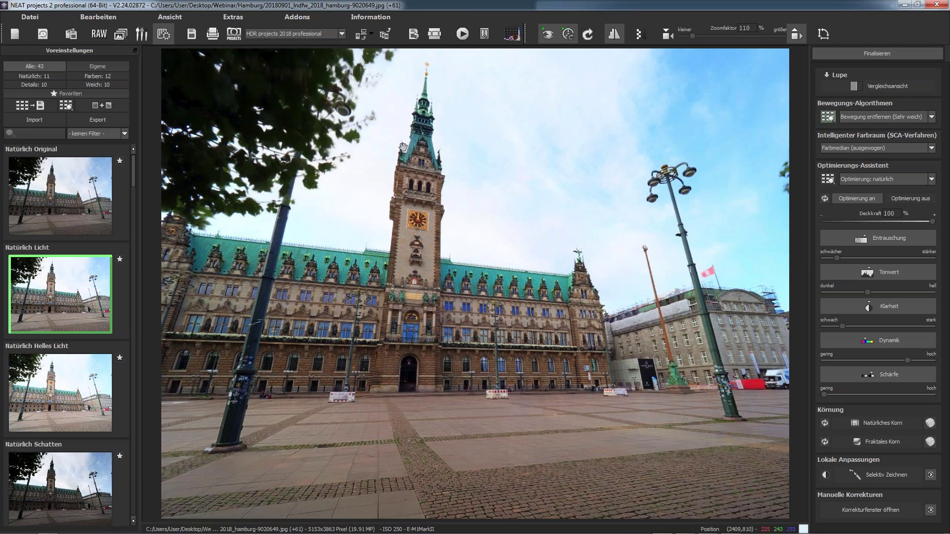
- Transfer the finalised image to HDR projects 2018 professional, switch to that program, and apply the first HDR style
click(230, 38)
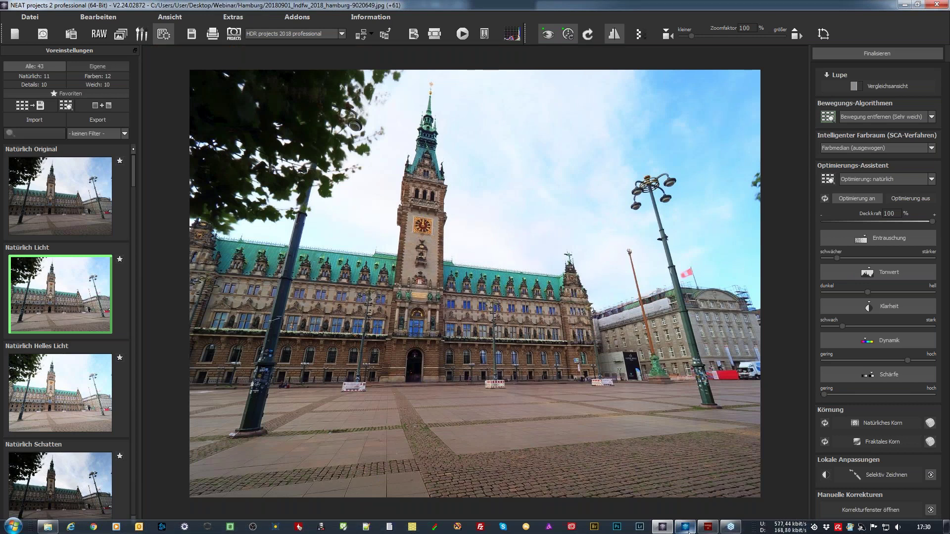
mouse_move(688, 530)
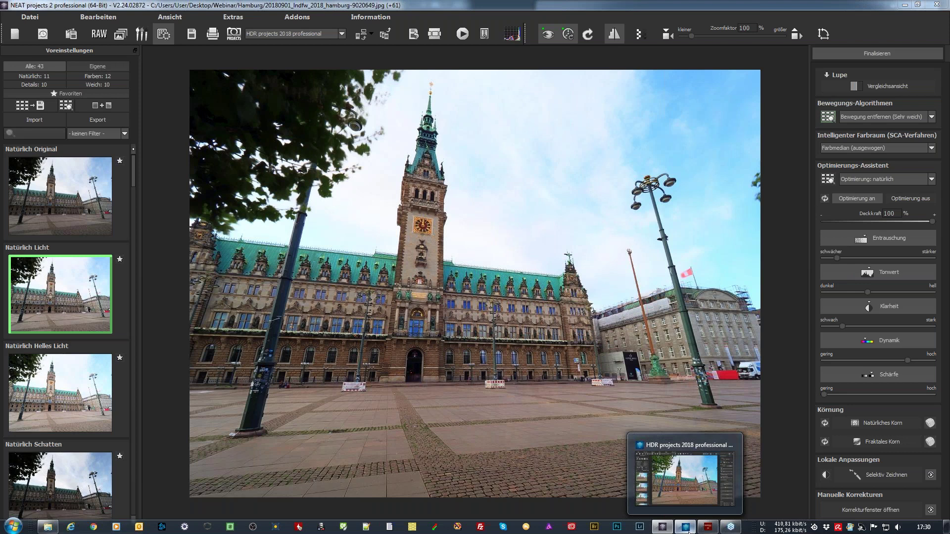
click(688, 531)
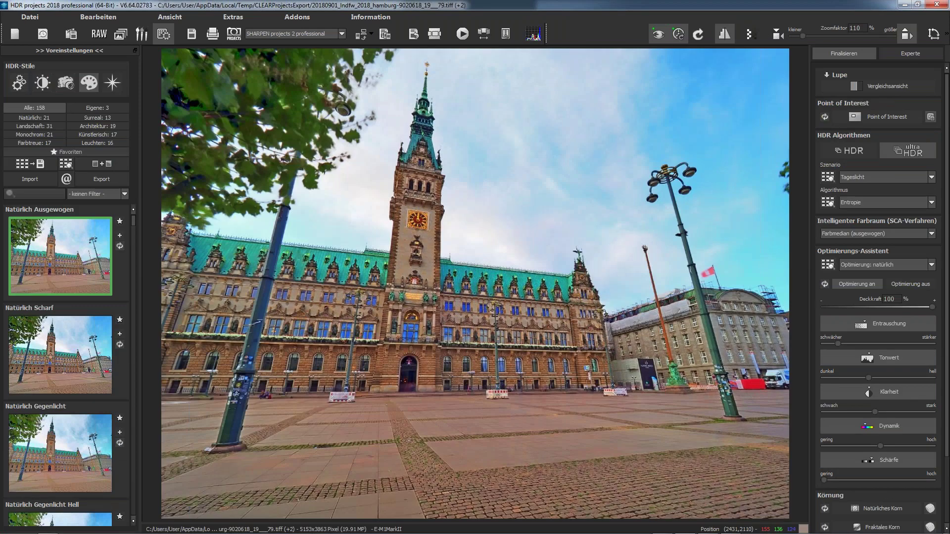
scroll(275, 143, down, 1)
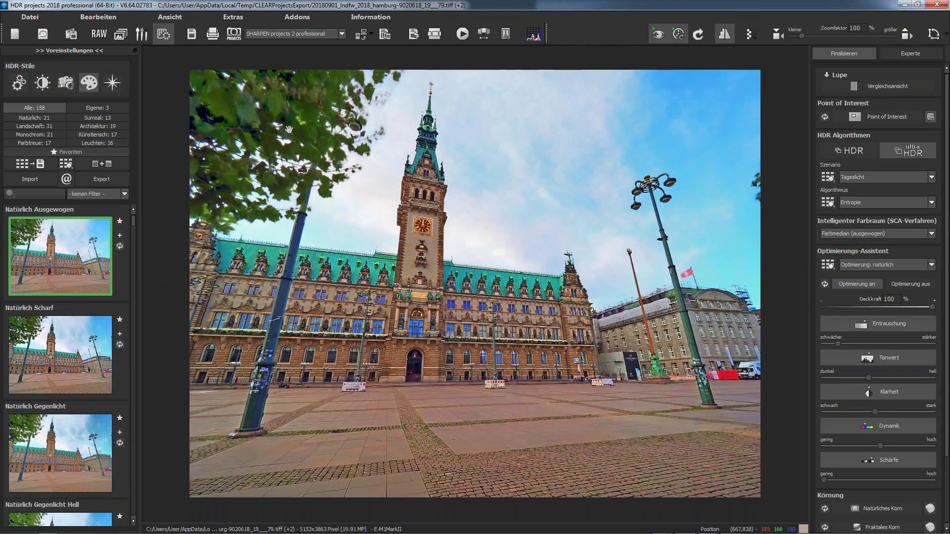
click(18, 83)
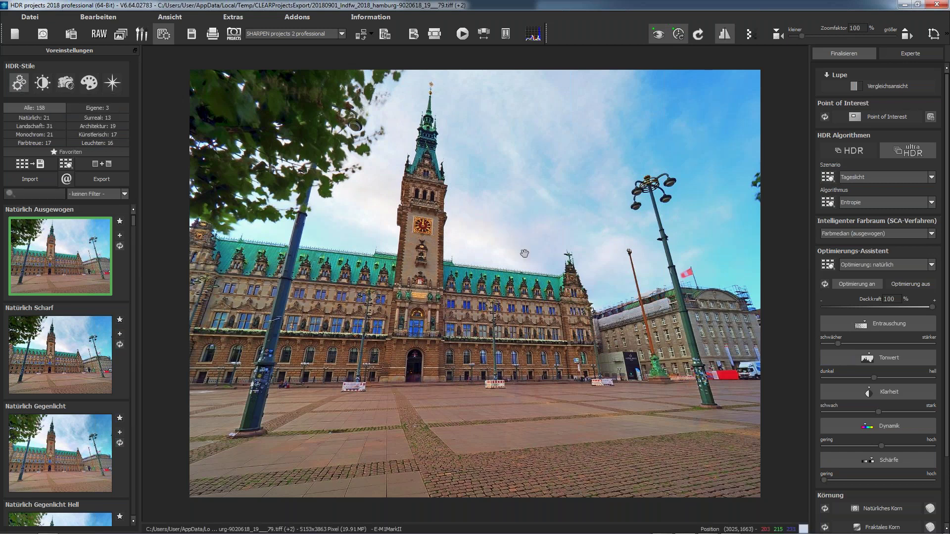
- Compare the NEAT projects result with the version in HDR projects 2018 professional, and switch off the optimisation in HDR projects
mouse_move(668, 529)
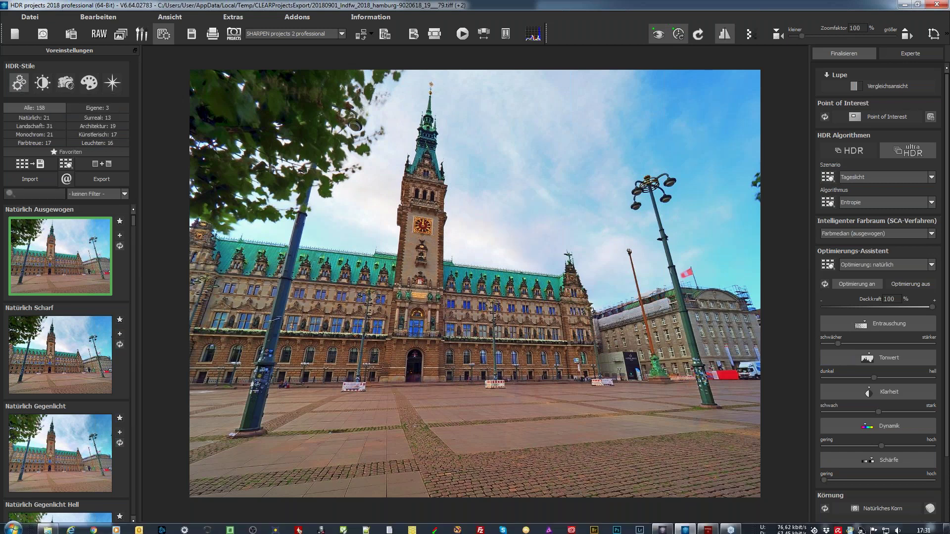
click(661, 529)
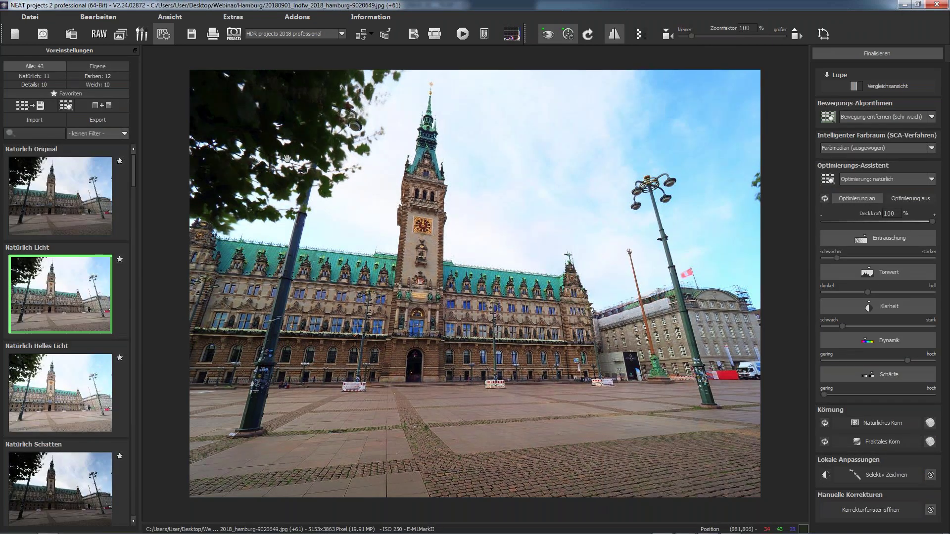
mouse_move(685, 529)
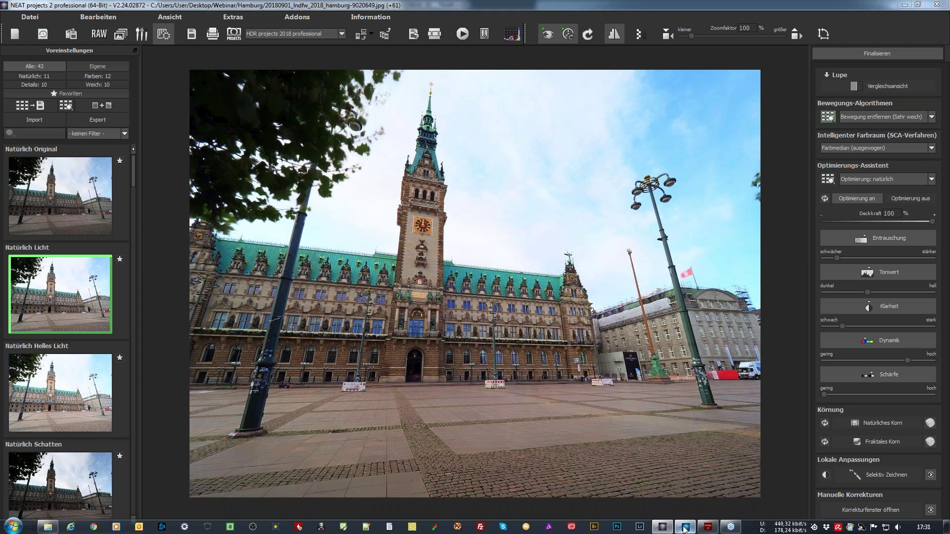
click(685, 529)
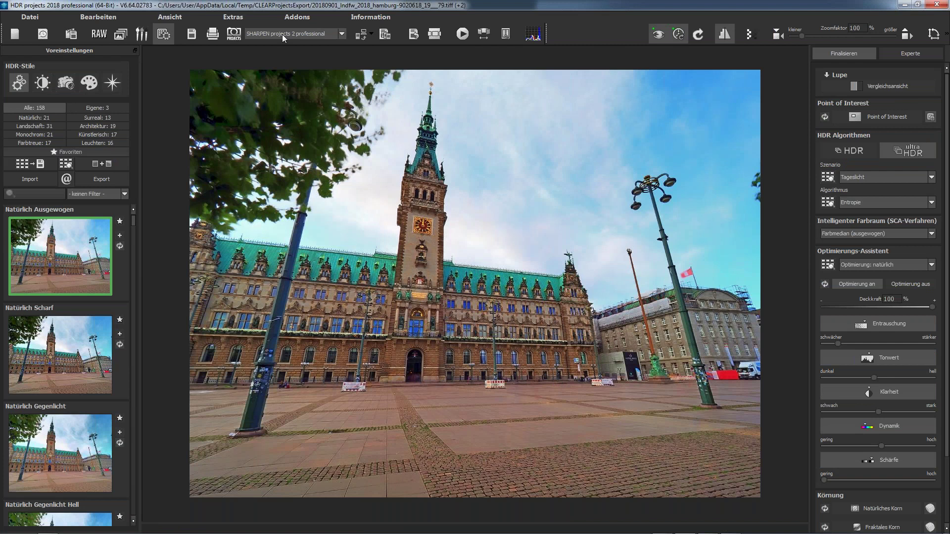
click(889, 287)
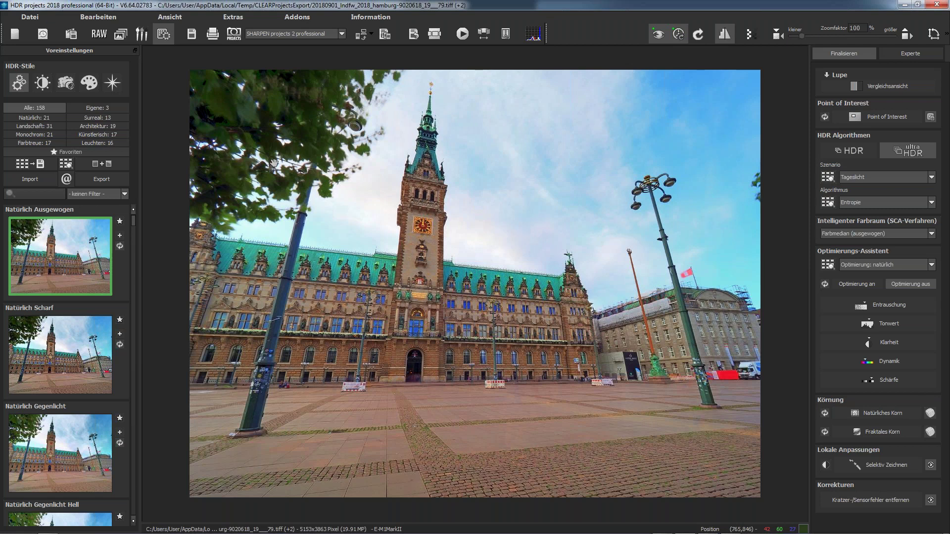
- Return to NEAT projects, review the source photos in the Bildsequenz-Player, and close the player
mouse_move(665, 532)
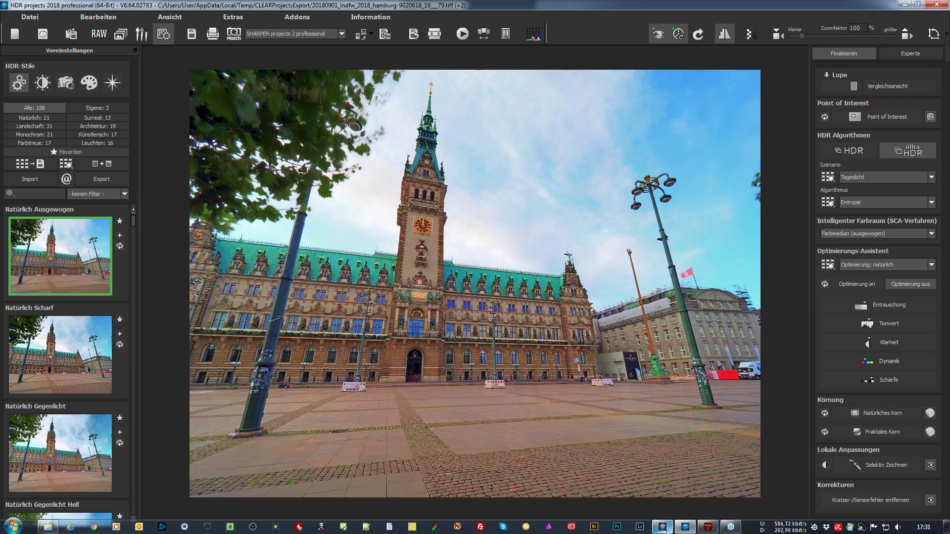
click(666, 528)
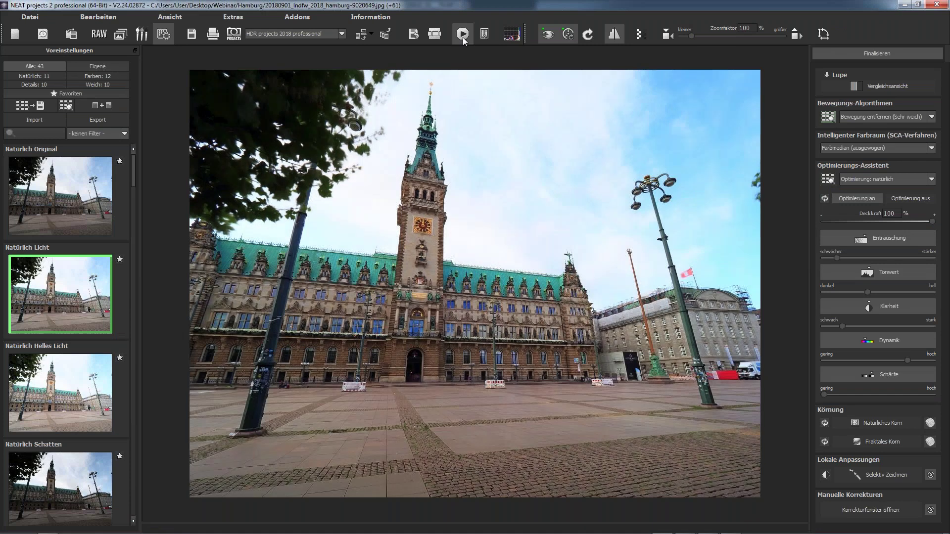
click(462, 33)
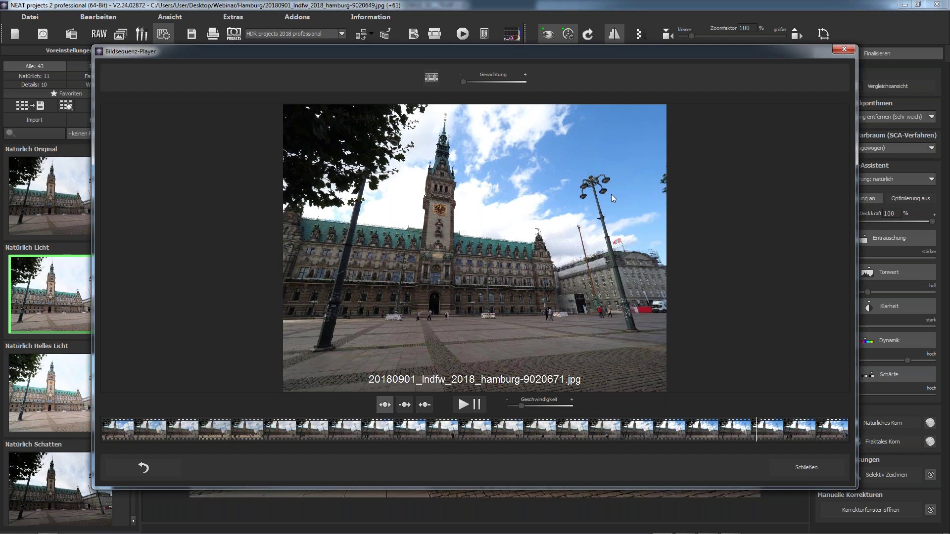
click(809, 469)
- Examine the town hall facade and square around the entrance in close-up, and return to the full image view
scroll(696, 444, up, 3)
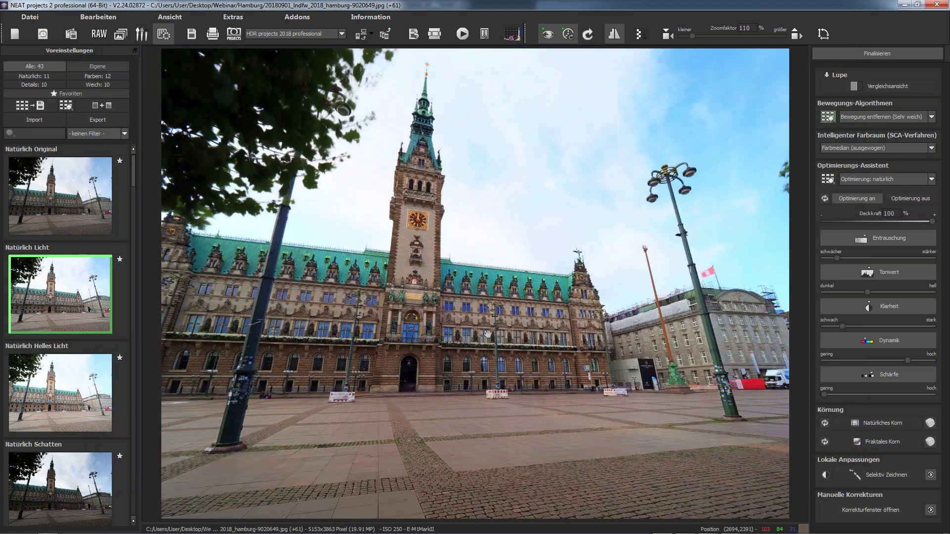
scroll(469, 265, up, 4)
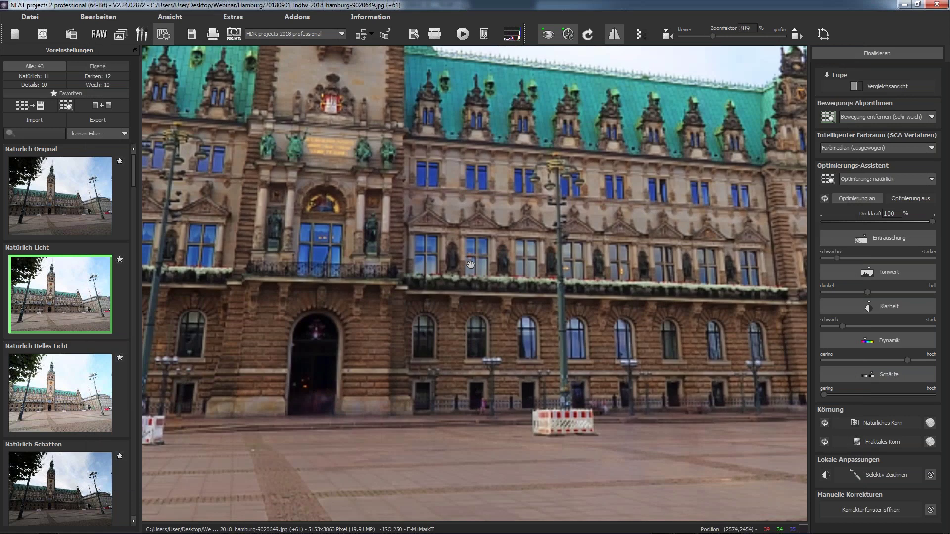
click(796, 34)
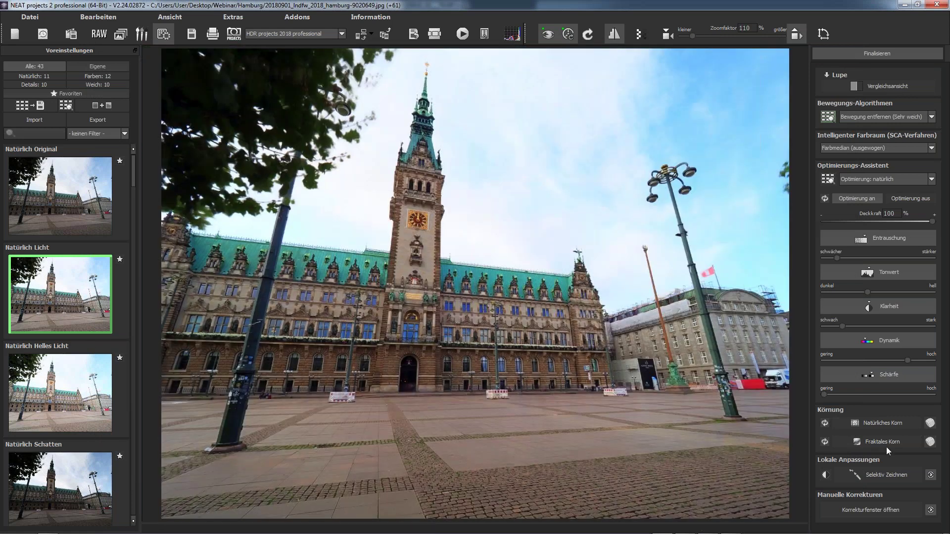
- Open selective drawing for the town hall image and set the mask effect to Farbe reduzieren
click(874, 476)
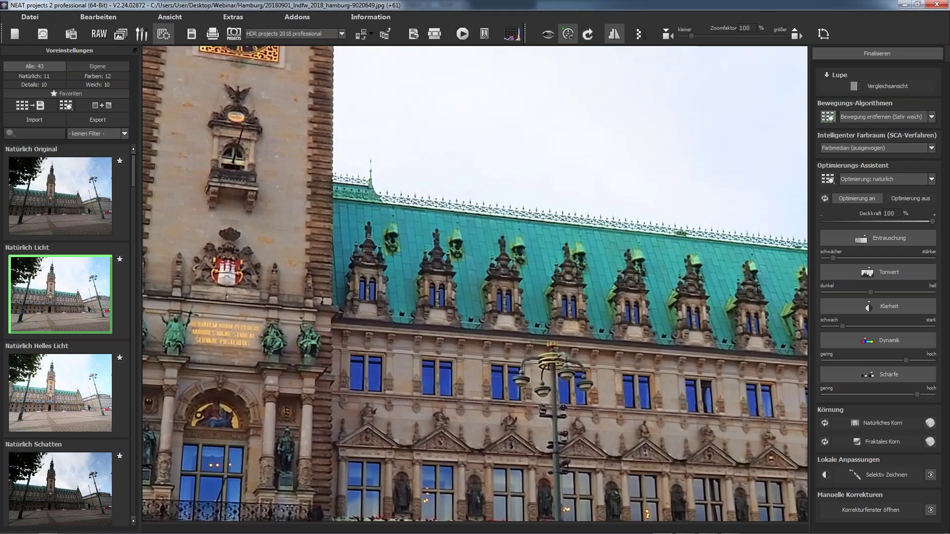
scroll(540, 255, up, 5)
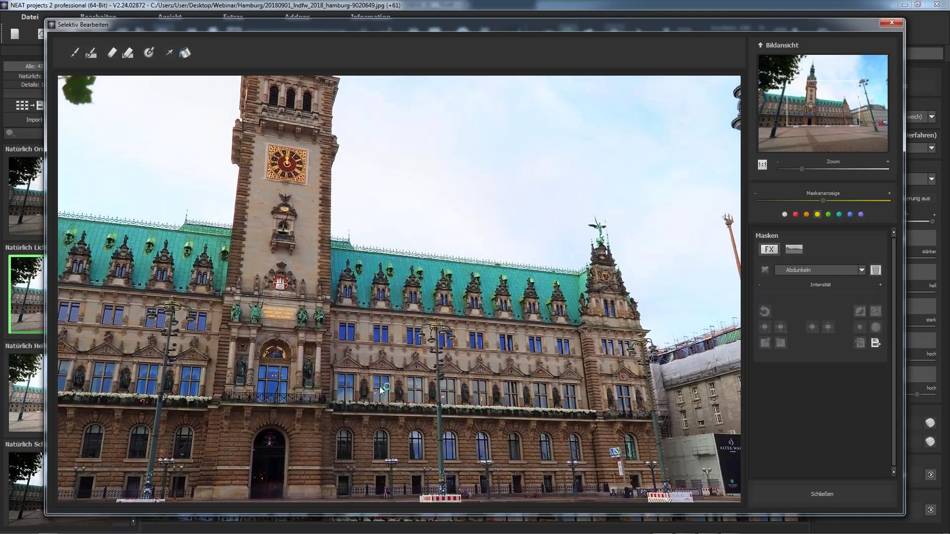
scroll(566, 244, up, 5)
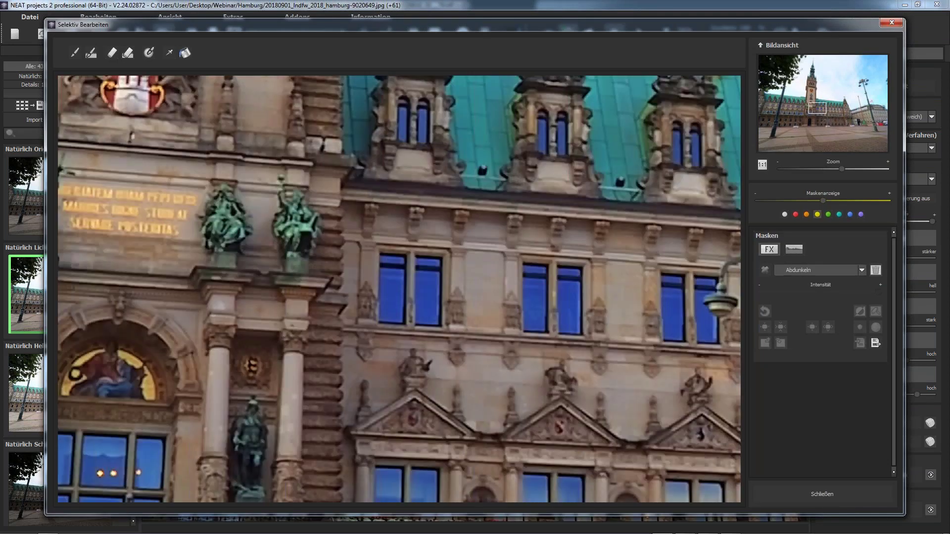
click(802, 270)
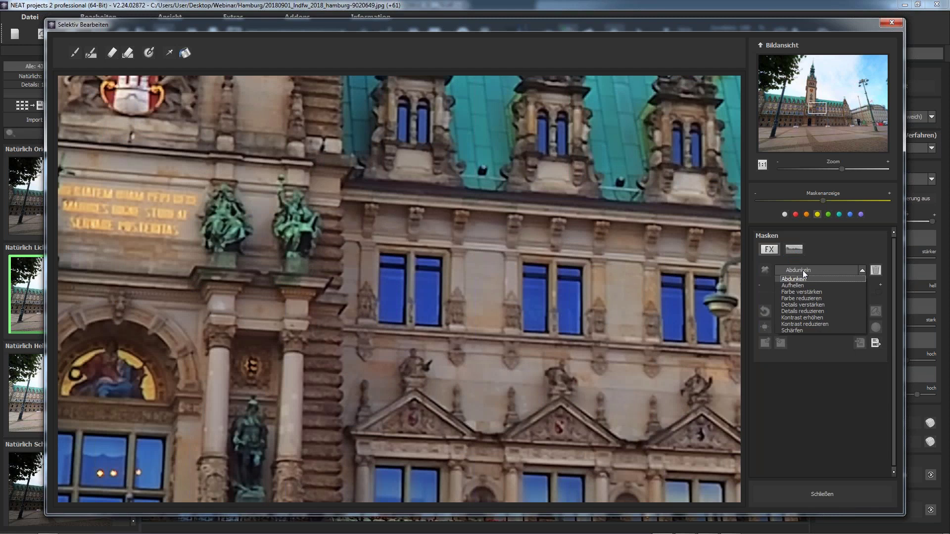
click(800, 298)
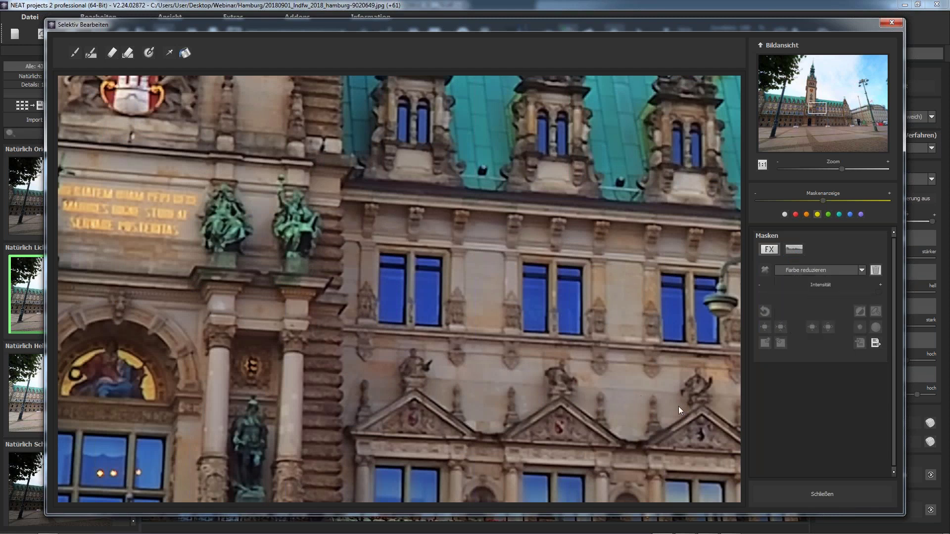
- Paint the colour-reduction mask over one blue window pane with the brush size at 22 %, and enlarge the brush to 78 %
click(74, 53)
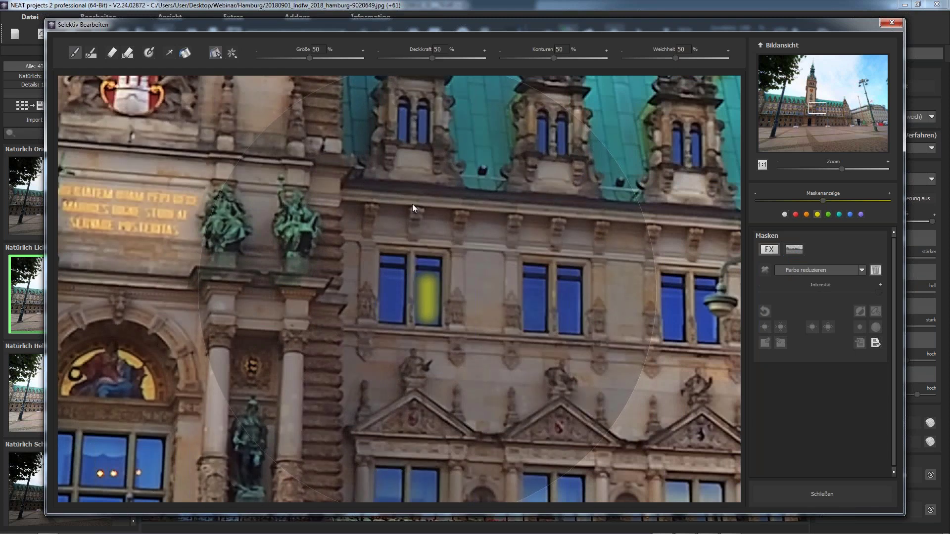
drag(310, 57, 280, 56)
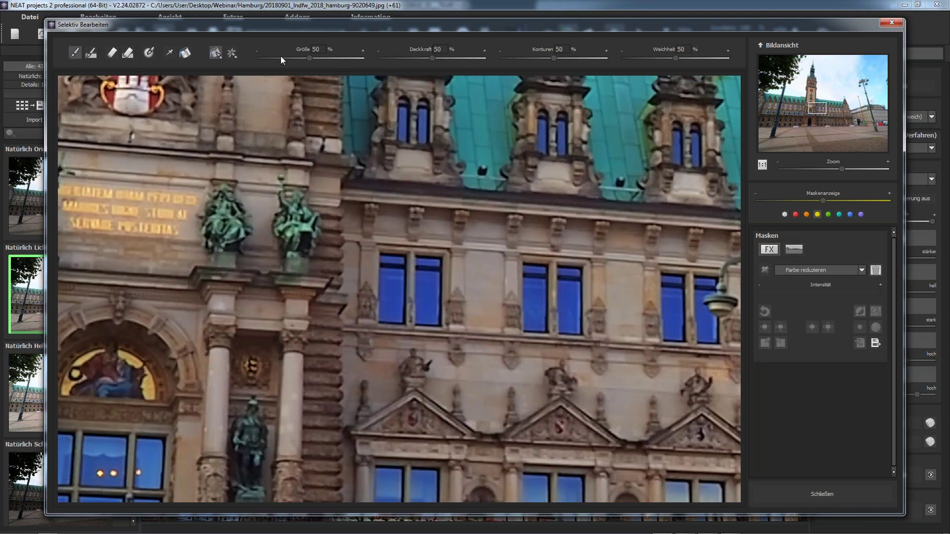
click(421, 284)
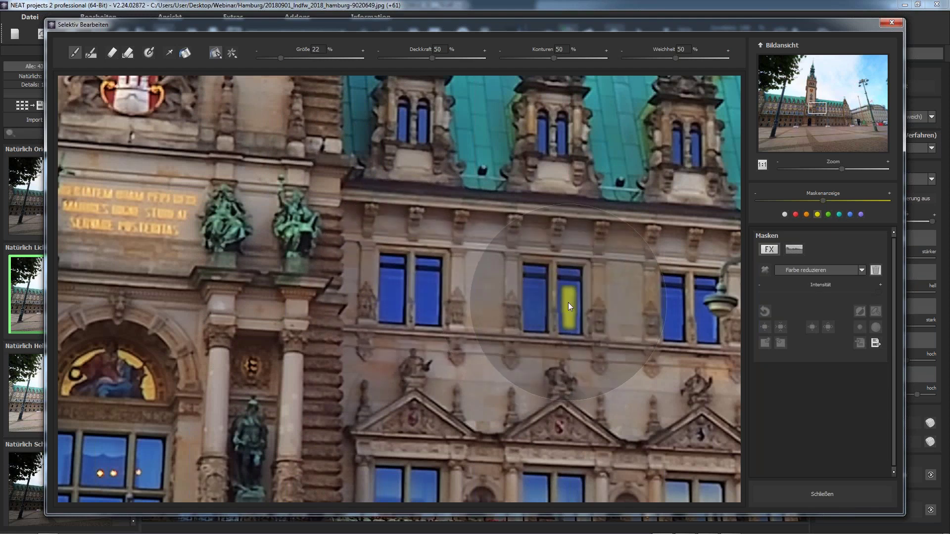
click(533, 298)
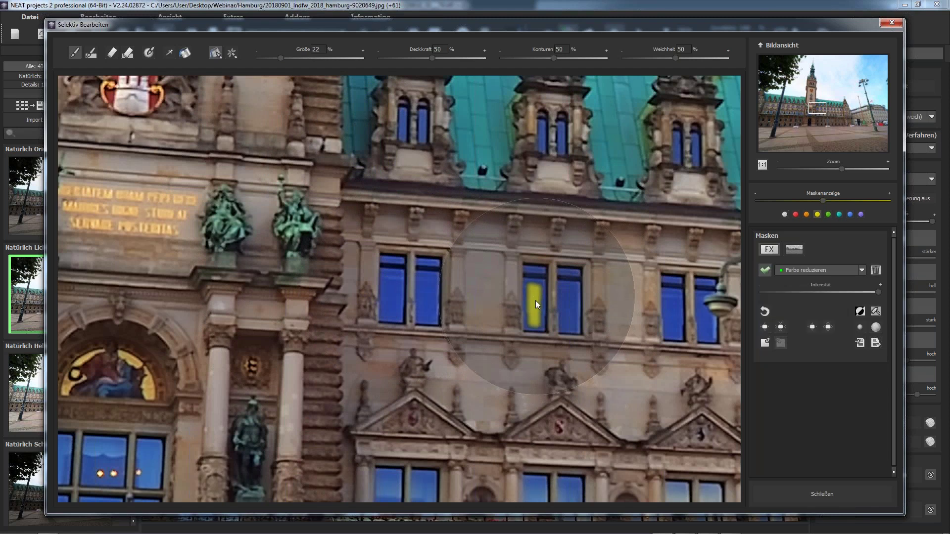
scroll(328, 105, up, 5)
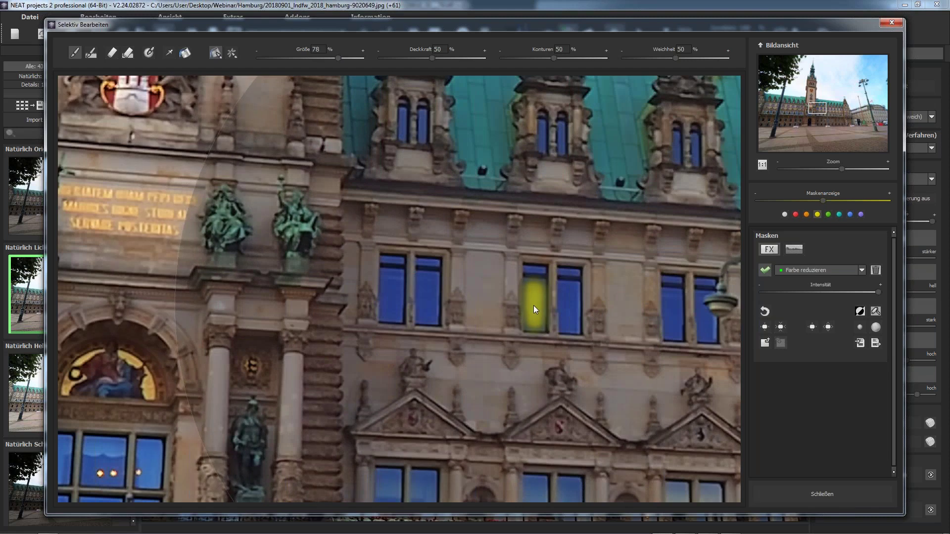
- Hide the mask overlay and lower the intensity of the Farbe reduzieren effect to about half
drag(822, 200, 743, 192)
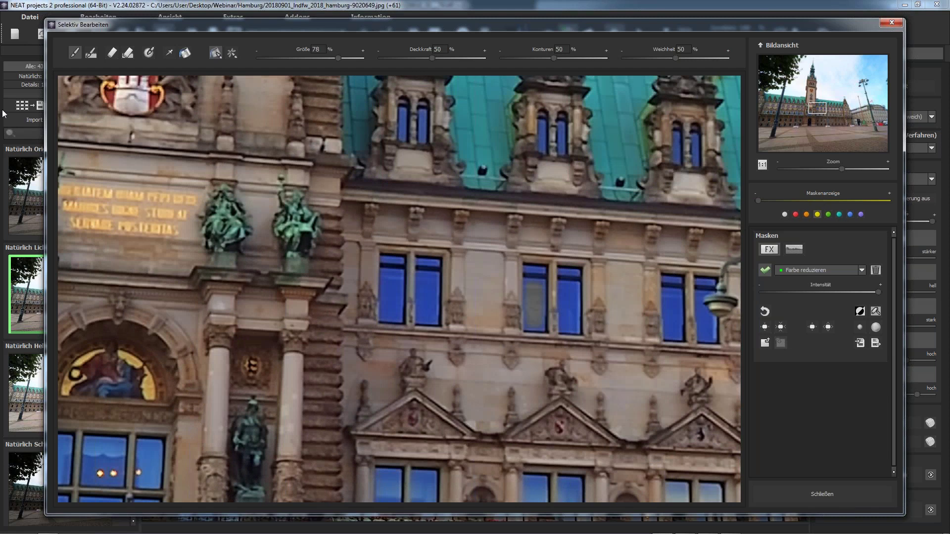
scroll(446, 292, up, 3)
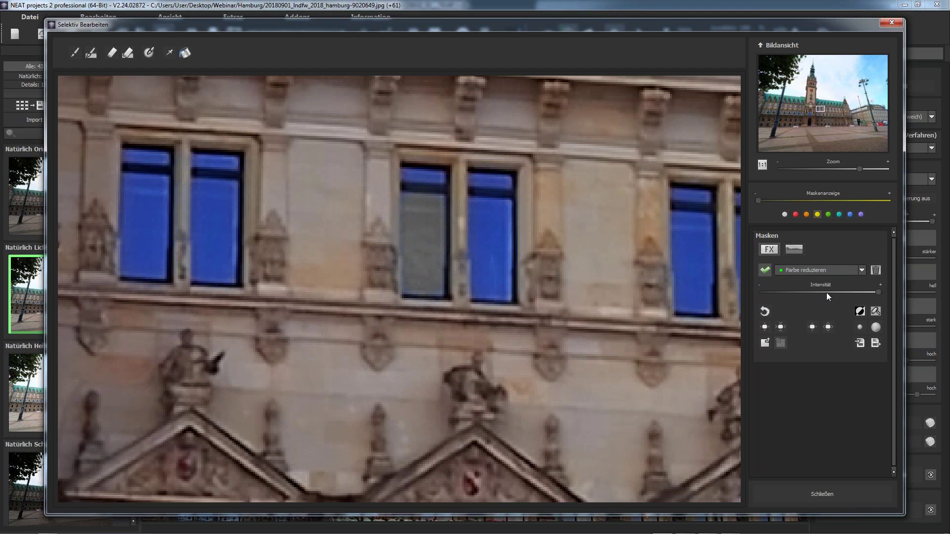
drag(826, 293, 814, 296)
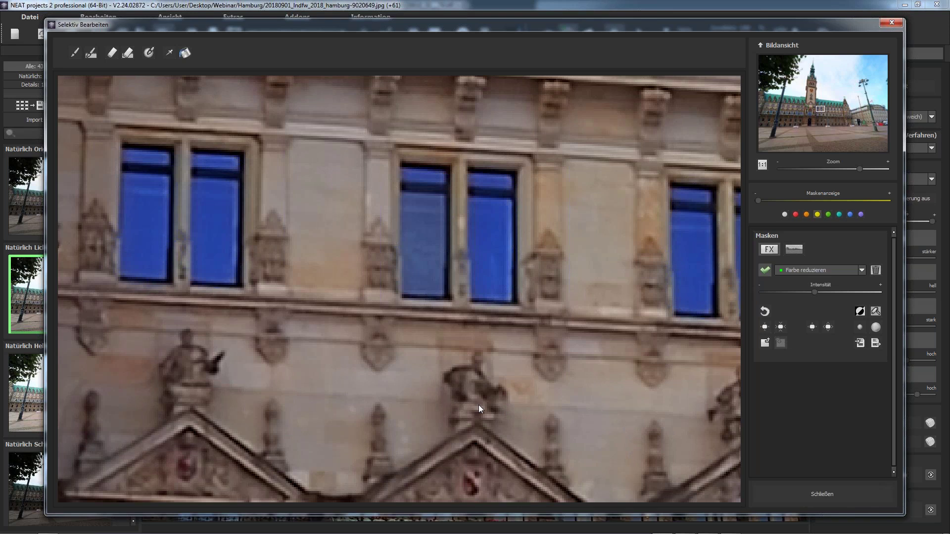
- Compare the blue facade windows in individual frames of the town hall sequence, in close-up and in the wider view
scroll(479, 404, down, 5)
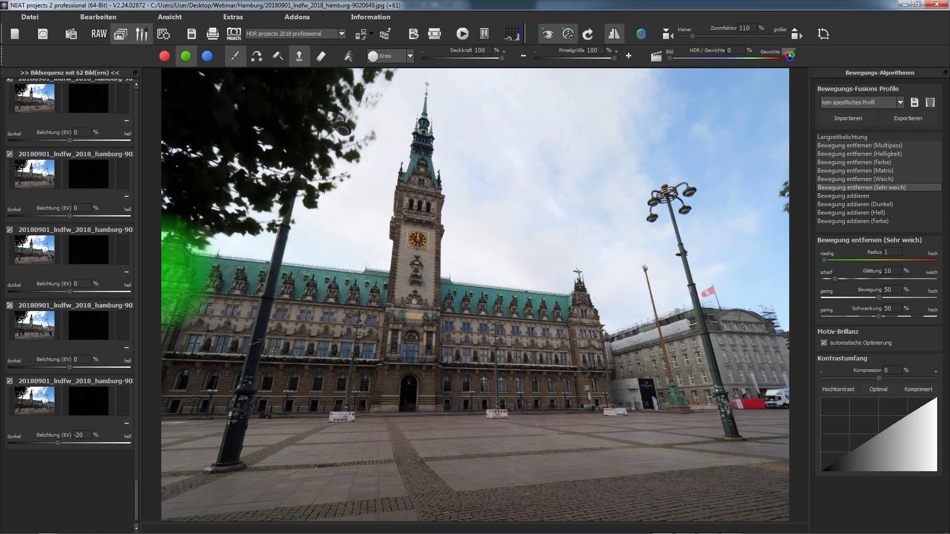
click(29, 327)
click(36, 252)
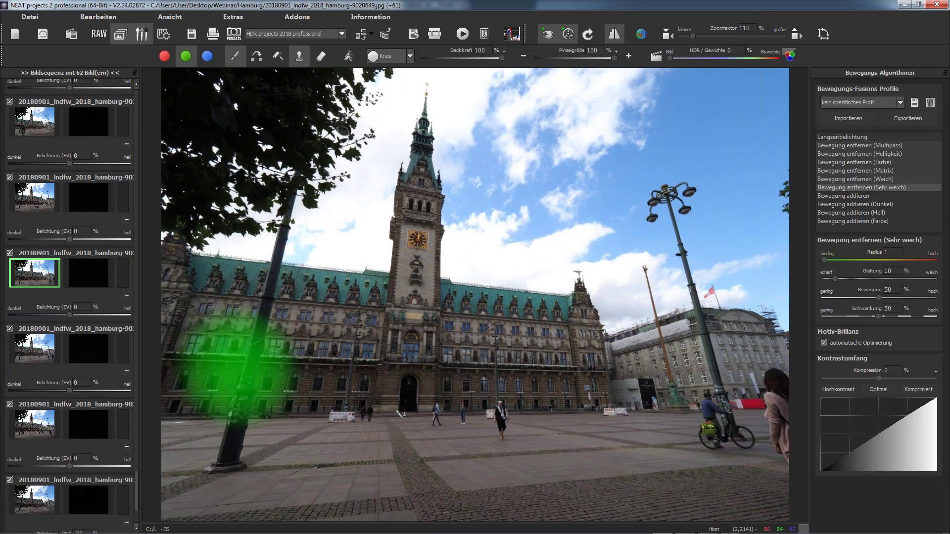
scroll(487, 321, up, 3)
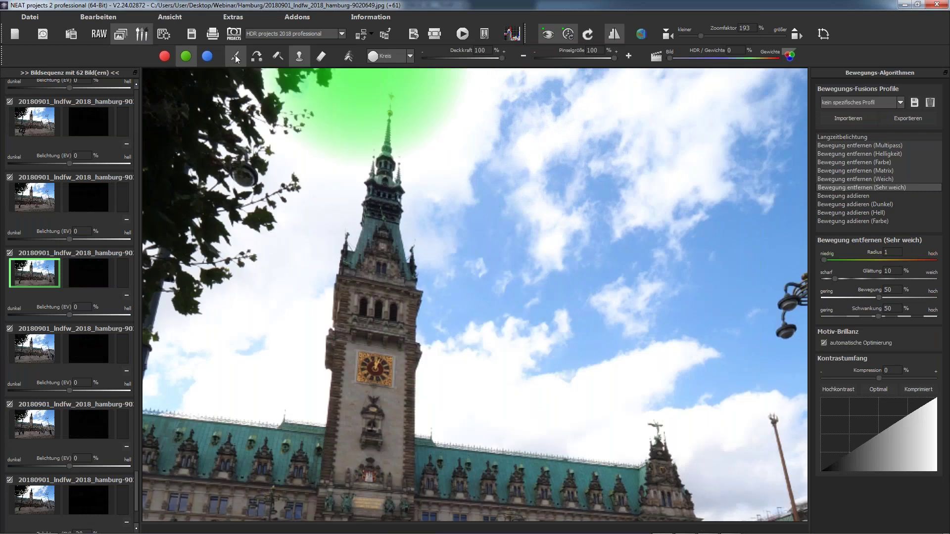
click(235, 56)
drag(475, 396, 475, 84)
scroll(491, 313, up, 6)
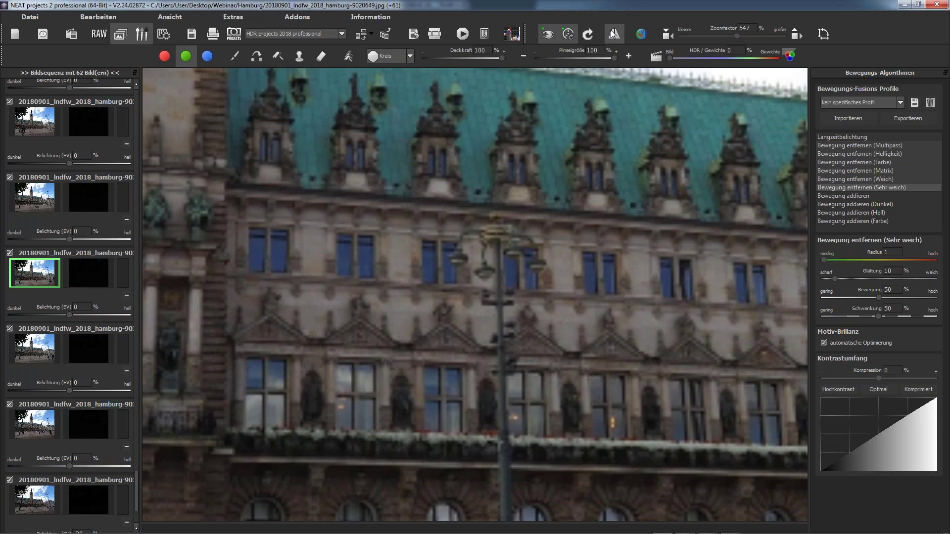
drag(269, 275, 357, 339)
scroll(35, 247, up, 3)
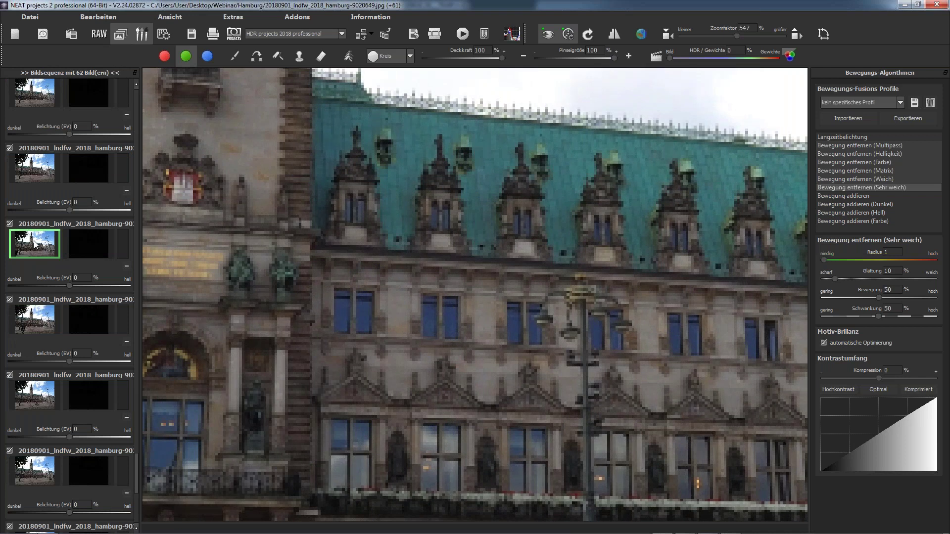
scroll(45, 165, down, 2)
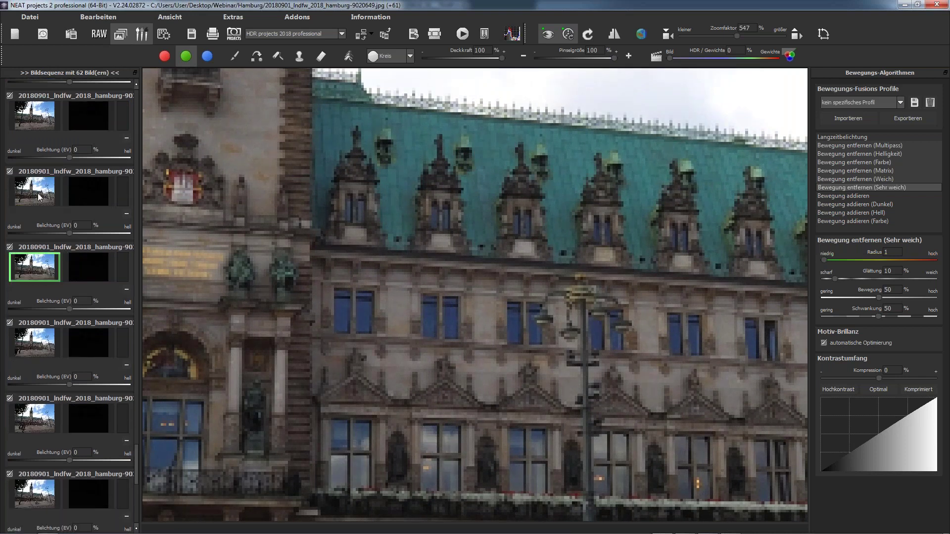
click(39, 197)
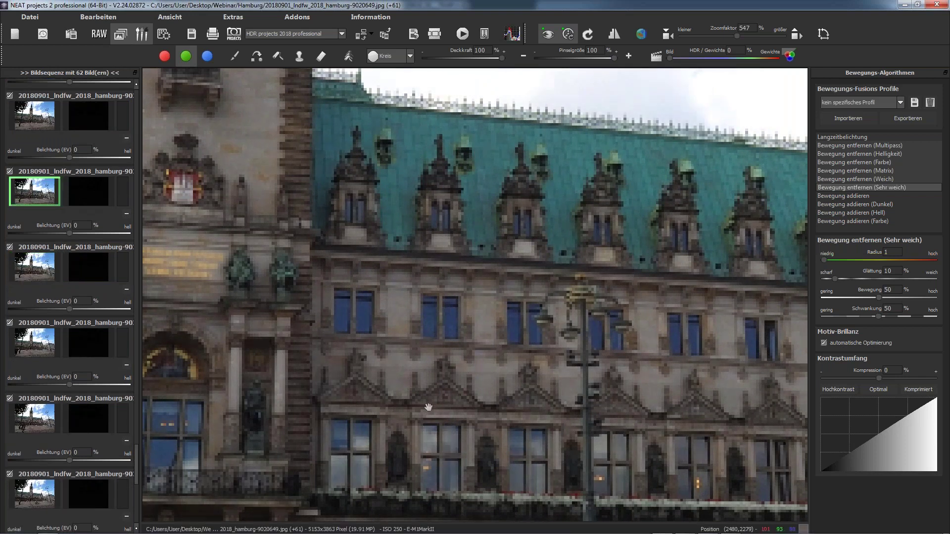
scroll(438, 363, down, 5)
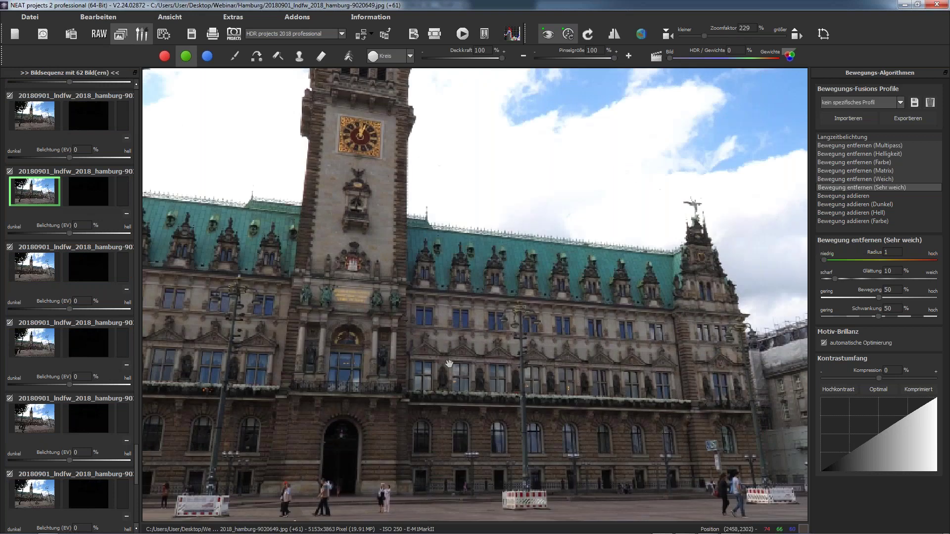
scroll(448, 364, down, 1)
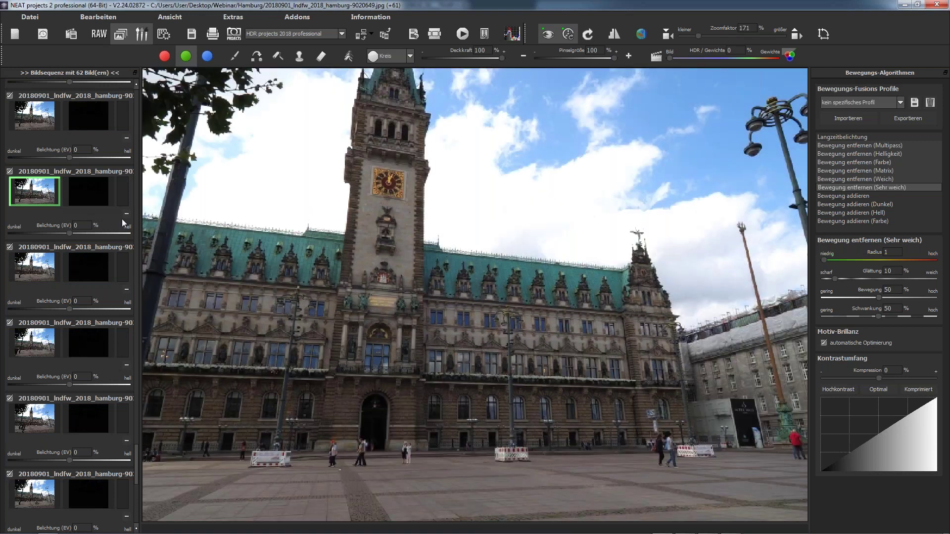
- Paint a blue weighting mask over the facade's window rows in the selected frame with the brush size at 55 %
click(122, 193)
click(228, 99)
click(293, 115)
click(293, 61)
drag(613, 58, 574, 61)
mouse_move(218, 331)
mouse_down()
mouse_move(178, 327)
mouse_move(257, 331)
mouse_up()
drag(258, 332, 296, 329)
drag(465, 348, 677, 341)
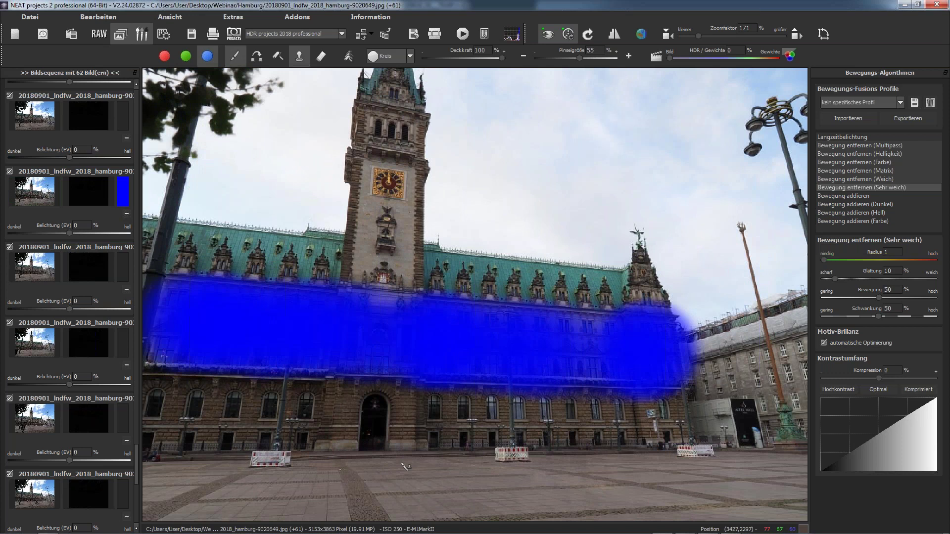
click(498, 469)
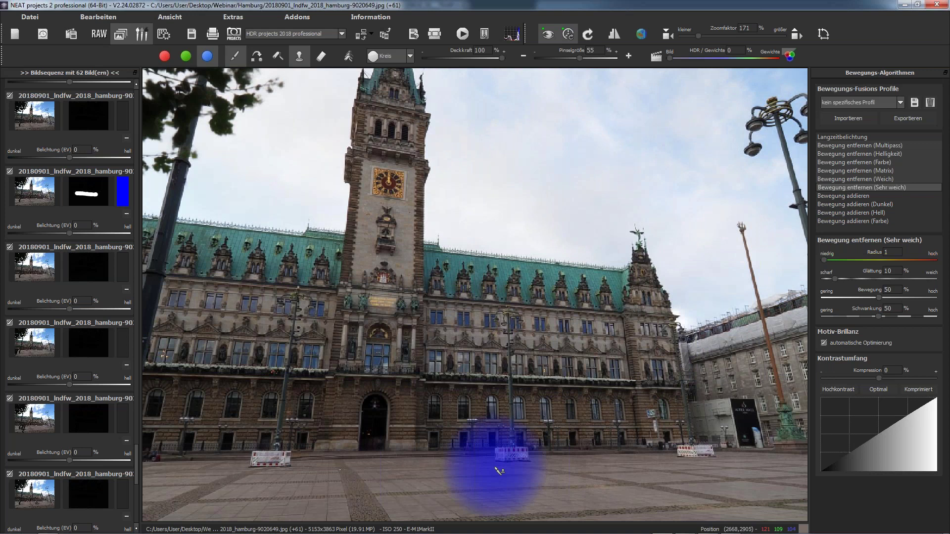
click(333, 235)
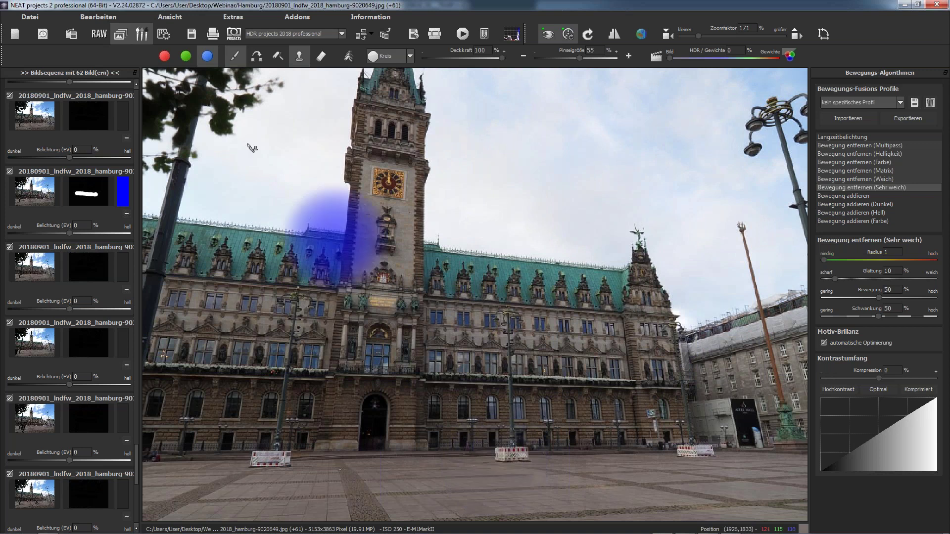
- Set the palette value for Königsblau to -57 % in the RAW development and apply it to the town hall sequence
click(101, 34)
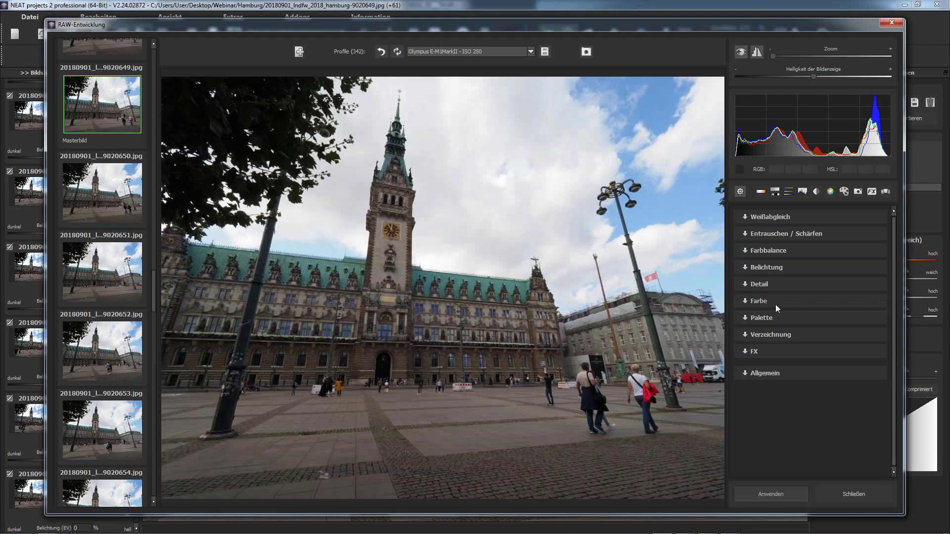
click(772, 319)
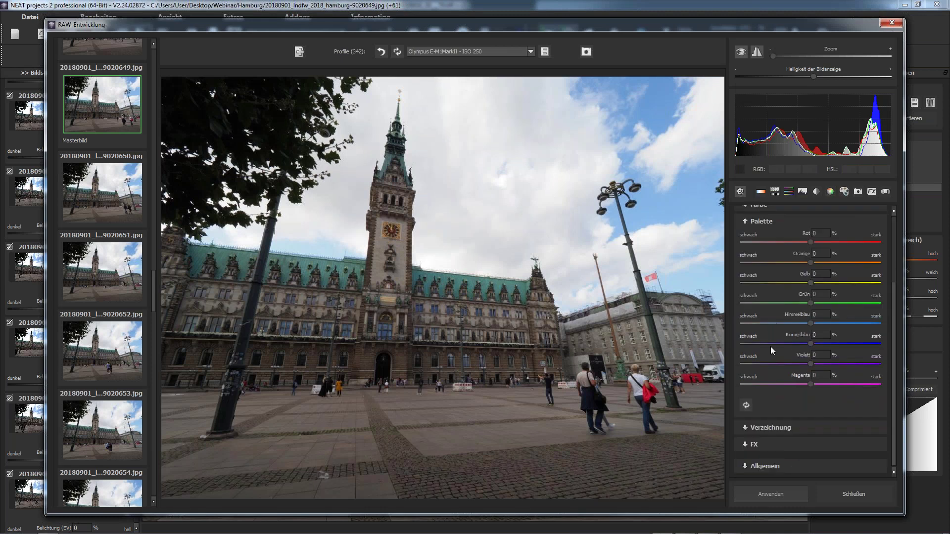
click(772, 343)
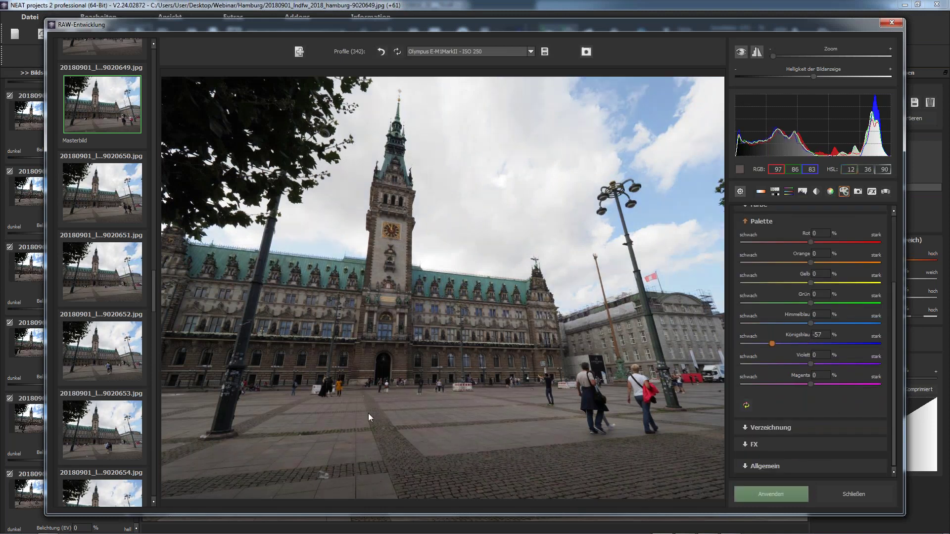
click(756, 490)
click(556, 283)
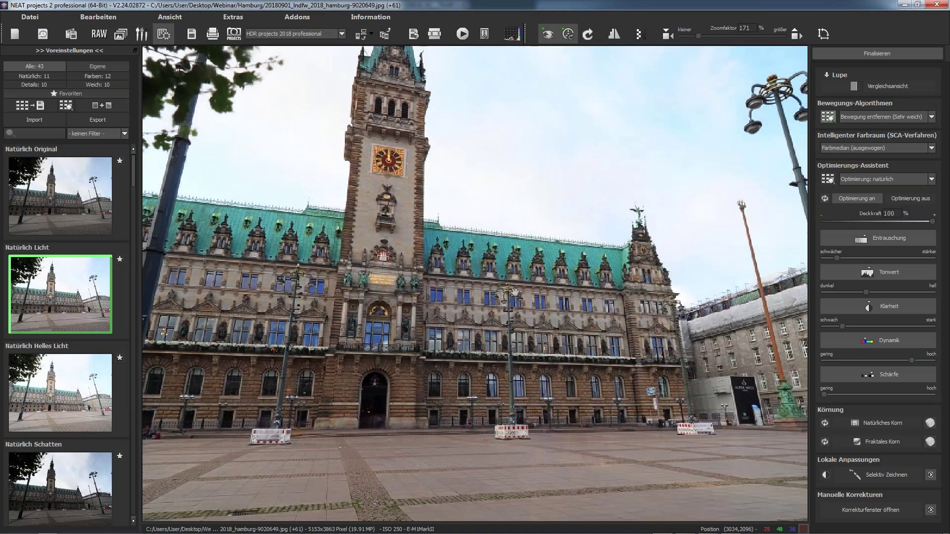
scroll(515, 292, down, 3)
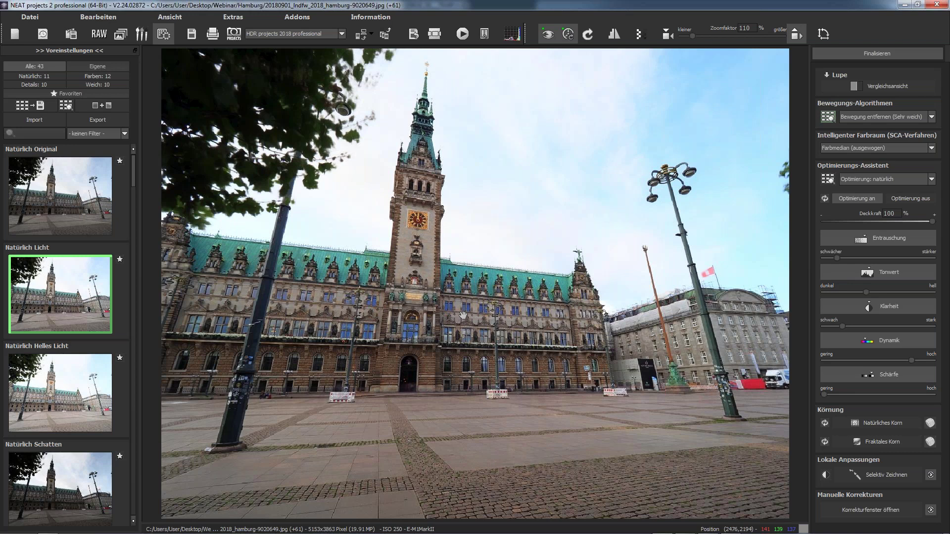
- Switch to the file explorer and open the folder 17 MP Brocken inside Bewegungssequenzen
mouse_move(803, 532)
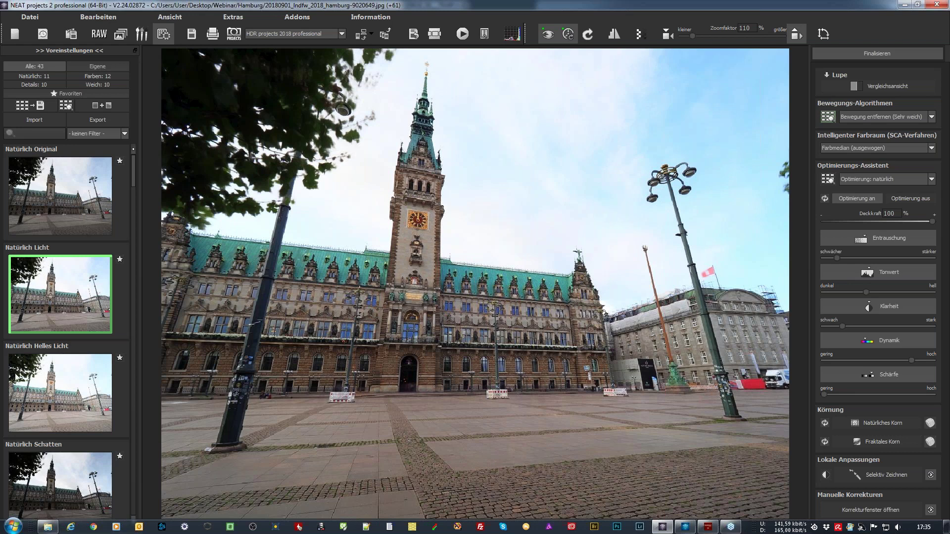
click(46, 528)
key(alt+Up)
click(667, 100)
double_click(668, 100)
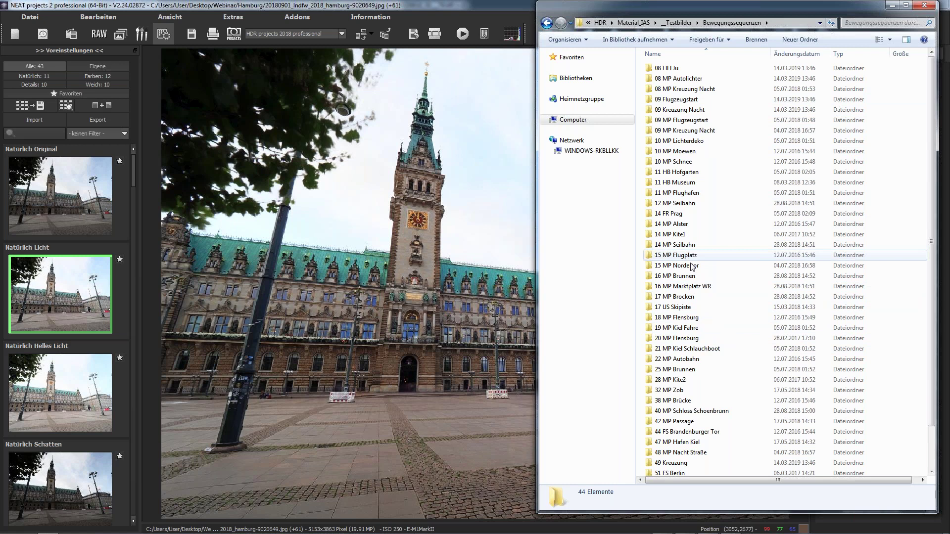
click(675, 300)
double_click(674, 300)
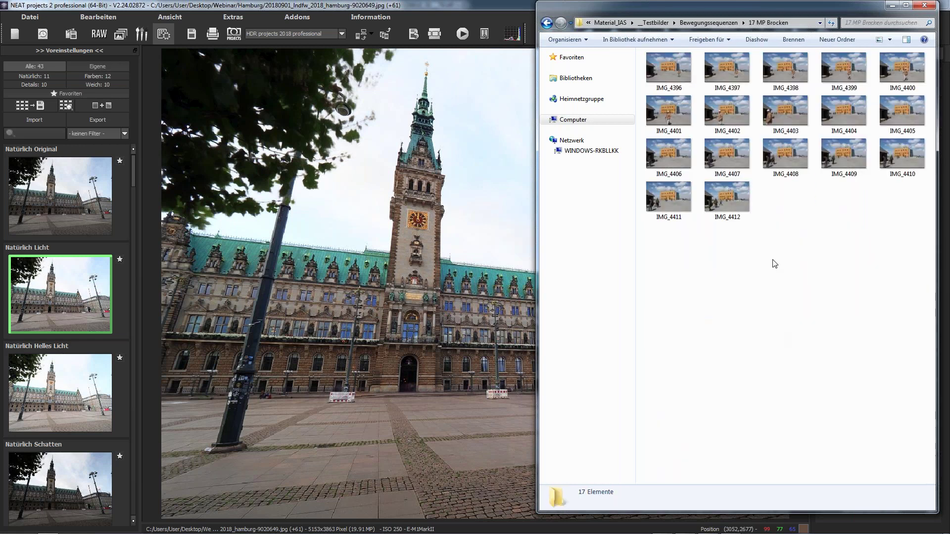
- Load the images IMG_4396 to IMG_4412 into NEAT projects as a new sequence and apply the Natürlich Original preset
click(656, 73)
shift+click(723, 210)
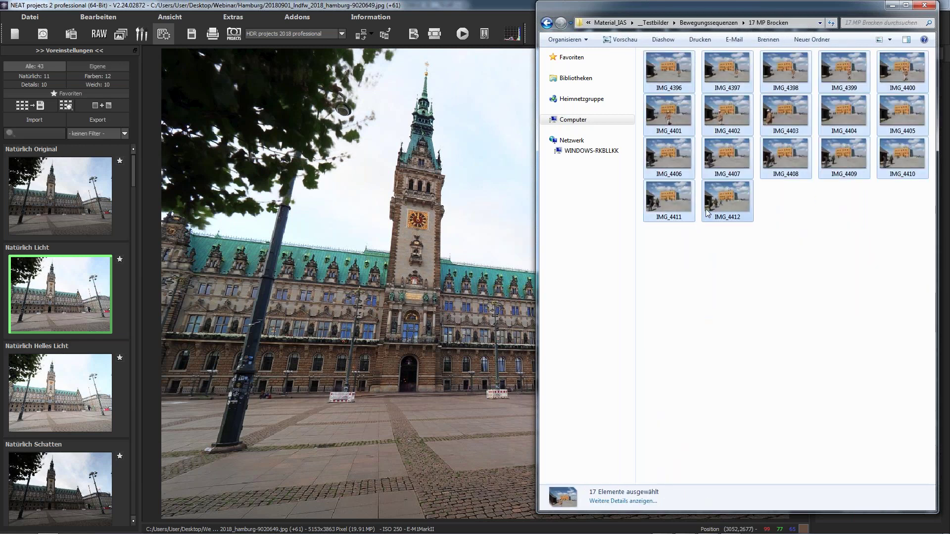
drag(670, 69, 517, 322)
click(475, 284)
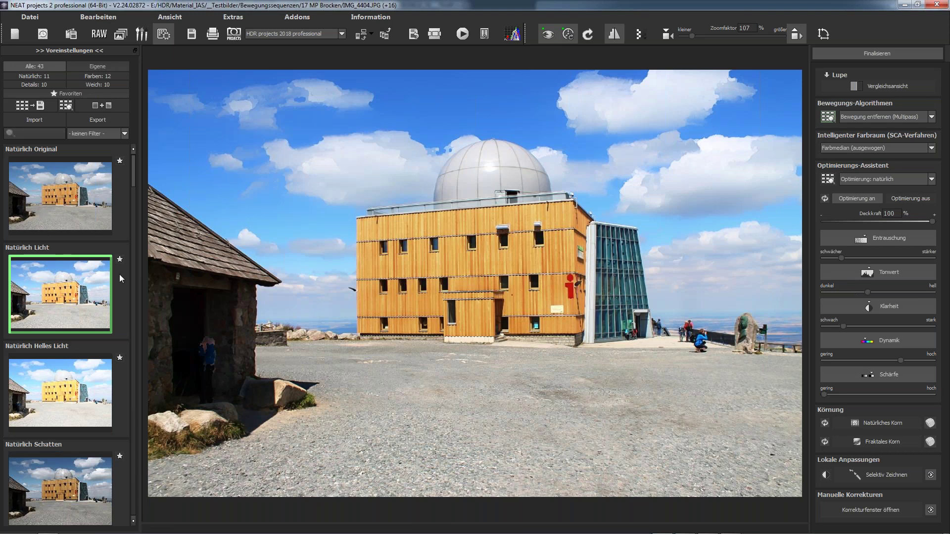
key(Up)
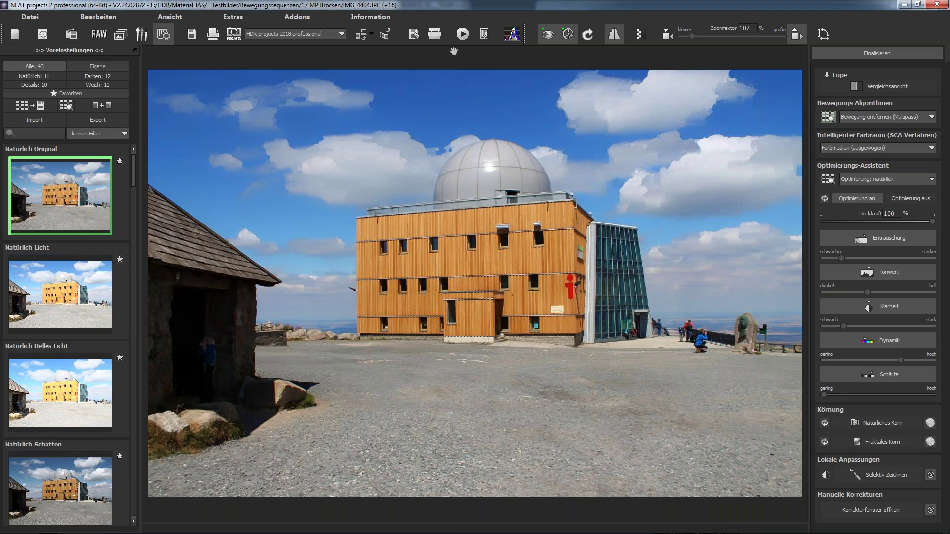
- Review the Brocken frames in the image sequence player, and examine the people near the glass entrance in the merged image
click(463, 35)
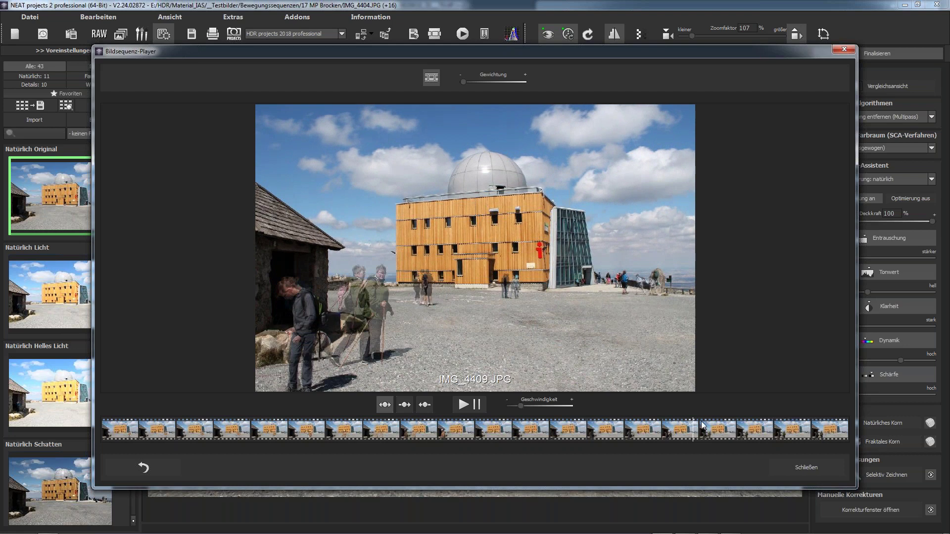
click(303, 423)
click(201, 419)
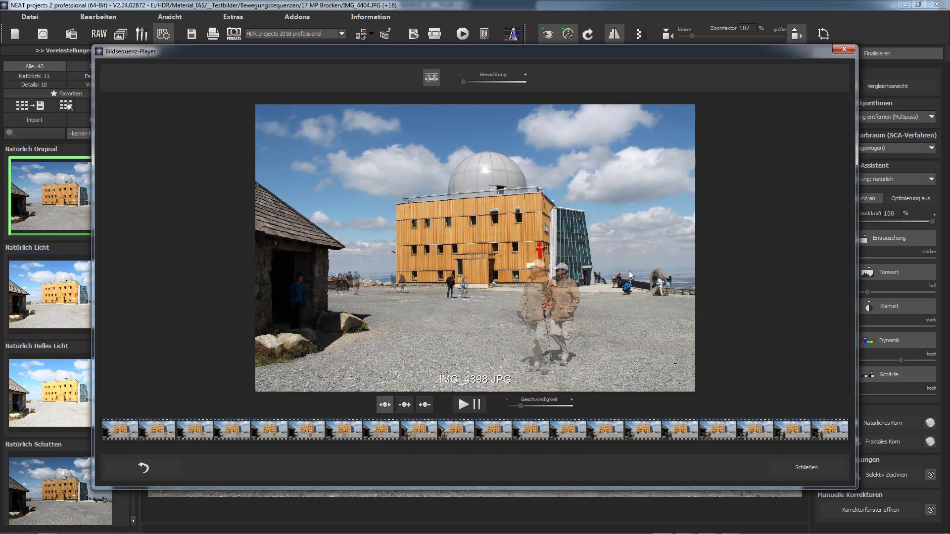
mouse_move(215, 425)
mouse_down()
mouse_move(520, 432)
mouse_move(749, 411)
mouse_move(643, 426)
mouse_move(221, 431)
mouse_up()
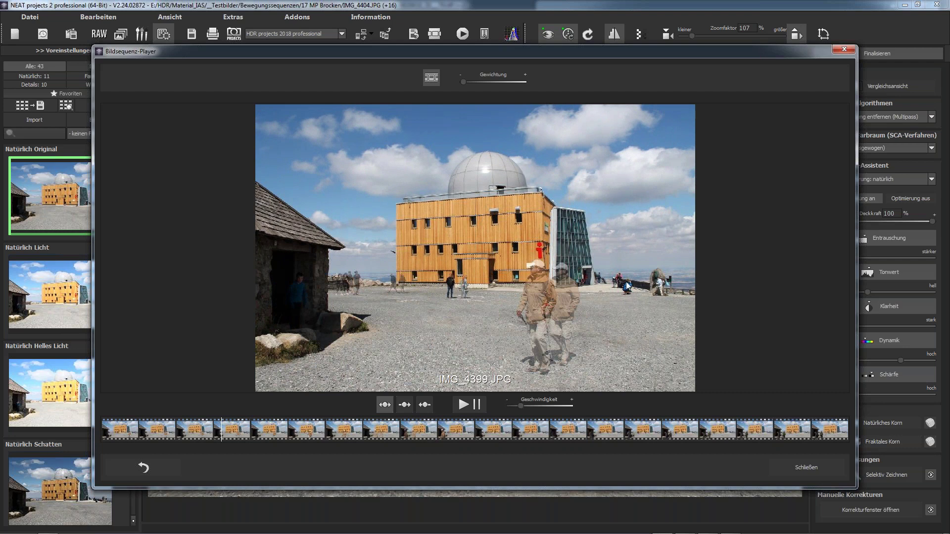
drag(222, 429, 349, 416)
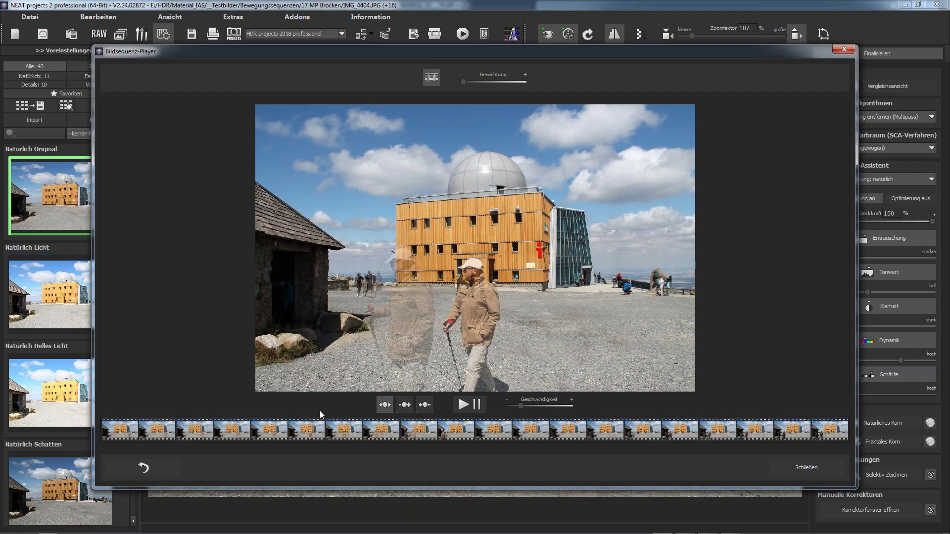
drag(120, 433, 857, 429)
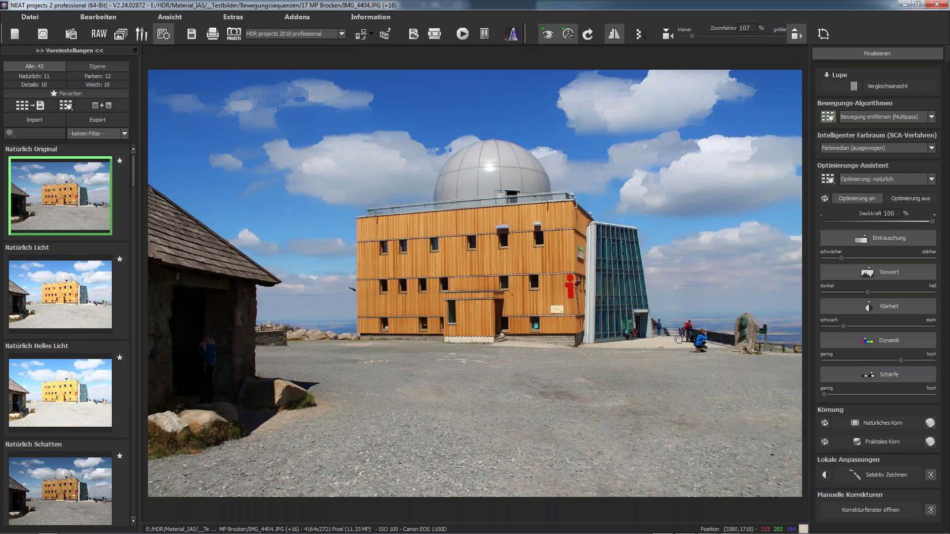
scroll(678, 339, up, 5)
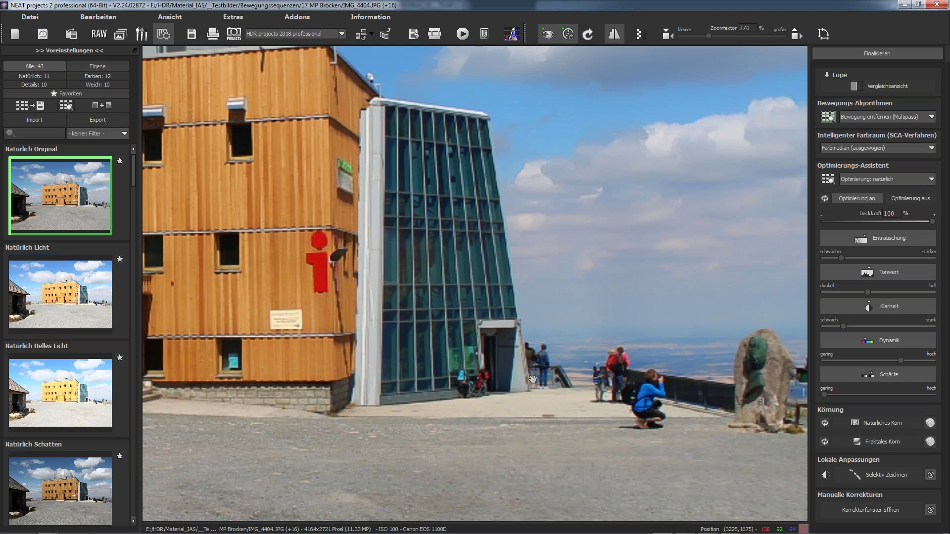
scroll(423, 241, down, 5)
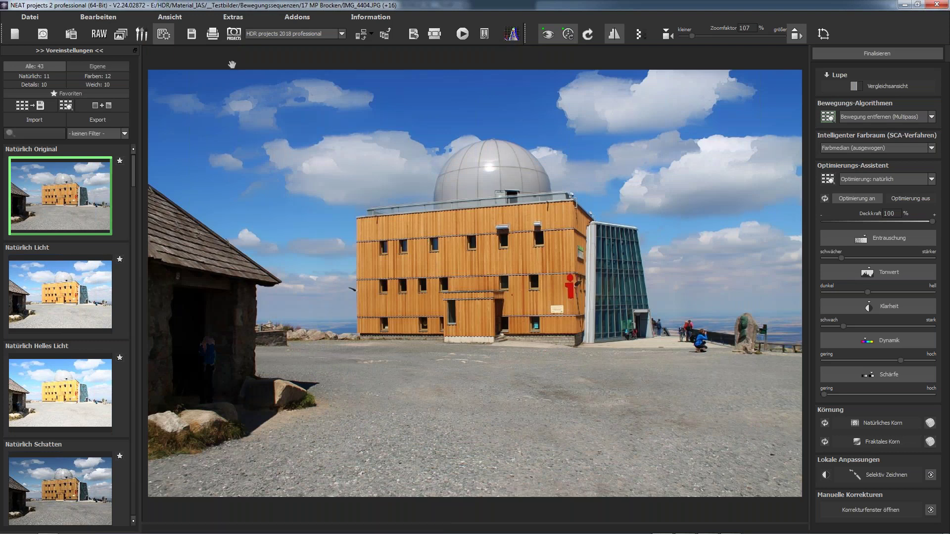
- Open the image sequence with its motion algorithms and set the algorithm to Bewegung entfernen (Sehr weich)
click(121, 37)
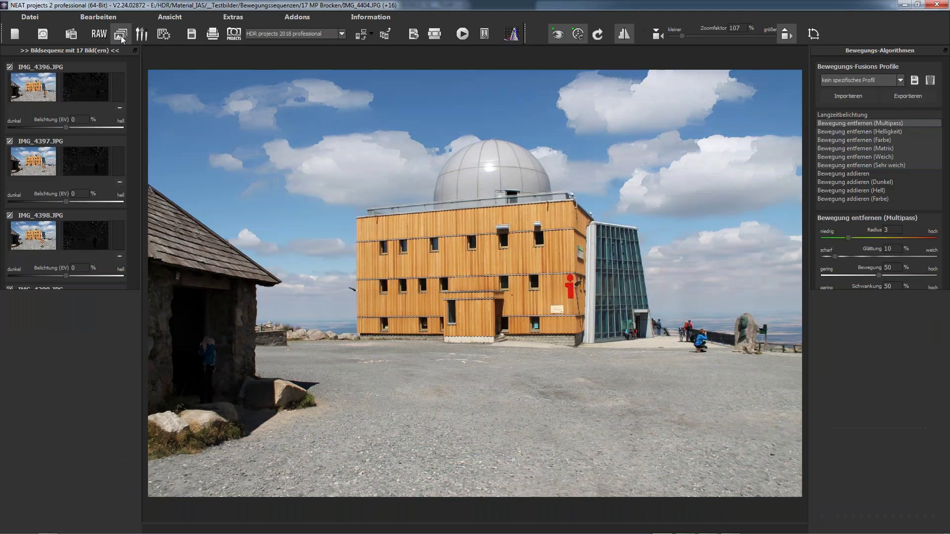
click(870, 157)
click(871, 167)
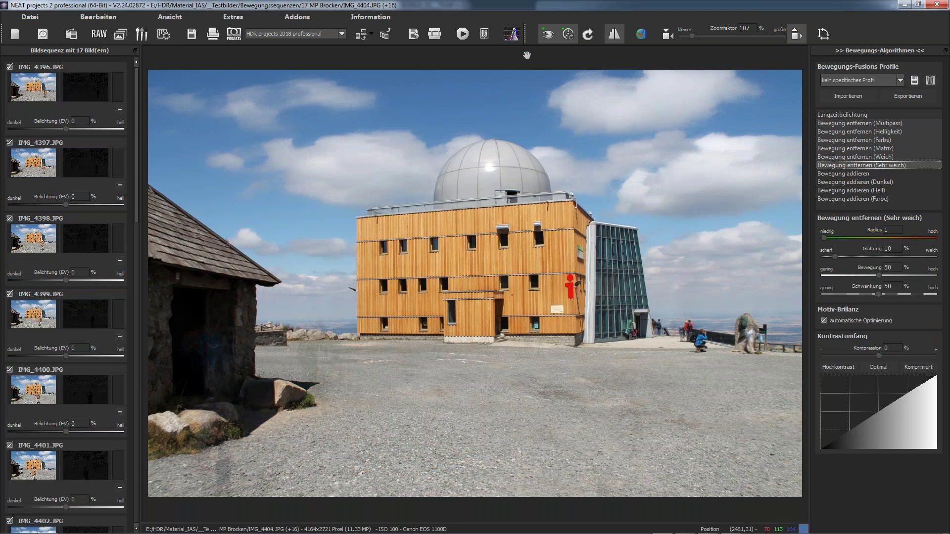
- Review the Brocken frames in the sequence player again, and view the first frames, IMG_4396 and IMG_4397, individually
click(512, 34)
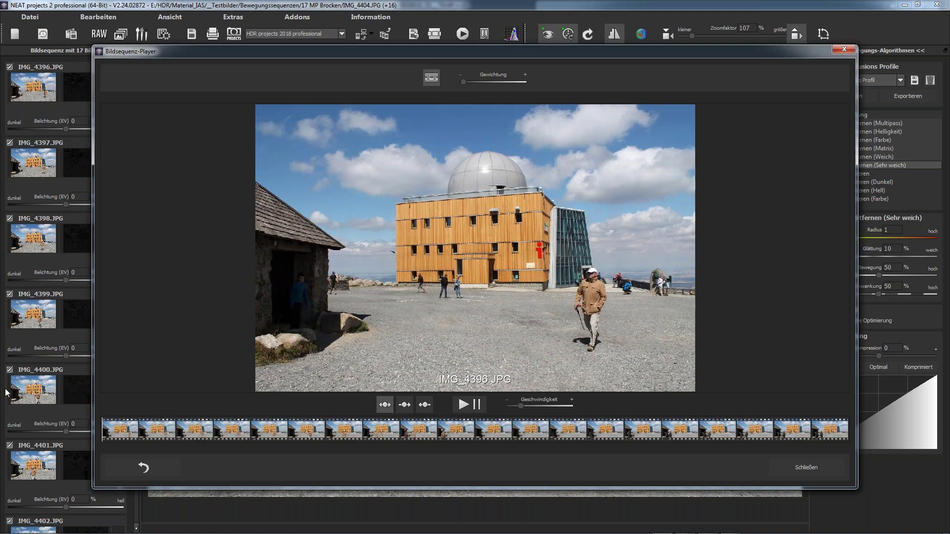
click(835, 428)
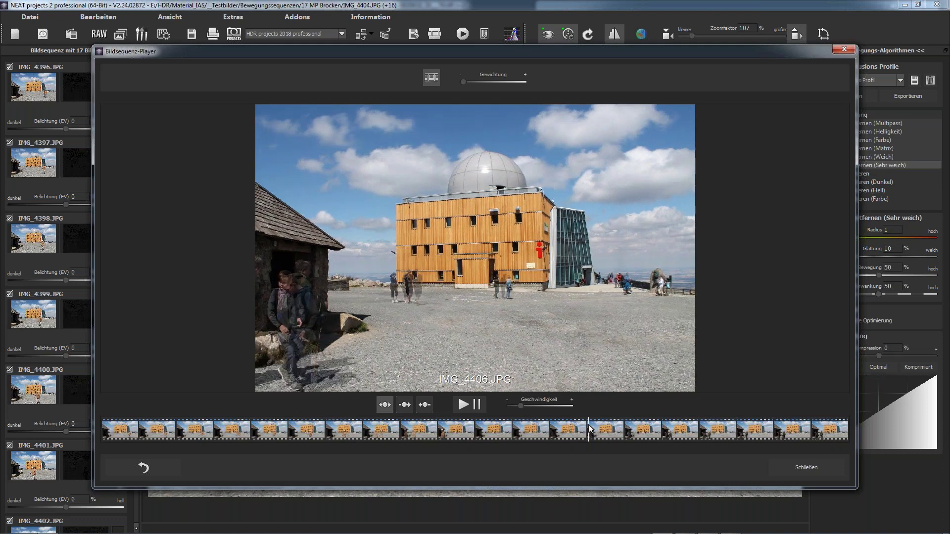
click(803, 465)
click(23, 77)
click(36, 163)
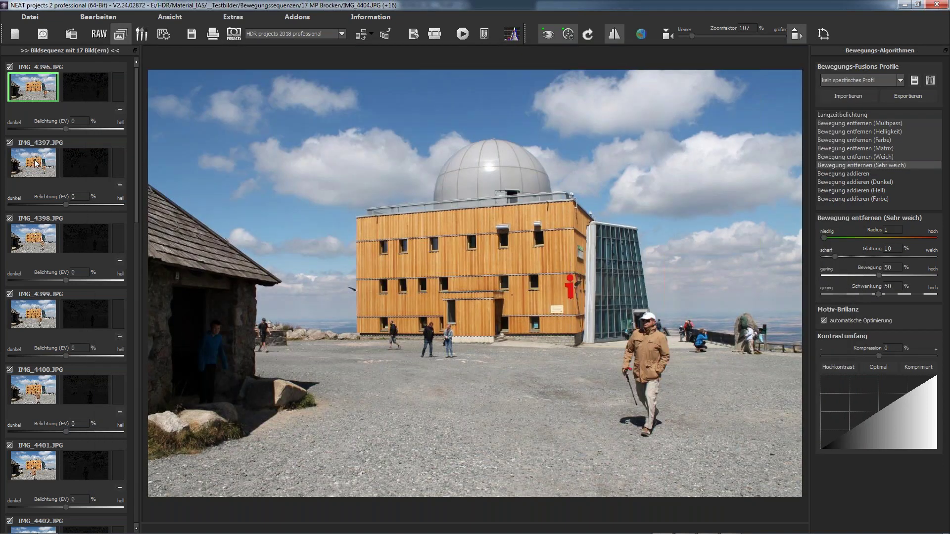
- View frames IMG_4398 and IMG_4399, and set up weight painting on IMG_4398 with the stamp option and a brush size of 100 %
click(29, 230)
key(Down)
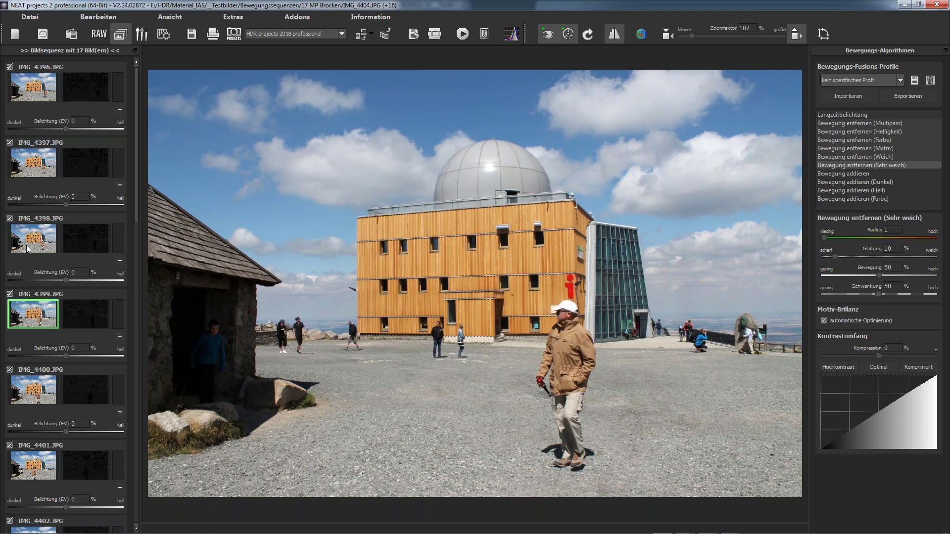
click(26, 245)
click(413, 328)
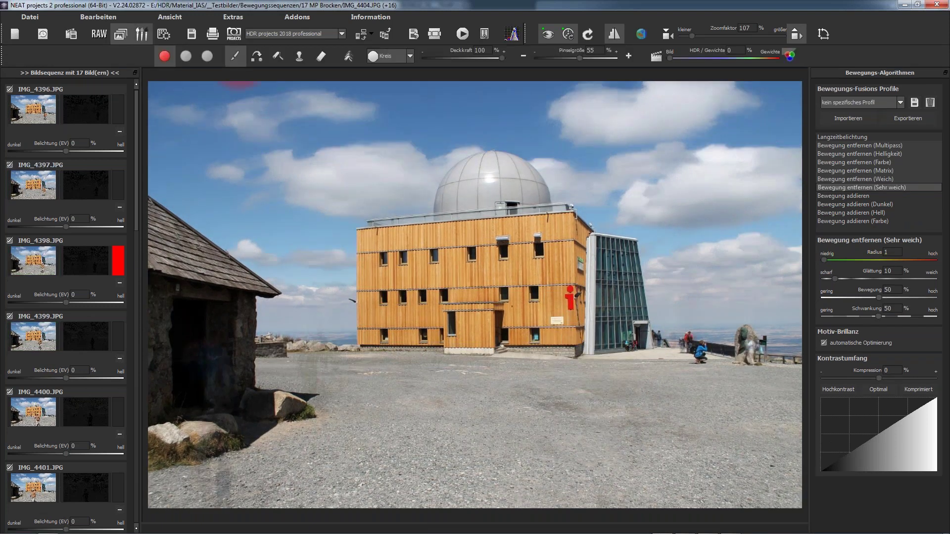
click(299, 56)
scroll(503, 89, up, 9)
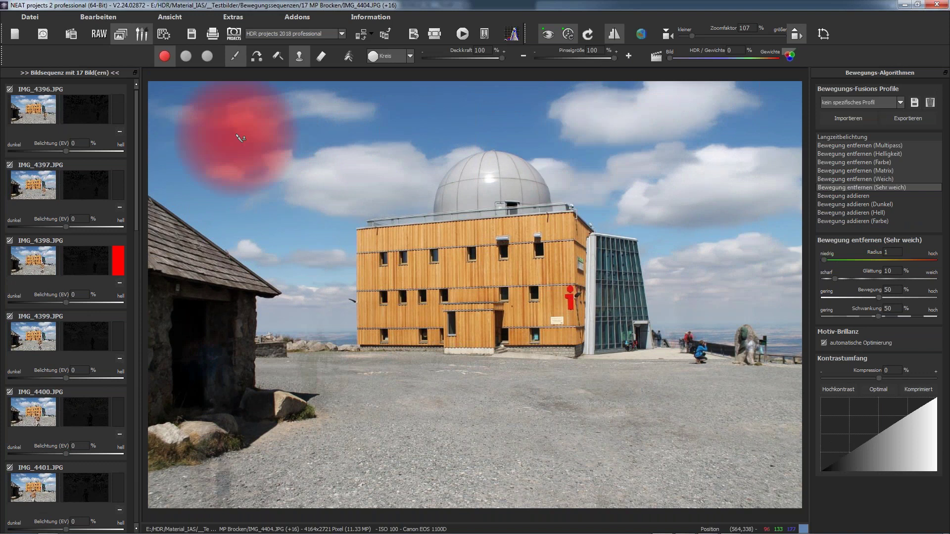
- Paint the whole sky with its clouds into the IMG_4398 weight mask, and show the finalised result
mouse_move(197, 121)
mouse_down()
mouse_move(397, 104)
mouse_move(664, 108)
mouse_move(531, 139)
mouse_move(508, 128)
mouse_move(589, 107)
mouse_move(729, 203)
mouse_up()
mouse_move(721, 159)
mouse_down()
mouse_move(752, 165)
mouse_move(754, 175)
mouse_move(742, 160)
mouse_move(663, 187)
mouse_move(320, 192)
mouse_move(311, 246)
mouse_up()
mouse_move(244, 212)
mouse_down()
mouse_move(272, 244)
mouse_move(473, 214)
mouse_up()
click(483, 180)
mouse_move(657, 265)
mouse_down()
mouse_move(657, 254)
mouse_move(686, 266)
mouse_move(756, 257)
mouse_move(791, 267)
mouse_move(766, 201)
mouse_move(608, 178)
mouse_move(574, 207)
mouse_move(804, 198)
mouse_up()
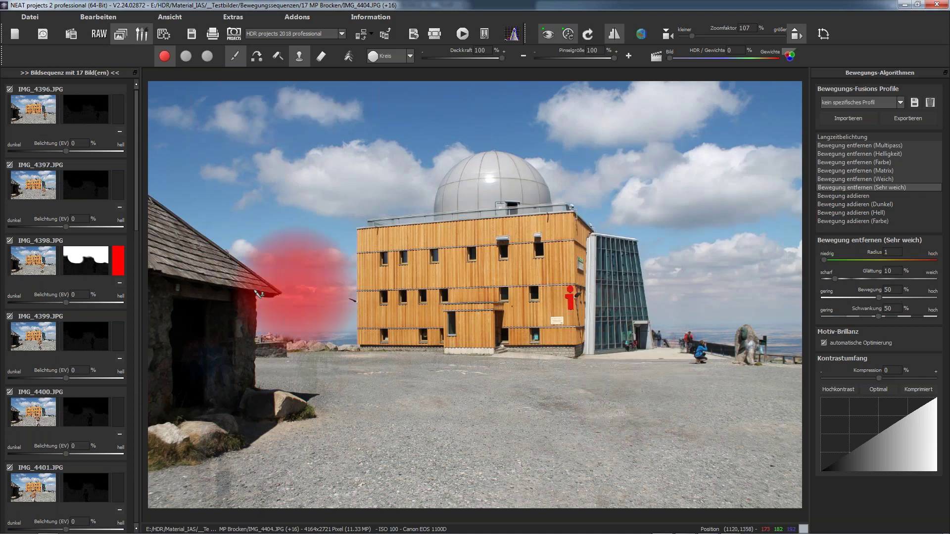
click(163, 35)
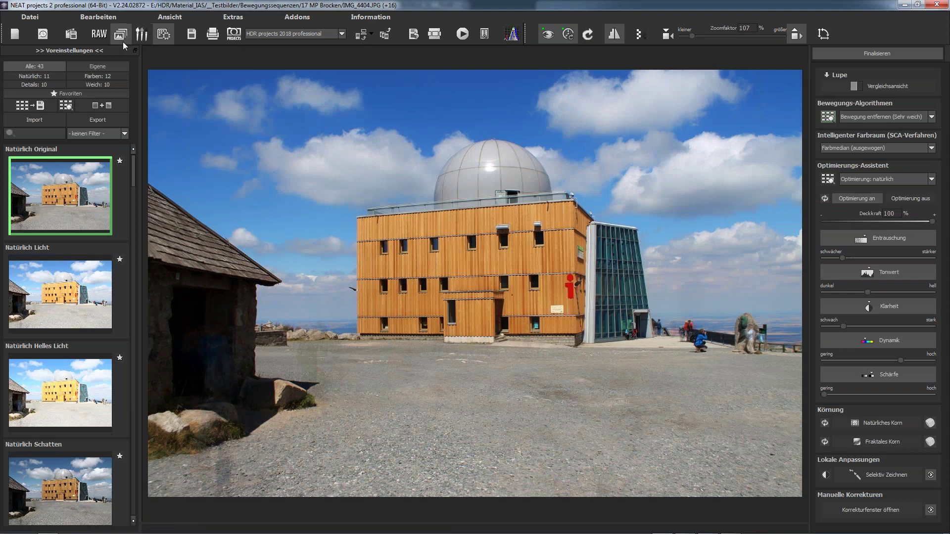
- Set the sequence's motion algorithm to Bewegung entfernen (Multipass), check the painted weights overlay, and return to finalising
click(120, 35)
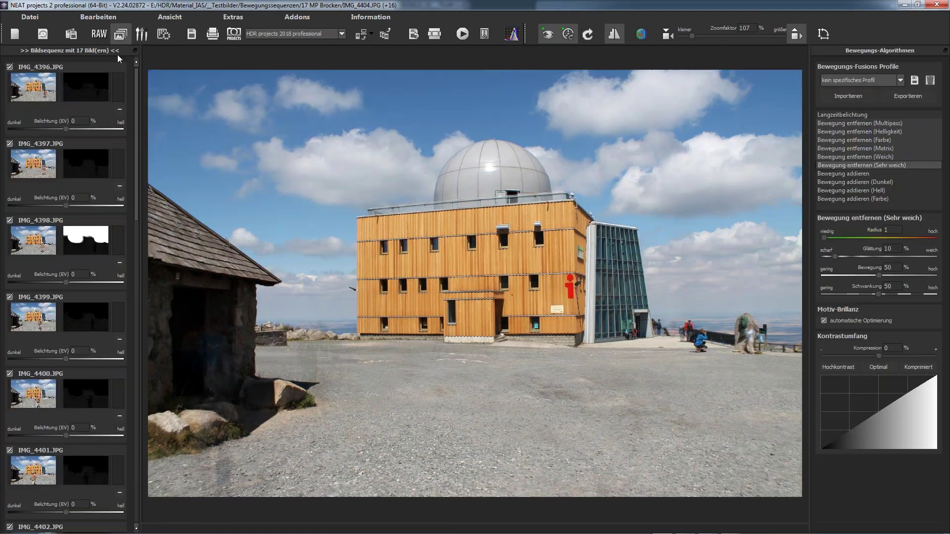
click(874, 160)
click(872, 165)
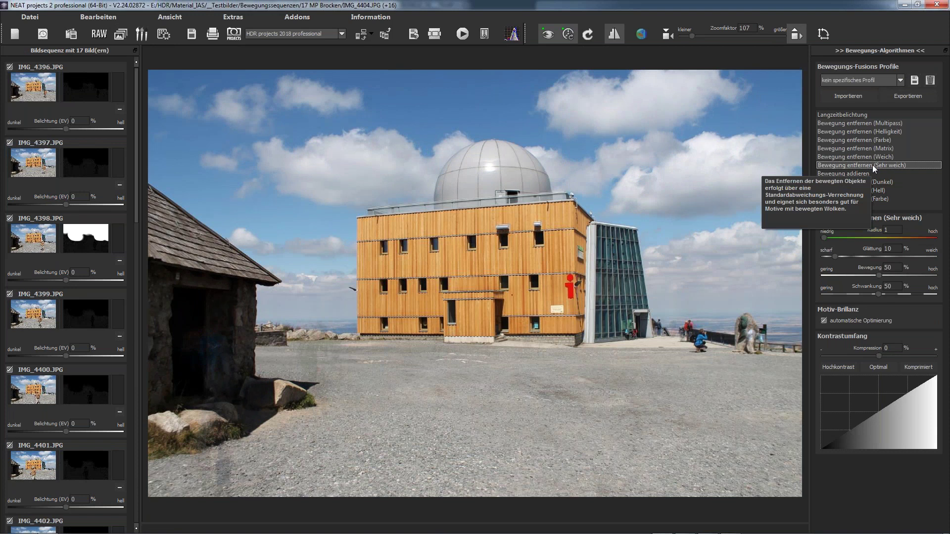
click(861, 122)
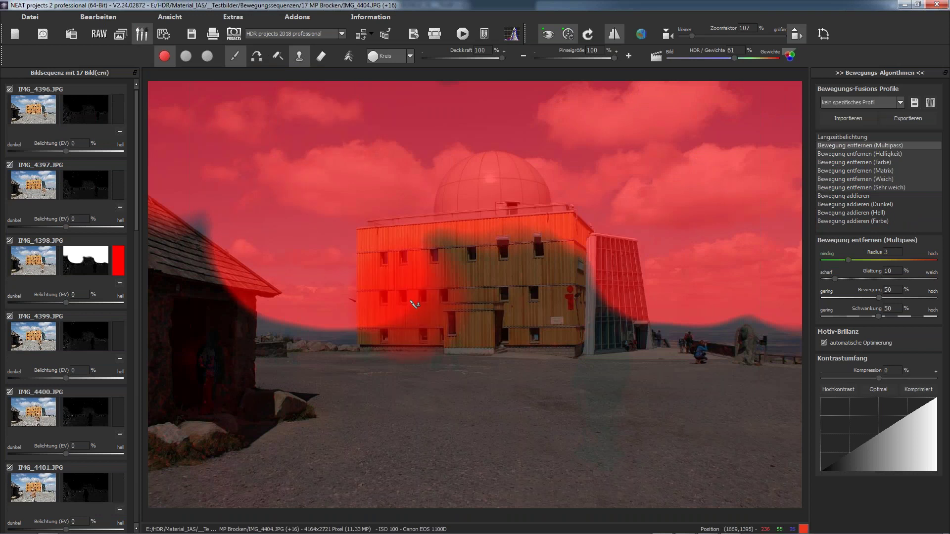
mouse_move(452, 320)
mouse_down()
mouse_move(555, 300)
mouse_move(557, 216)
mouse_move(431, 163)
mouse_move(530, 248)
mouse_move(485, 210)
mouse_move(435, 206)
mouse_up()
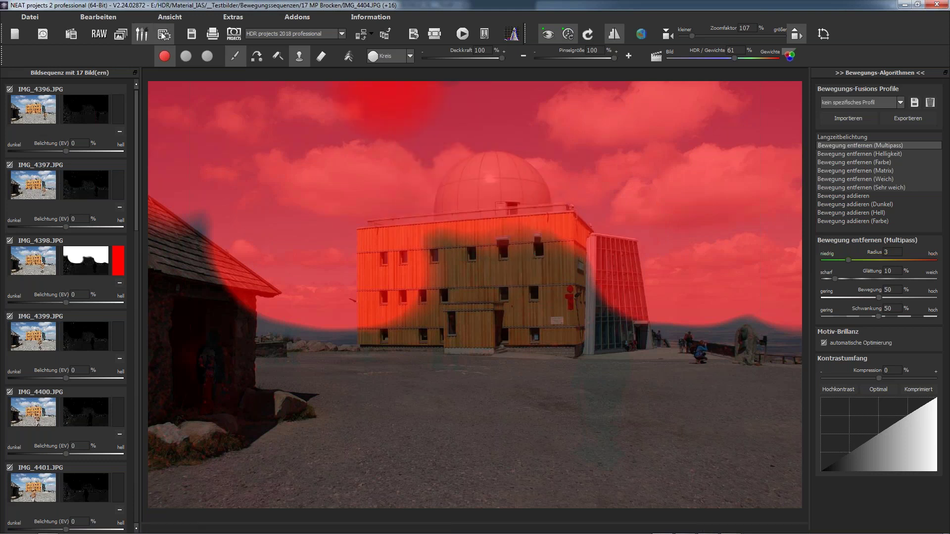
click(163, 34)
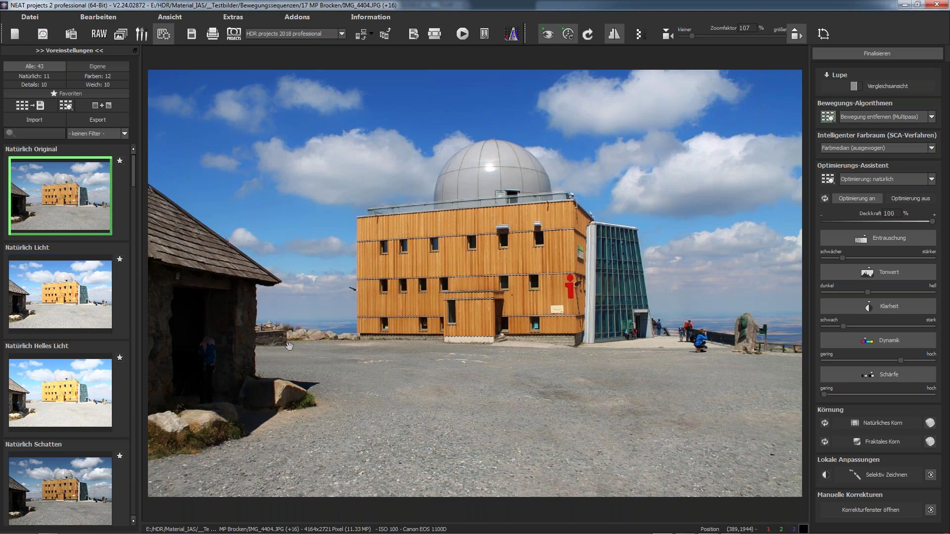
- Open the RAW development of the sequence and set the exposure shadows (Schatten) to 58 %
click(100, 35)
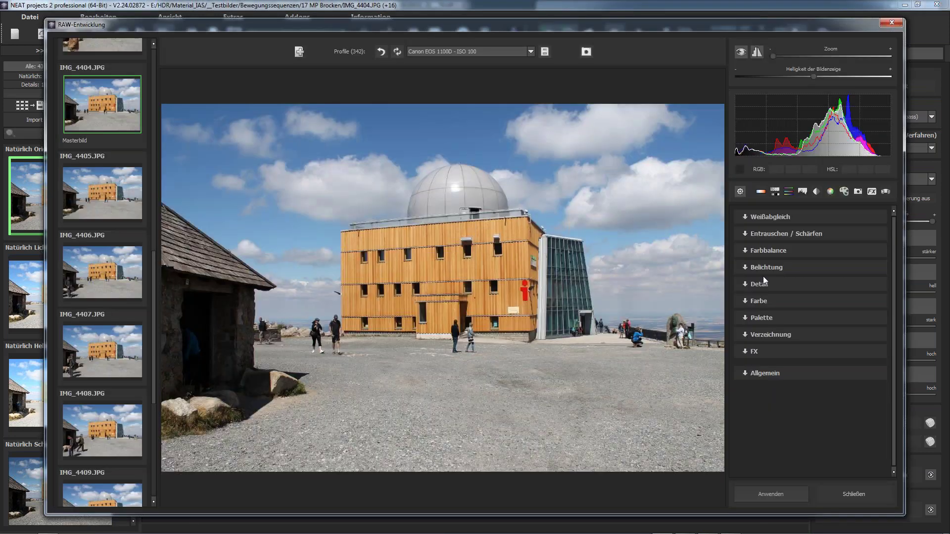
click(764, 266)
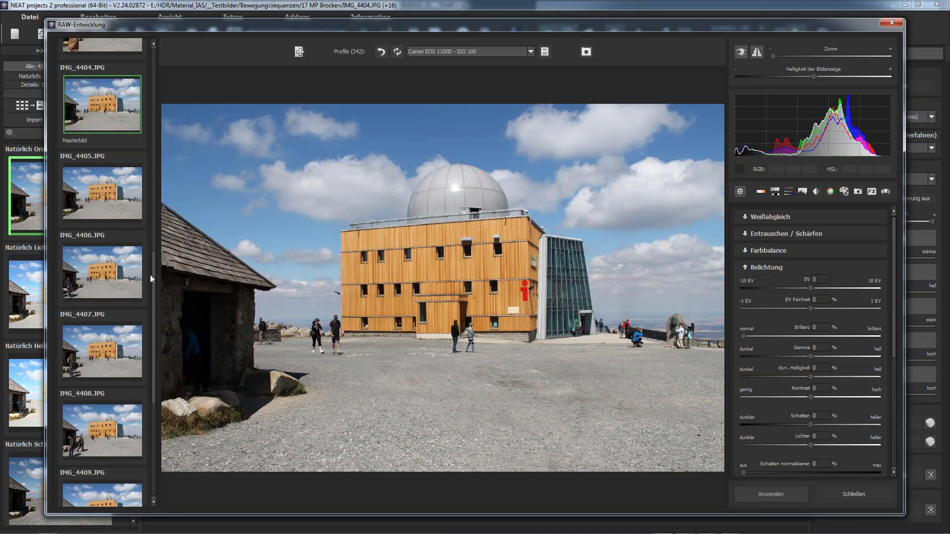
drag(152, 274, 390, 323)
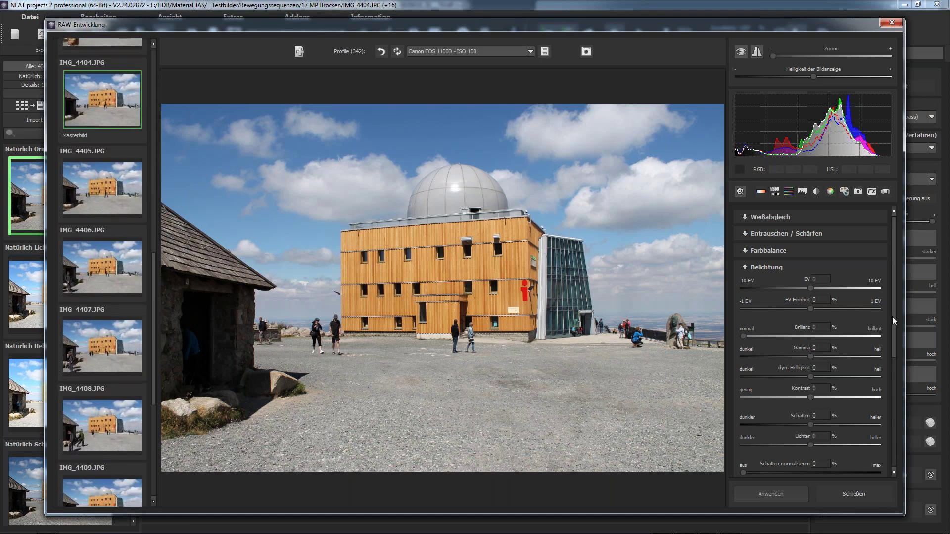
drag(892, 317, 890, 385)
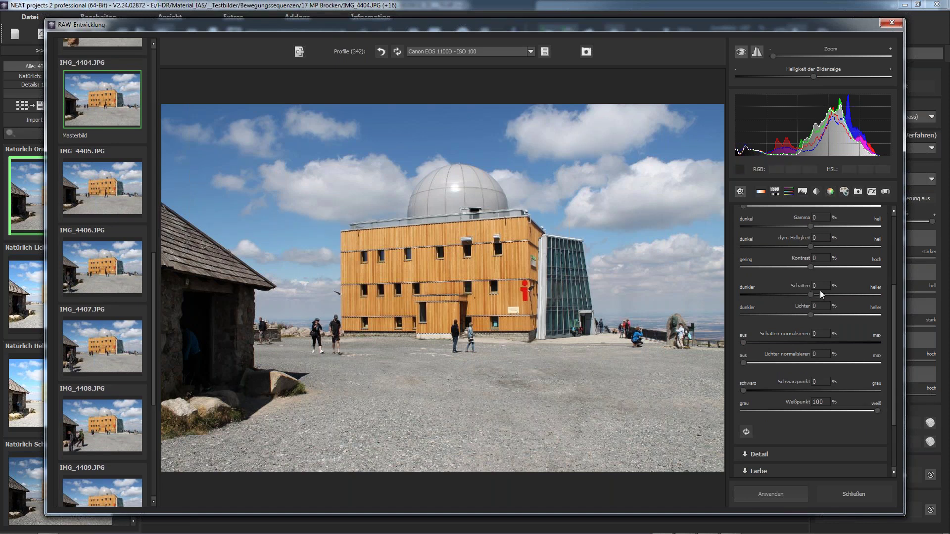
drag(812, 295, 849, 295)
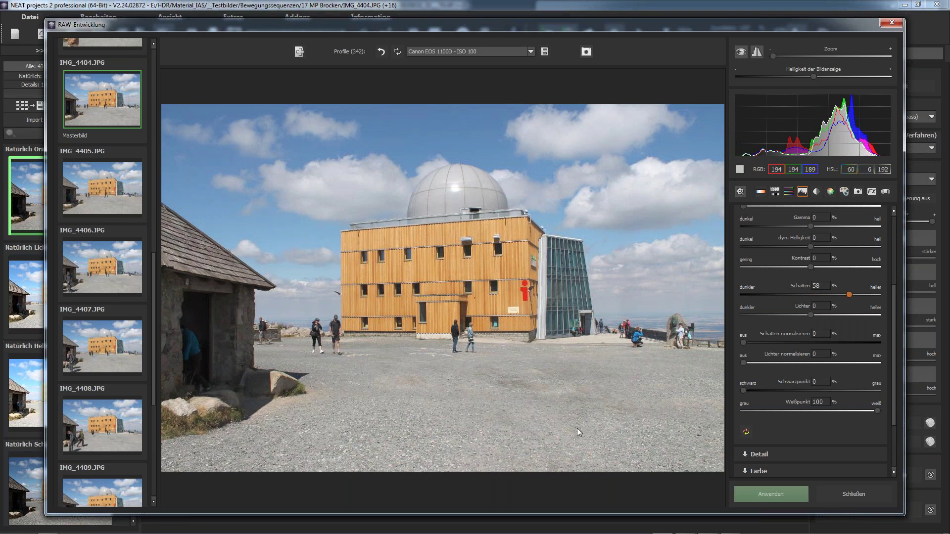
- Compare the neighbouring frames, set Schatten to 76 %, and apply the RAW development without saving it in the camera profile
click(102, 192)
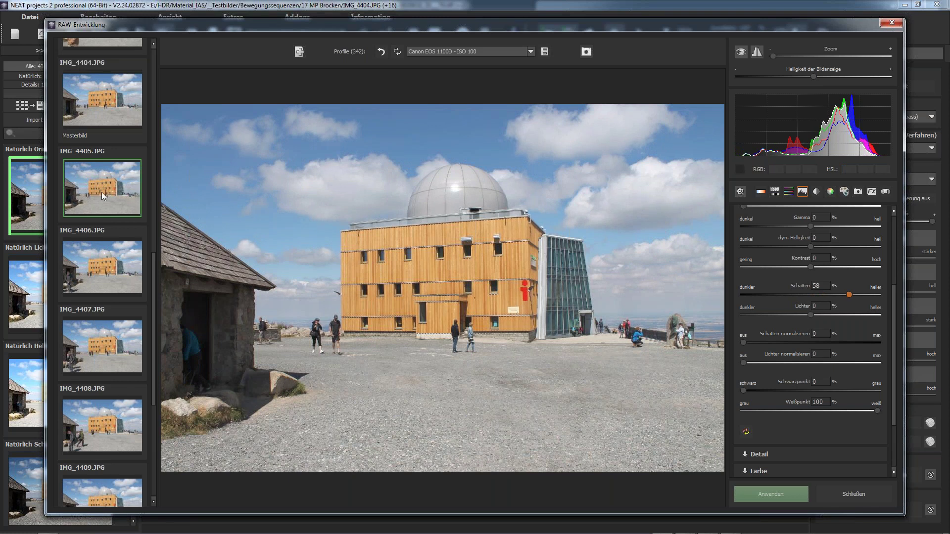
click(101, 346)
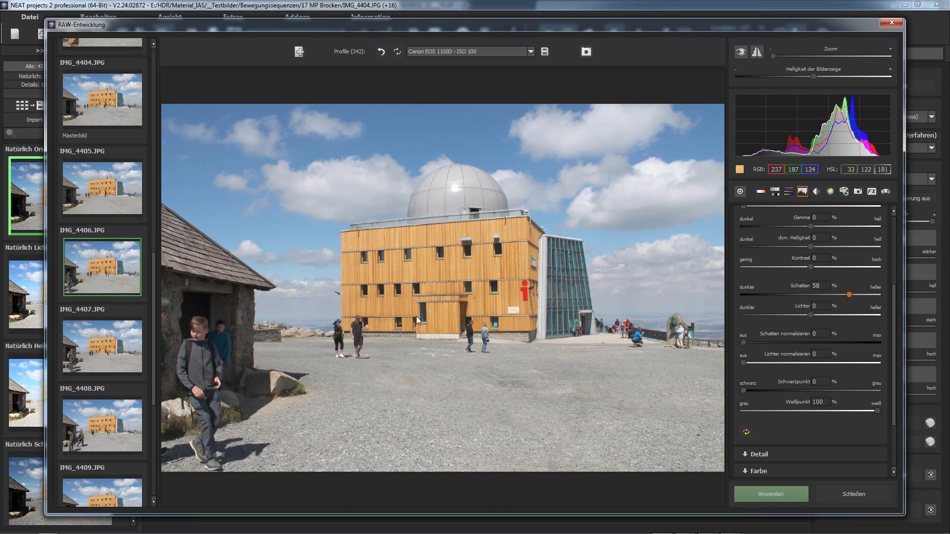
key(Up)
key(Up)
scroll(847, 302, up, 10)
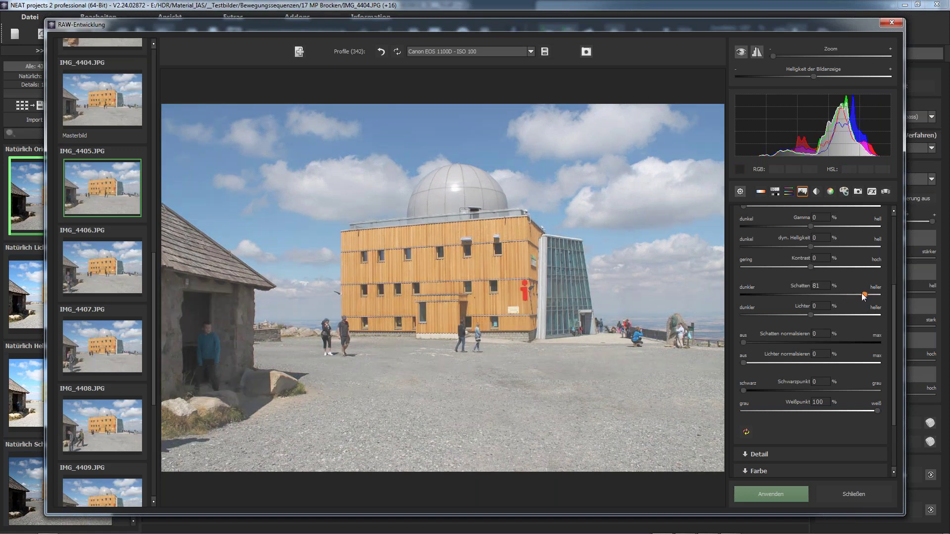
scroll(859, 292, down, 5)
click(739, 492)
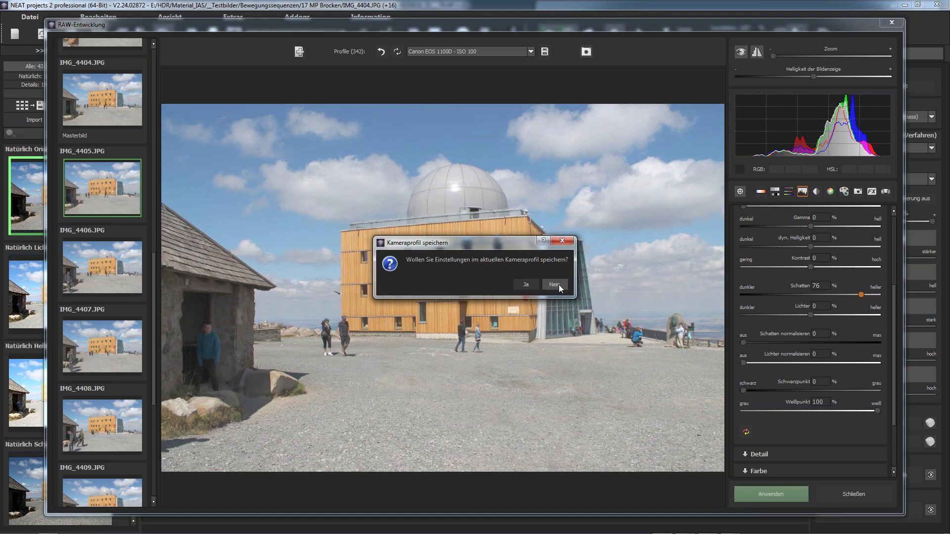
click(555, 284)
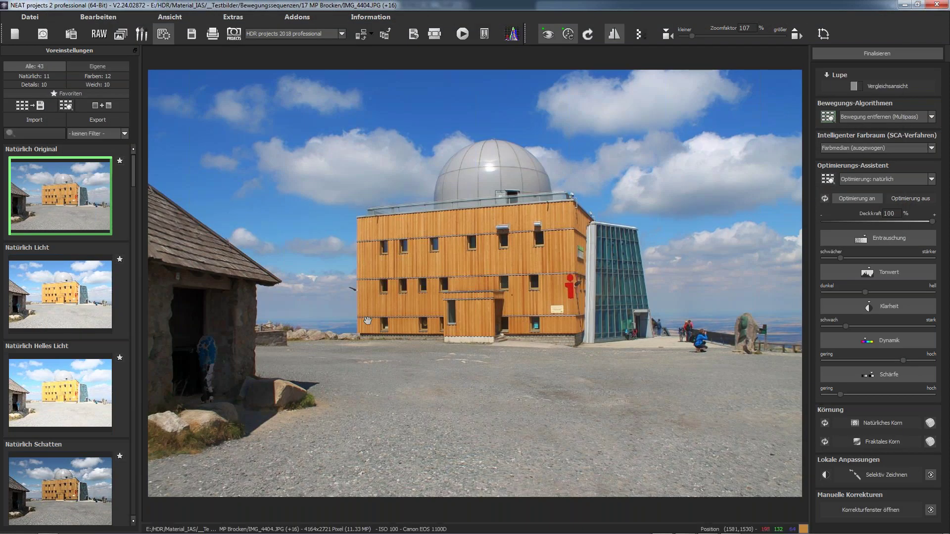
- Compare the Natürlich Original, Natürlich Licht and Natürlich Helles Licht presets, and apply Natürlich Licht
click(34, 331)
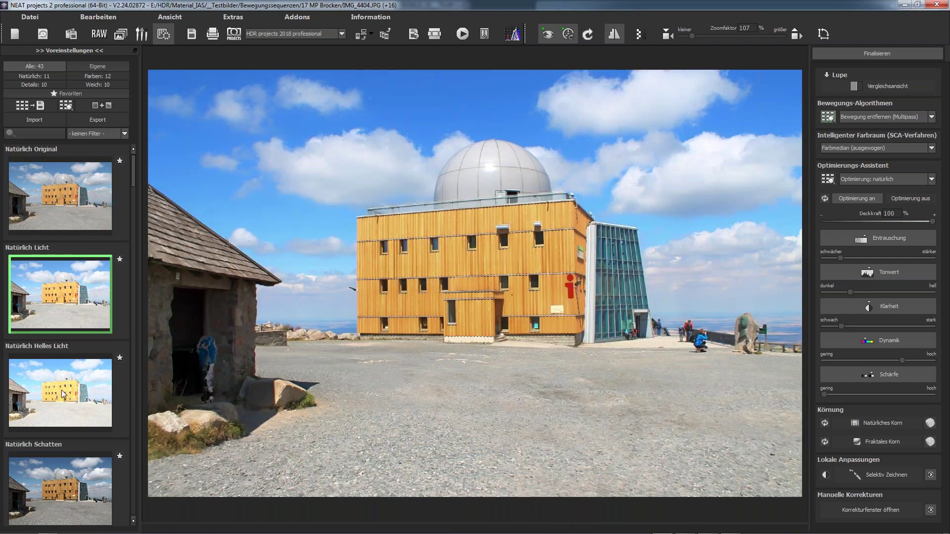
click(81, 370)
click(69, 309)
click(46, 201)
click(68, 295)
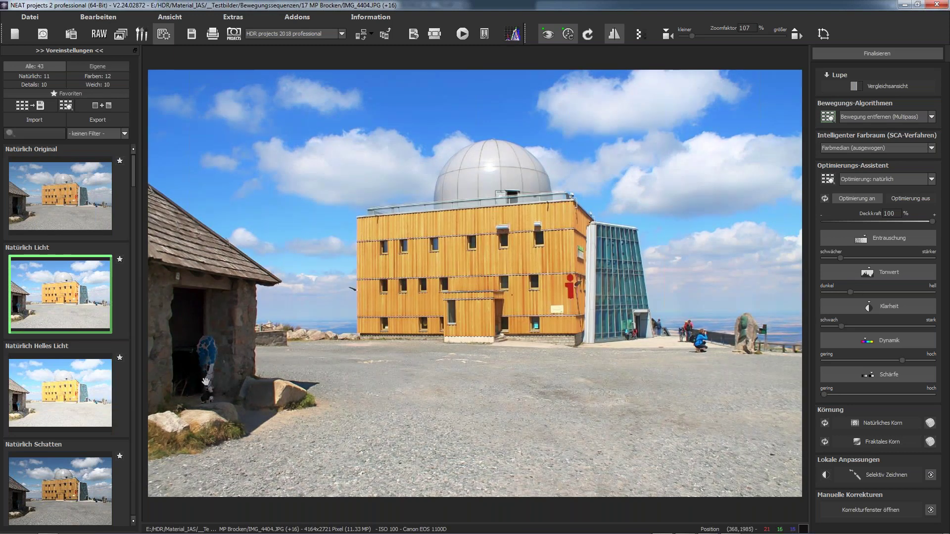
- Examine the figure's remnants at the stone hut's doorway up close, and review the frames in the image sequence player
scroll(206, 381, up, 5)
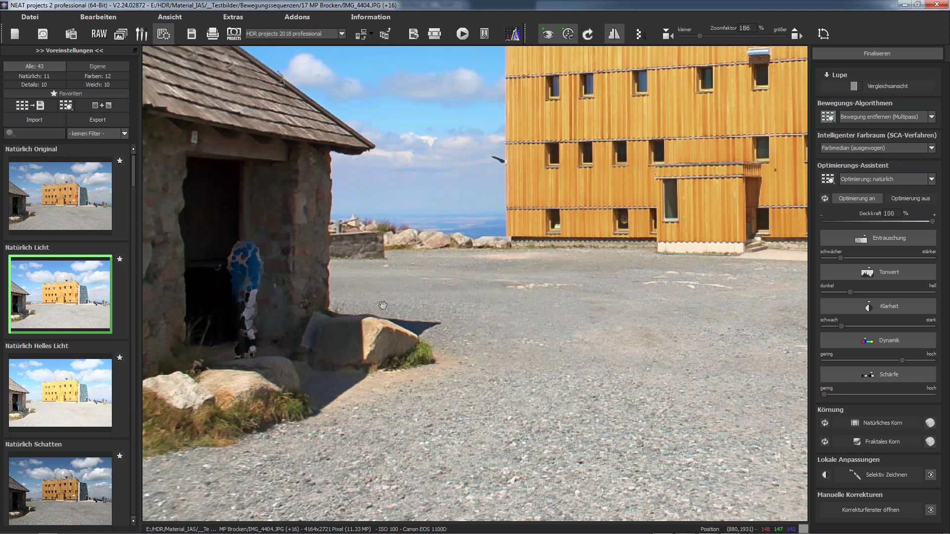
scroll(382, 305, up, 4)
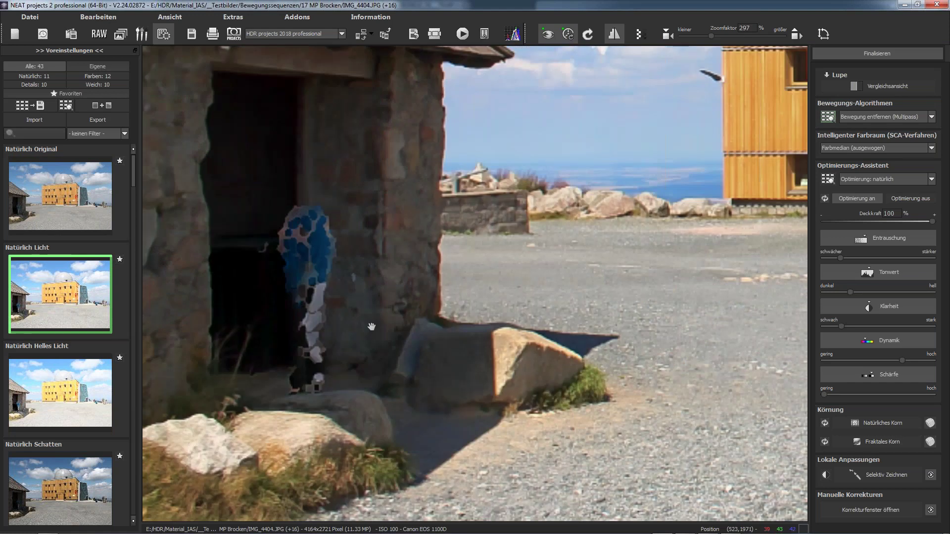
click(463, 34)
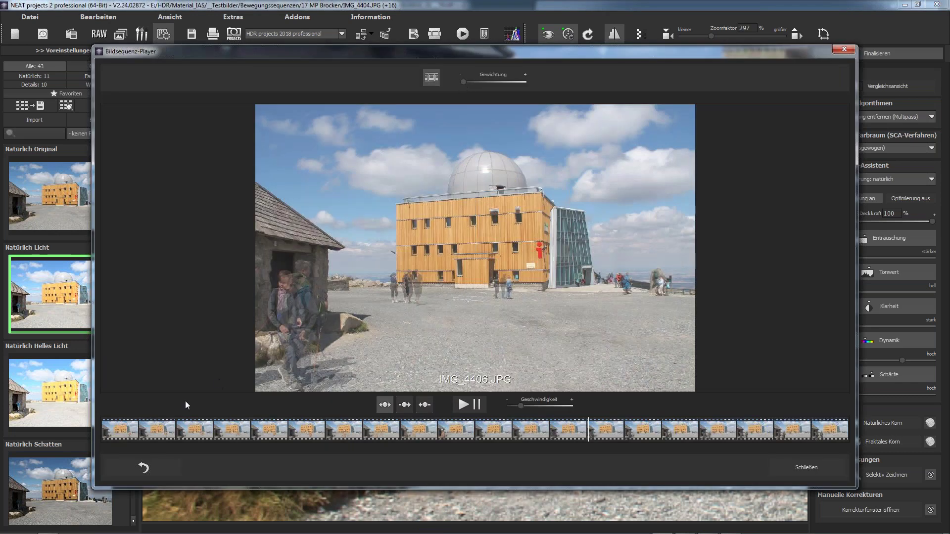
drag(124, 429, 431, 430)
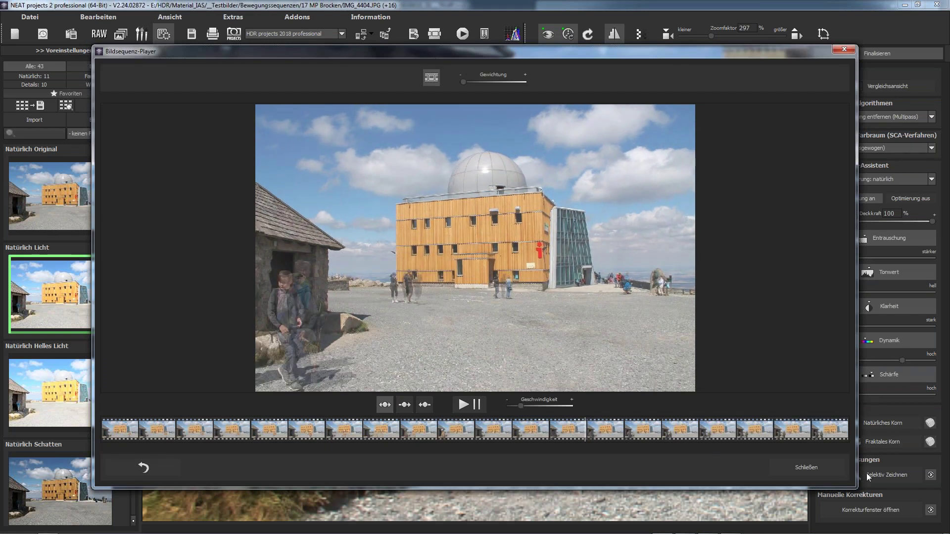
click(799, 470)
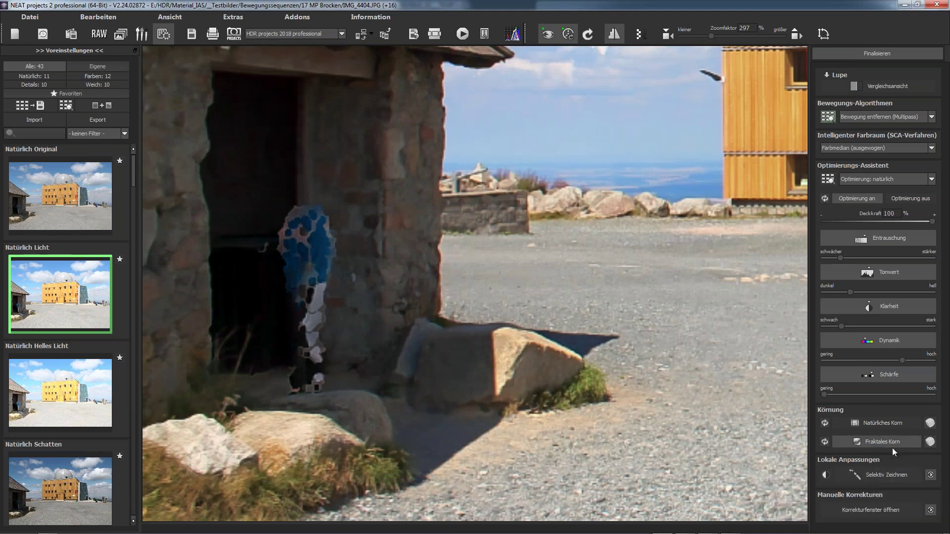
- Open the manual sensor error correction and place a correction area over the upper part of the blue figure at the hut doorway
click(861, 514)
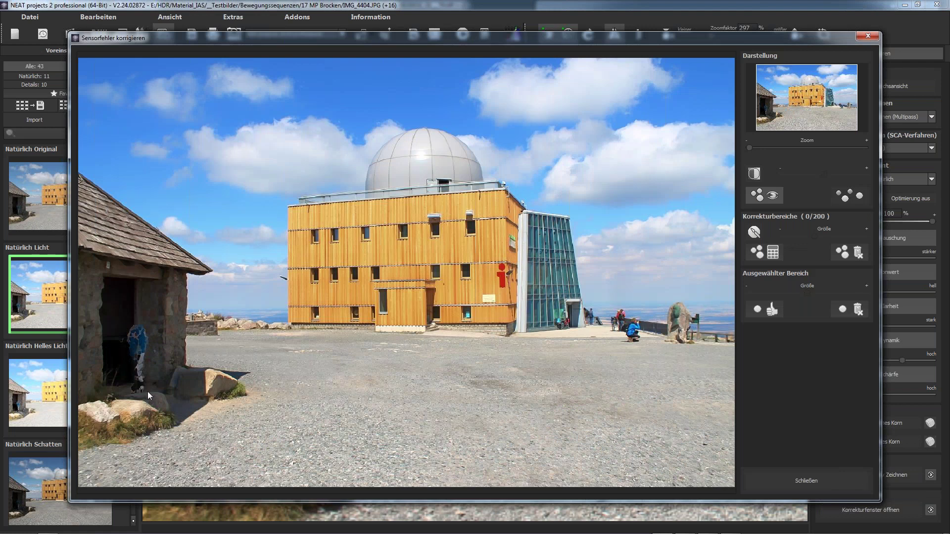
scroll(147, 390, up, 1)
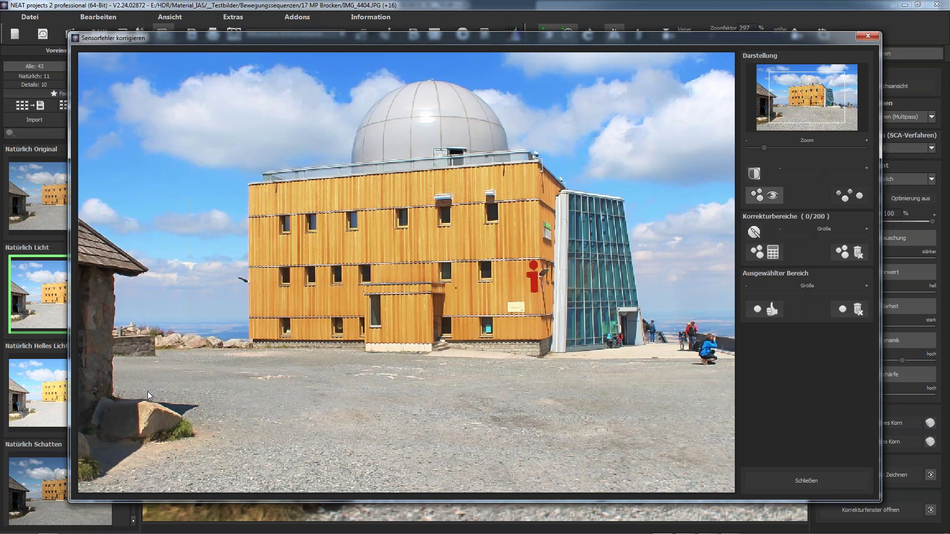
scroll(147, 390, up, 3)
scroll(233, 238, up, 3)
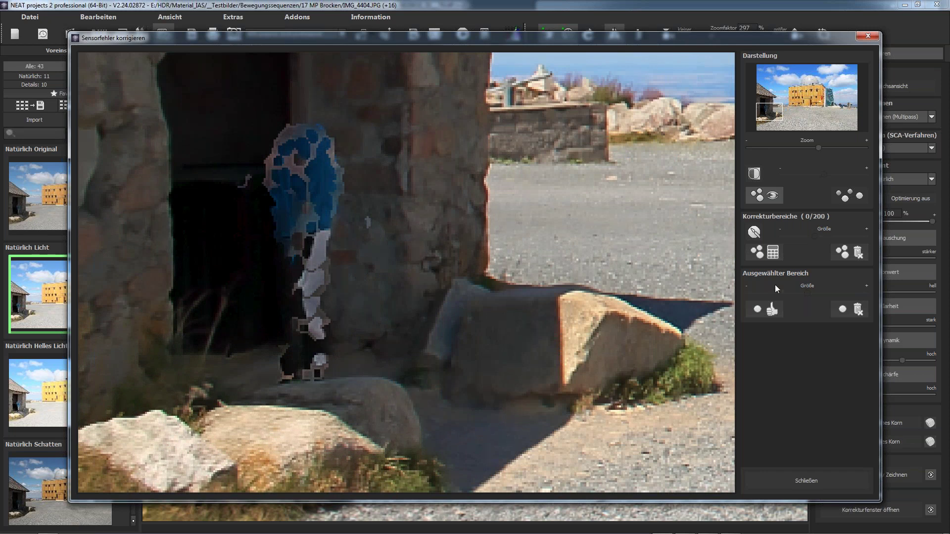
click(754, 231)
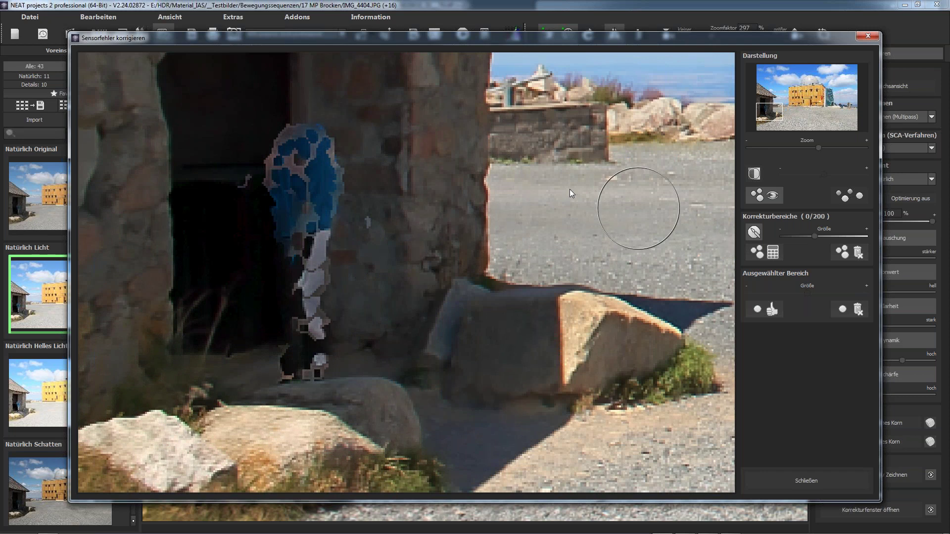
click(304, 140)
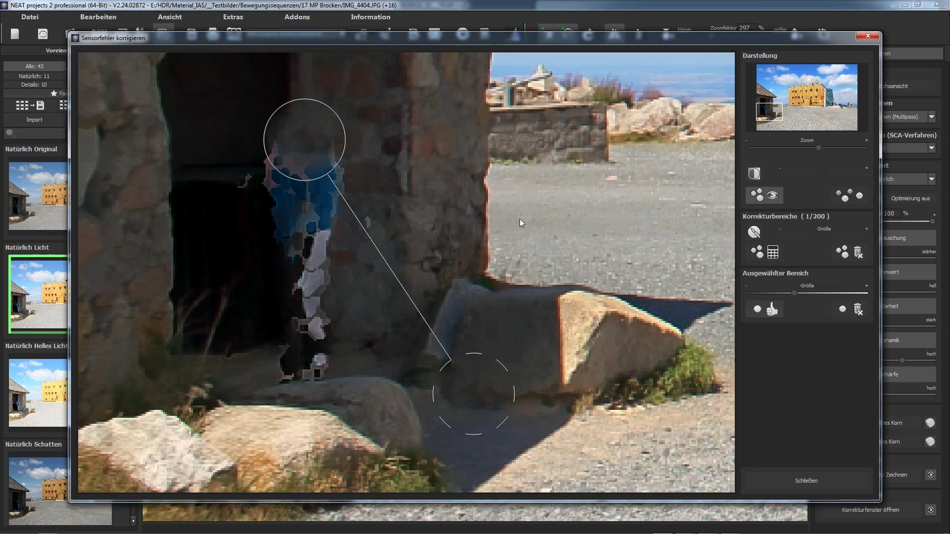
- Source the first correction area from the doorway edge above the figure, and add a larger second area over the blue torso sourced from that edge
scroll(520, 219, down, 2)
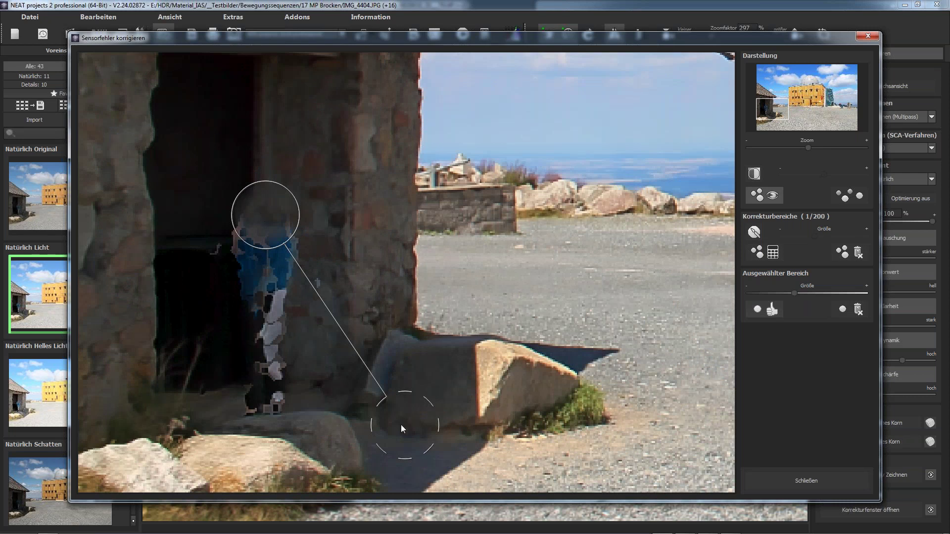
drag(405, 424, 261, 148)
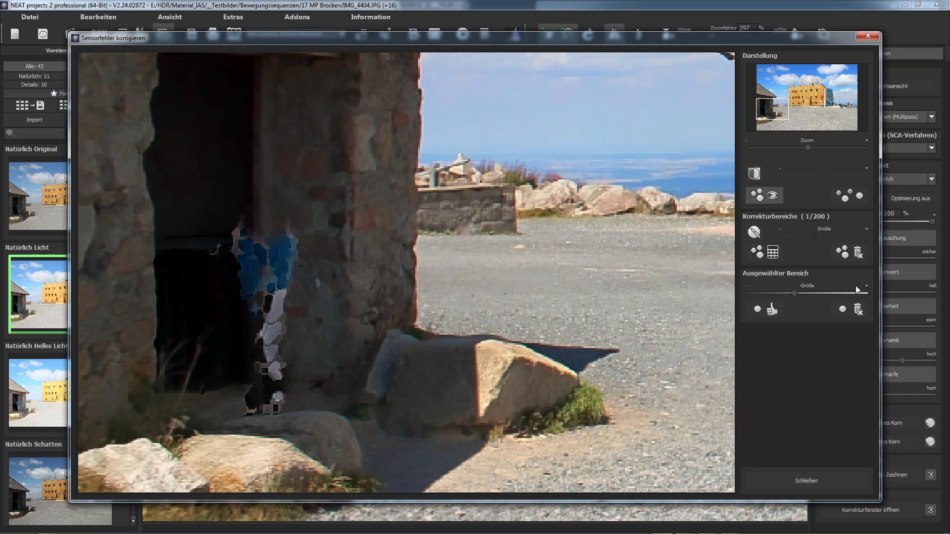
click(754, 232)
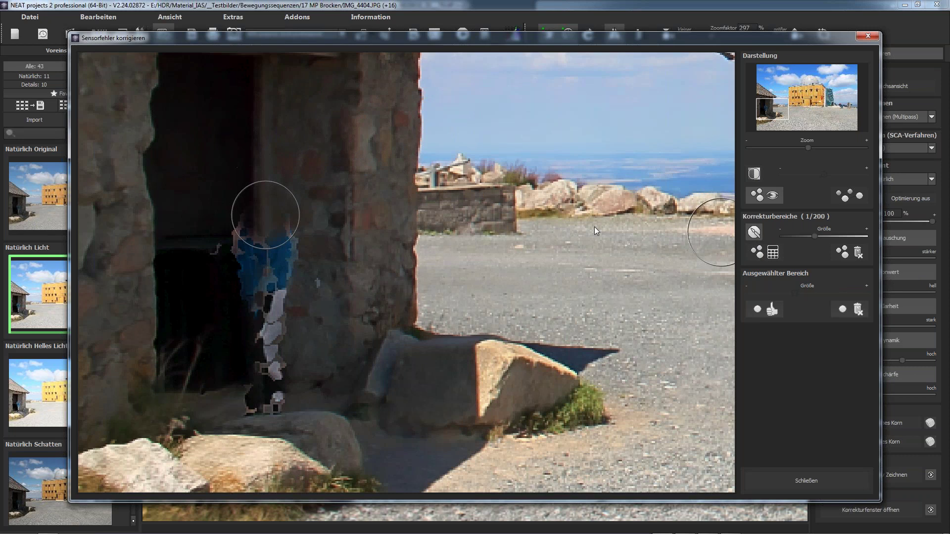
scroll(263, 240, up, 2)
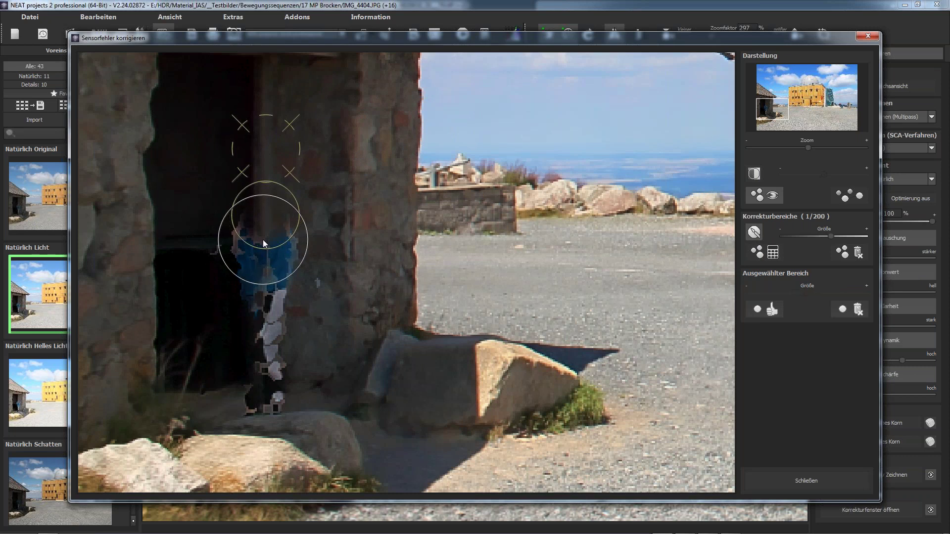
click(263, 240)
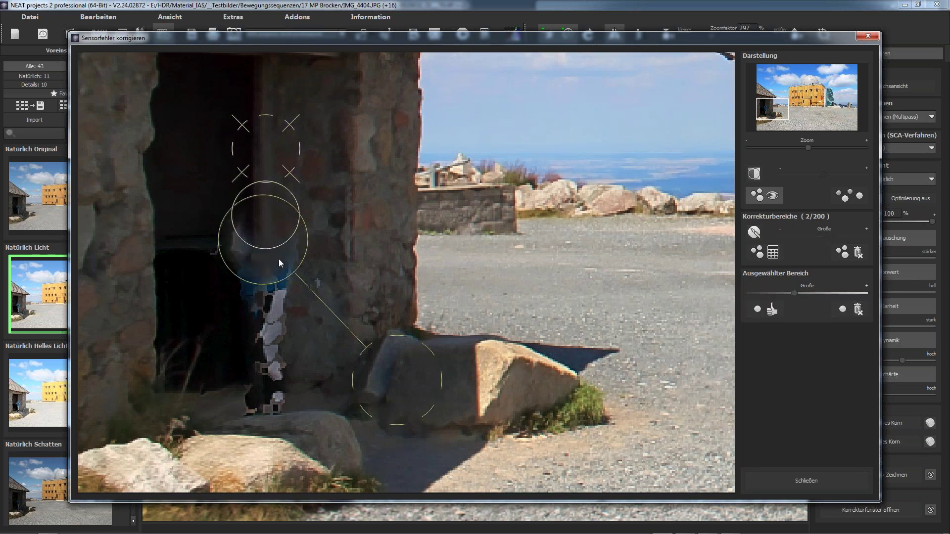
drag(417, 383, 289, 133)
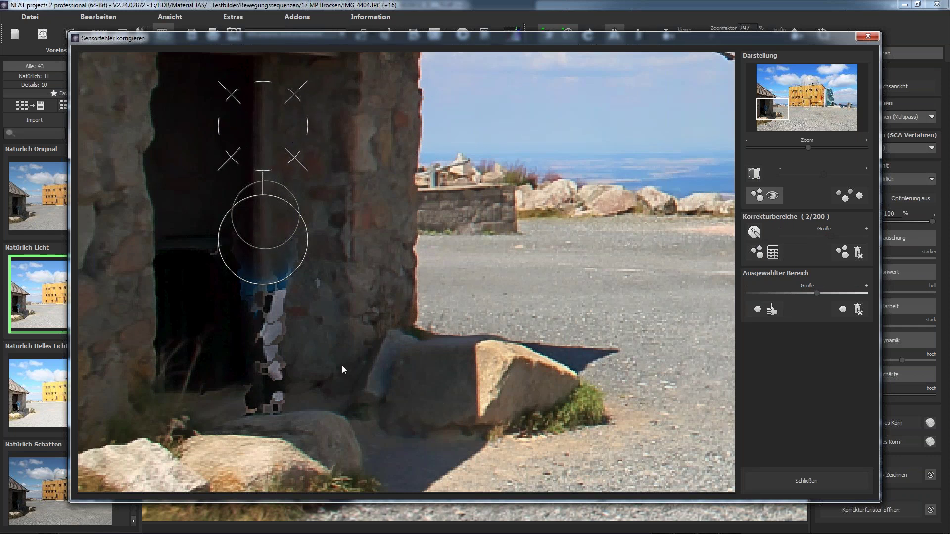
- Place third and fourth correction areas down the figure's legs, both sourced from the clean doorway edge above the figure
click(269, 290)
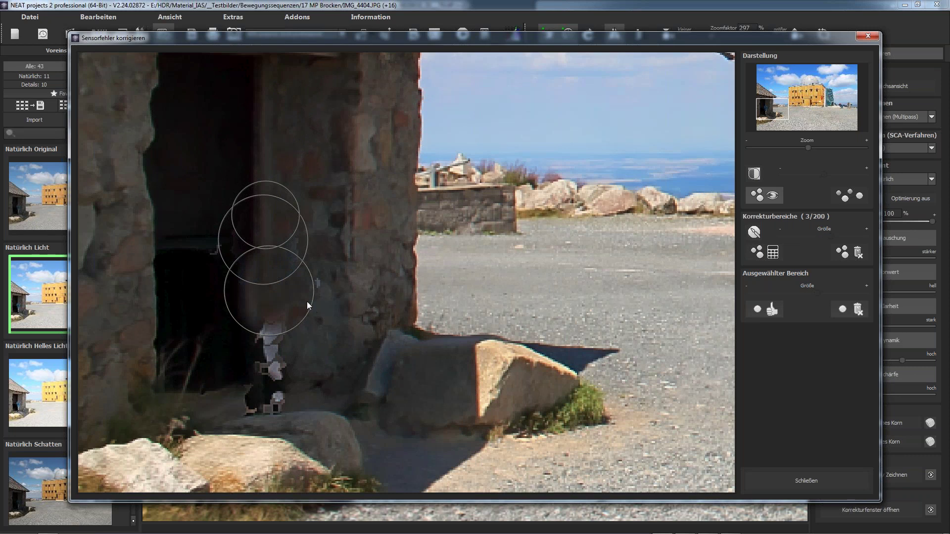
mouse_move(290, 307)
mouse_down()
mouse_move(295, 138)
mouse_move(285, 129)
mouse_up()
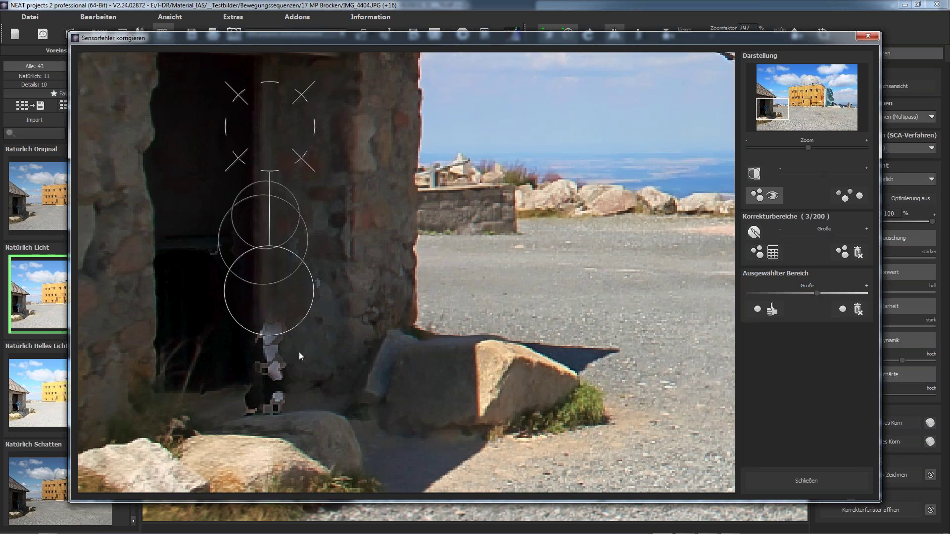
click(283, 352)
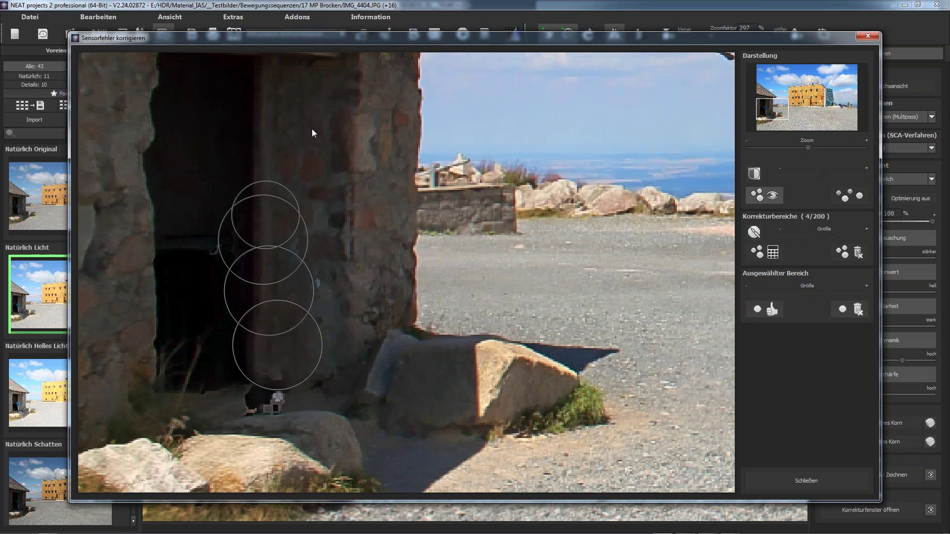
click(267, 350)
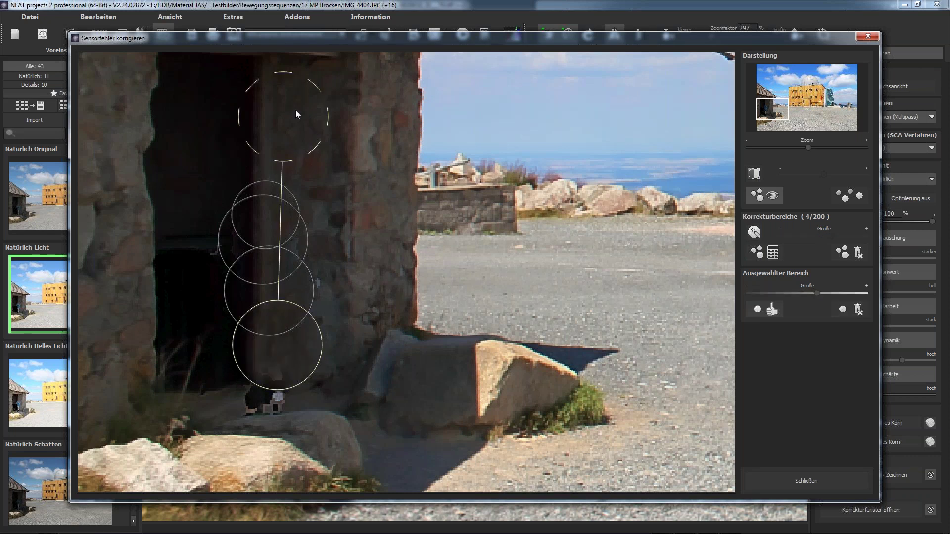
mouse_move(296, 113)
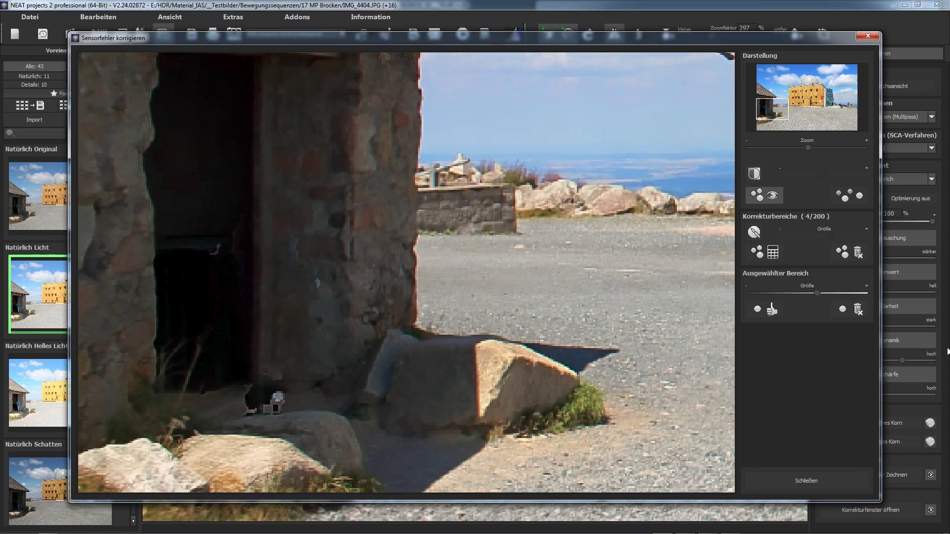
- Cover the figure's feet with a smaller fifth correction area sourced from the boulder's shaded face, and close the sensor error correction
click(289, 383)
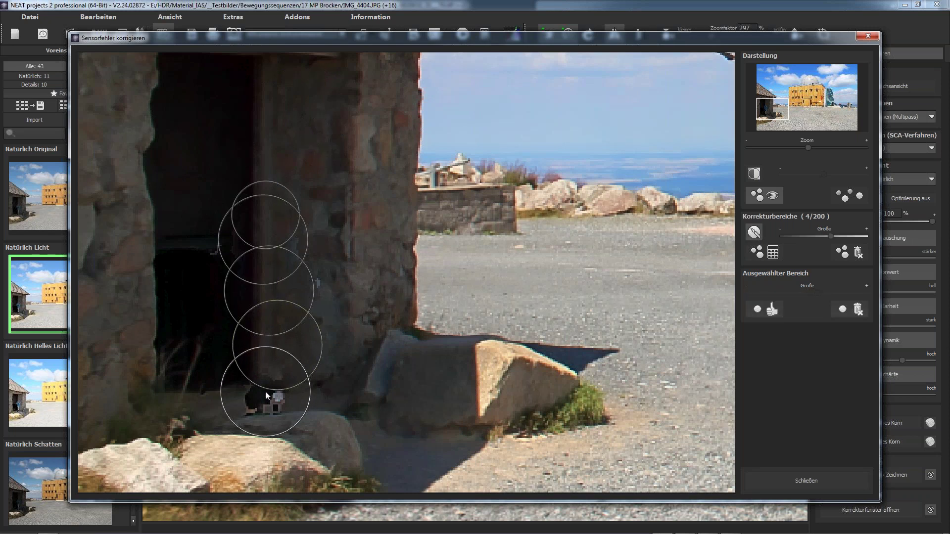
scroll(265, 394, down, 3)
scroll(265, 396, up, 3)
scroll(265, 396, up, 2)
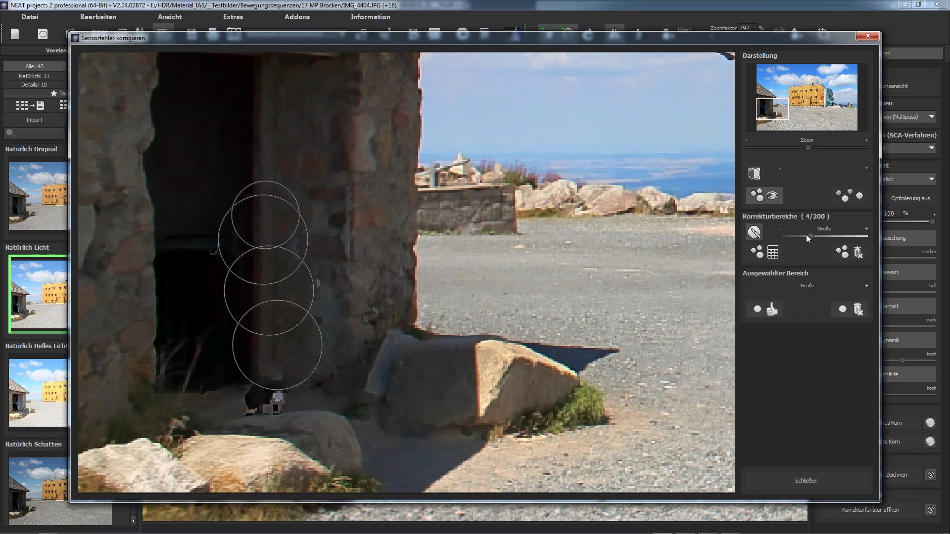
scroll(266, 401, up, 2)
click(265, 401)
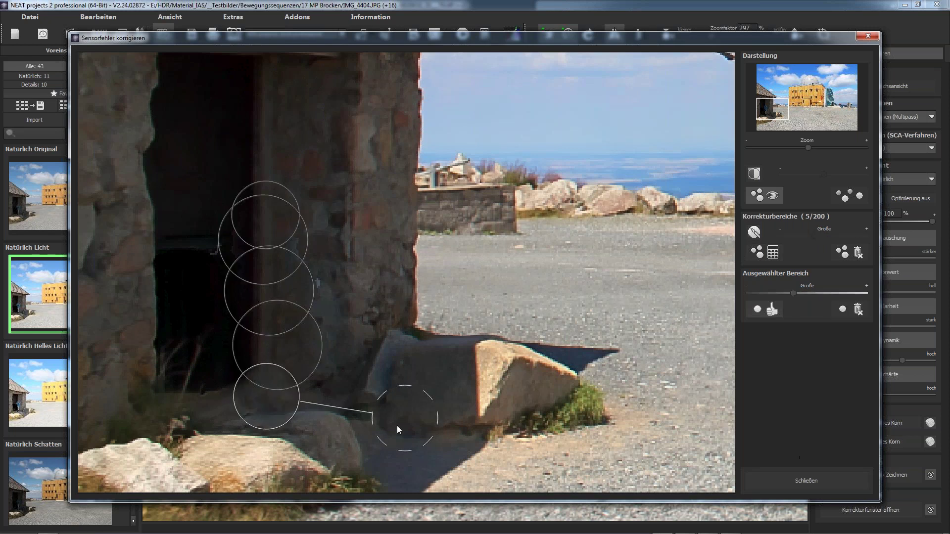
mouse_move(390, 422)
mouse_down()
mouse_move(274, 364)
mouse_move(274, 152)
mouse_up()
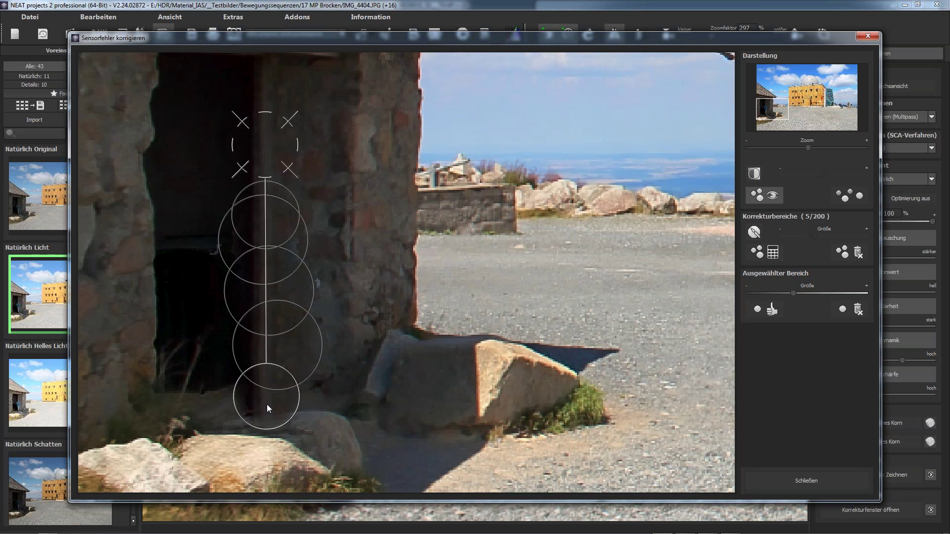
scroll(266, 405, down, 4)
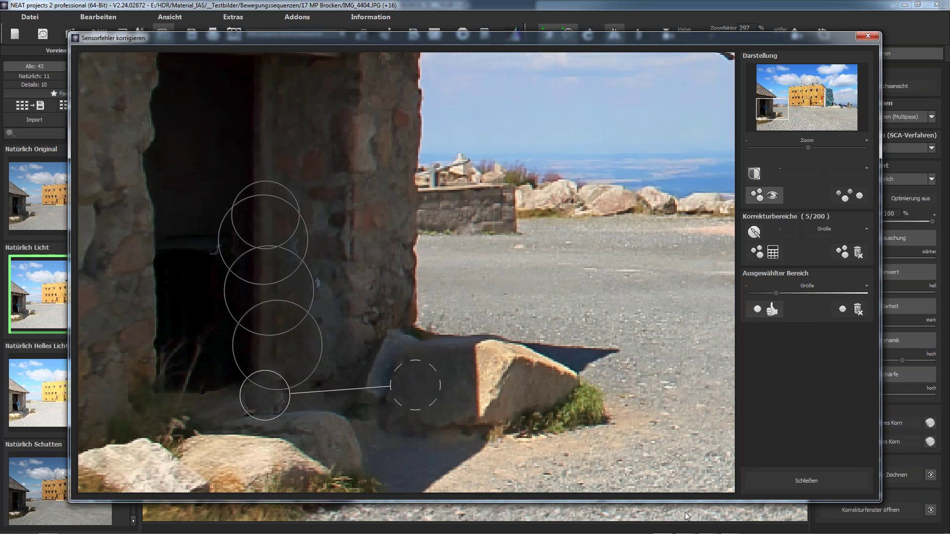
click(788, 485)
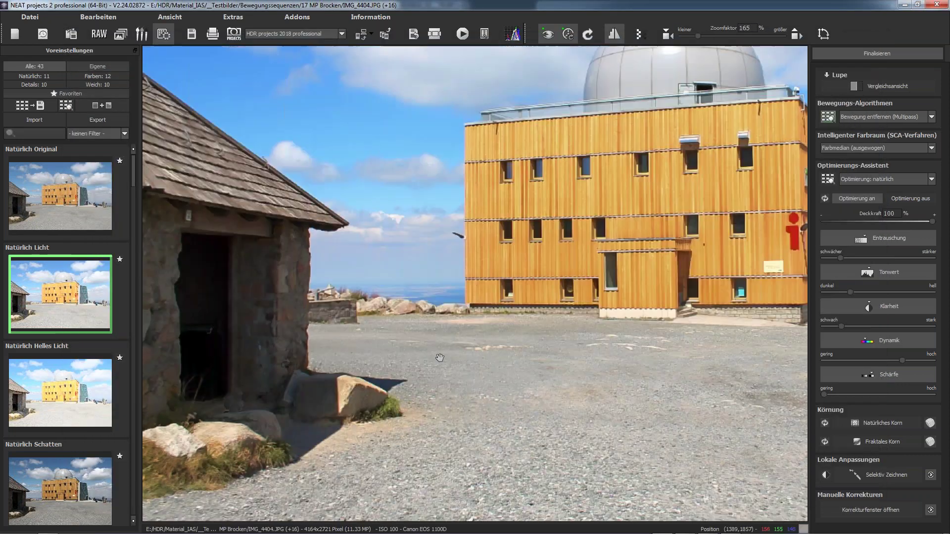
- Try to retouch the crouching person in blue near the standing stone with a large correction area sourced from the gravel square
drag(439, 357, 440, 321)
click(797, 34)
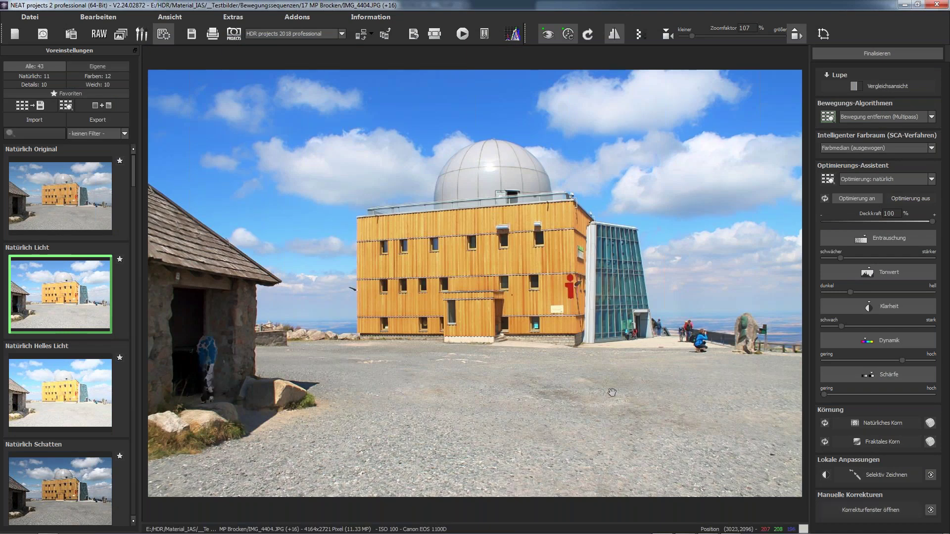
scroll(608, 393, up, 3)
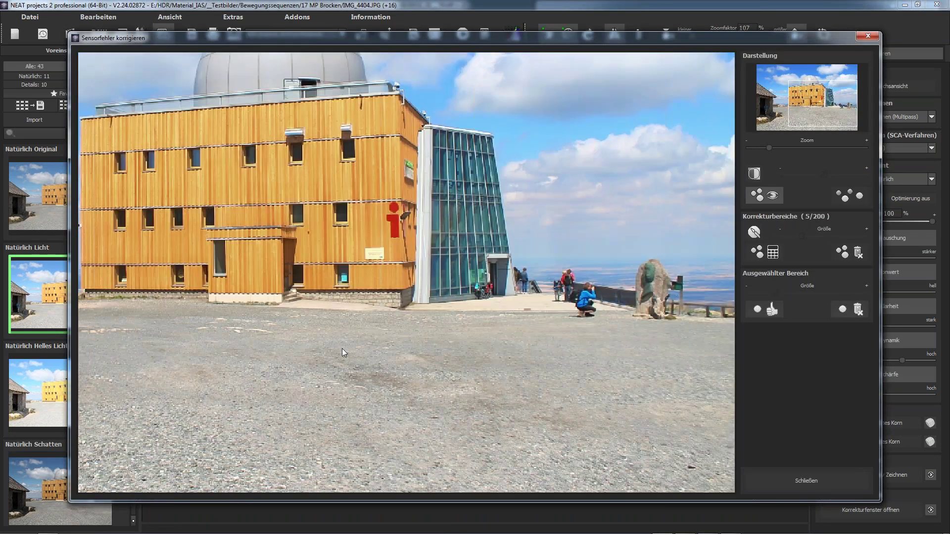
scroll(342, 348, up, 2)
drag(321, 306, 236, 301)
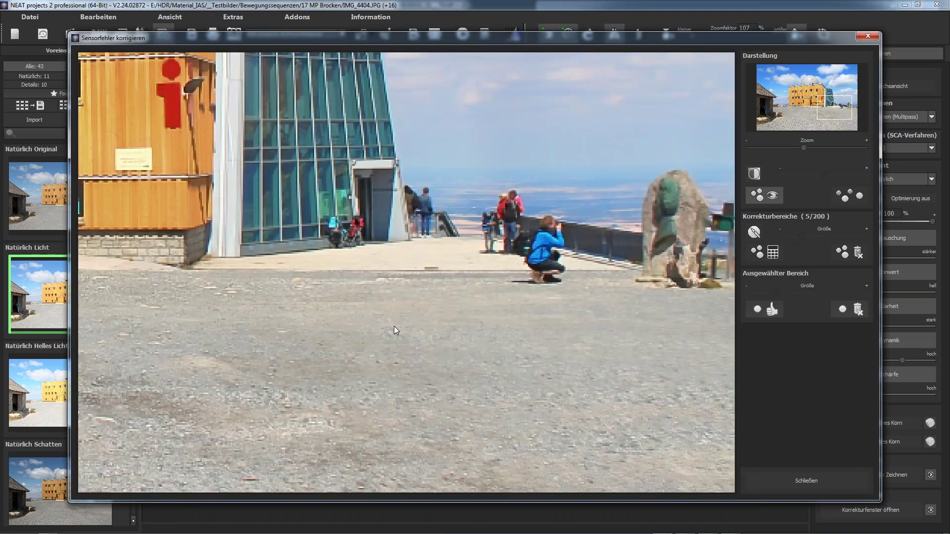
drag(394, 325, 348, 325)
scroll(348, 324, up, 1)
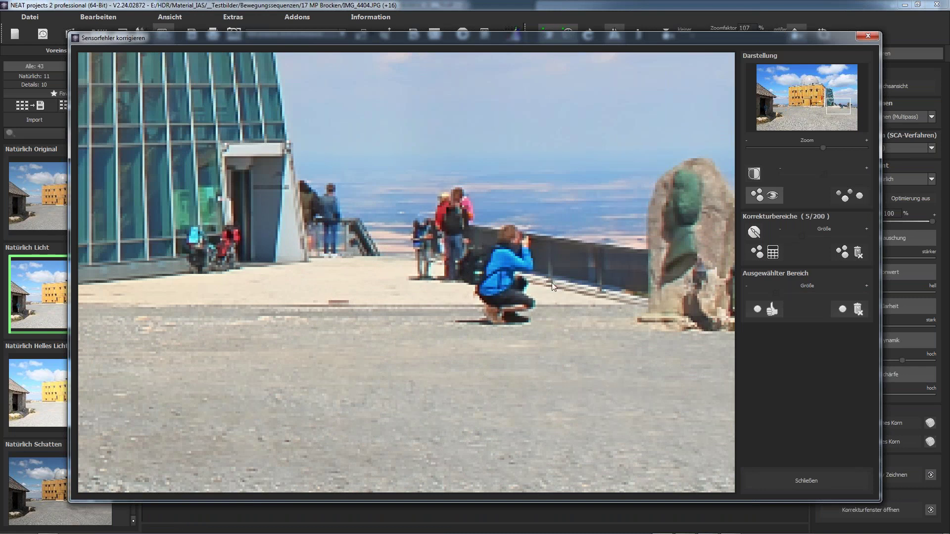
scroll(531, 280, up, 3)
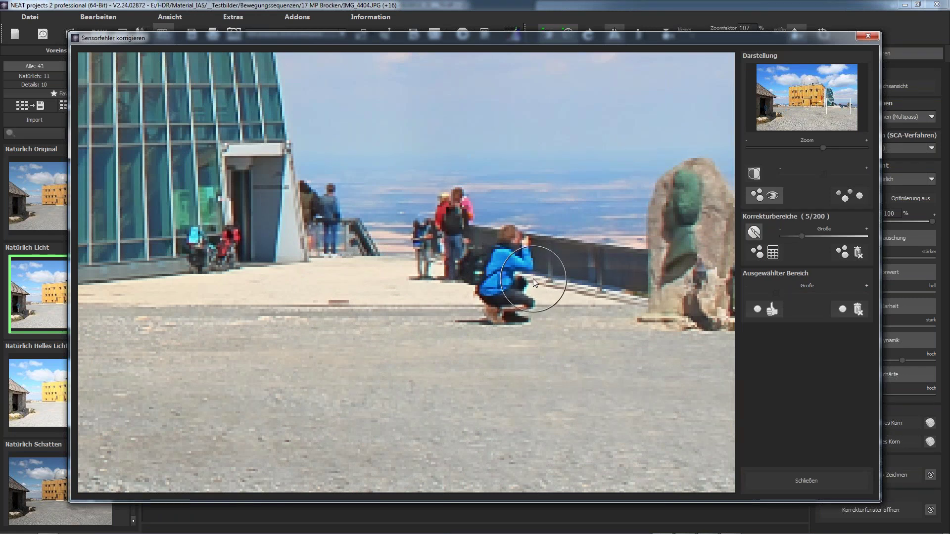
scroll(507, 274, up, 4)
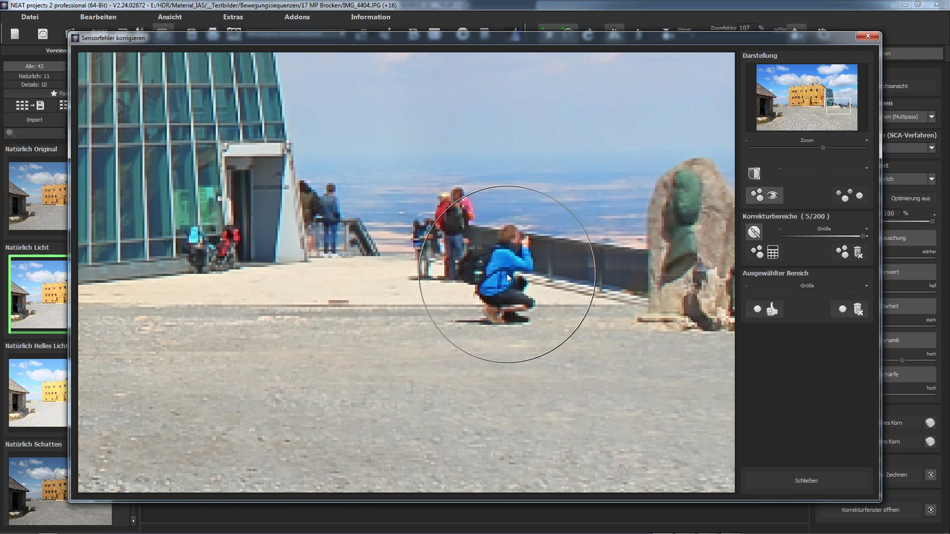
click(507, 274)
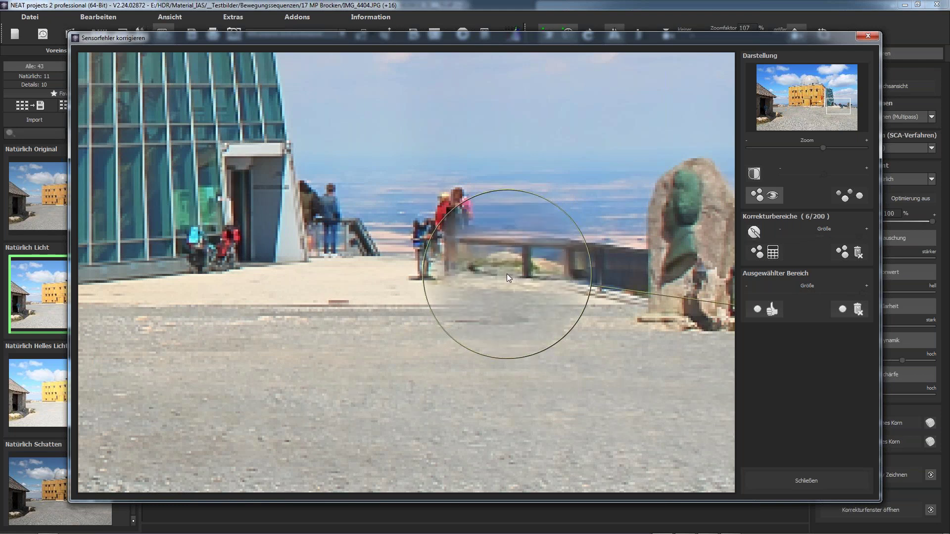
scroll(609, 443, down, 4)
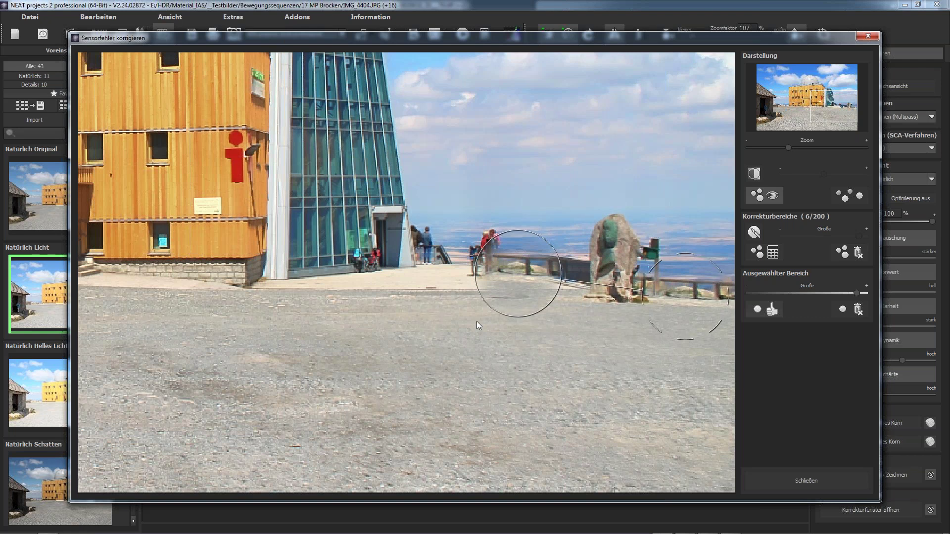
drag(636, 307, 326, 364)
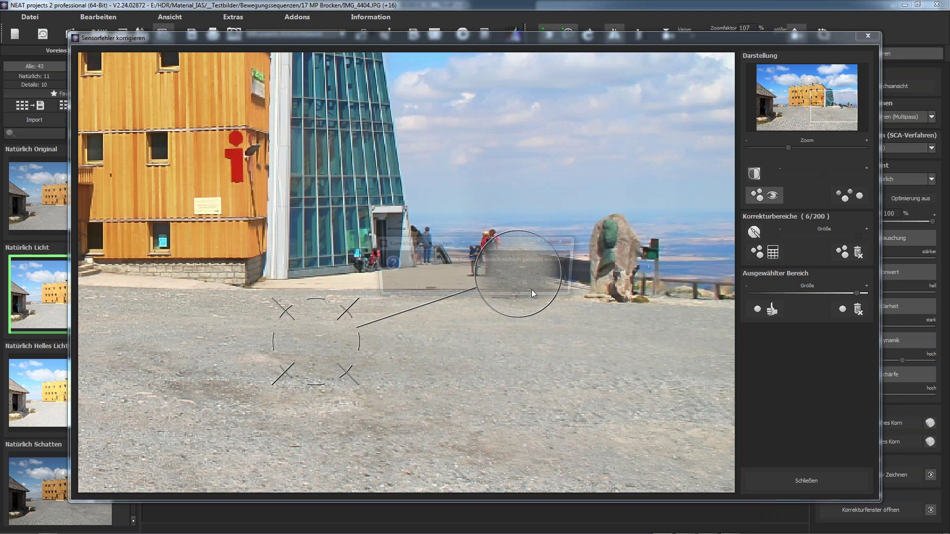
- Delete the correction area over the crouching person and close the sensor error correction
key(Delete)
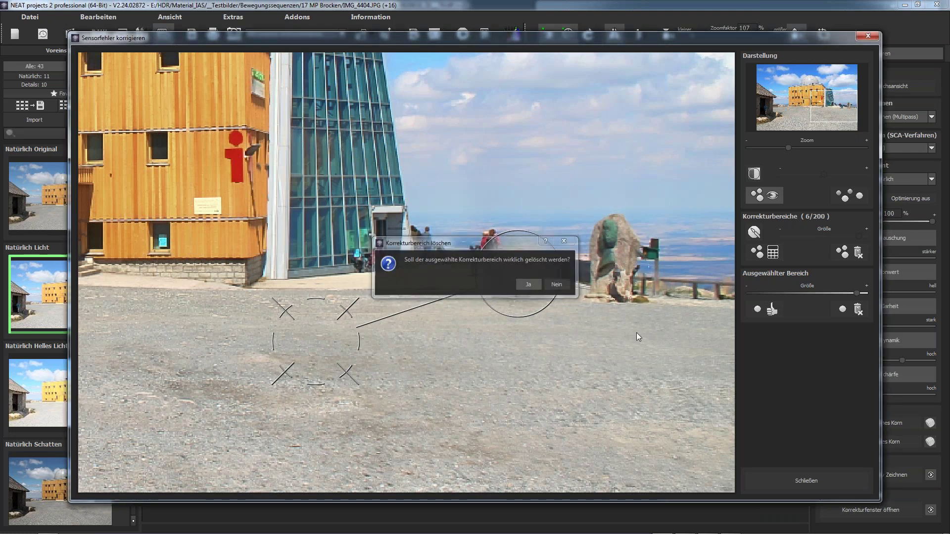
click(527, 283)
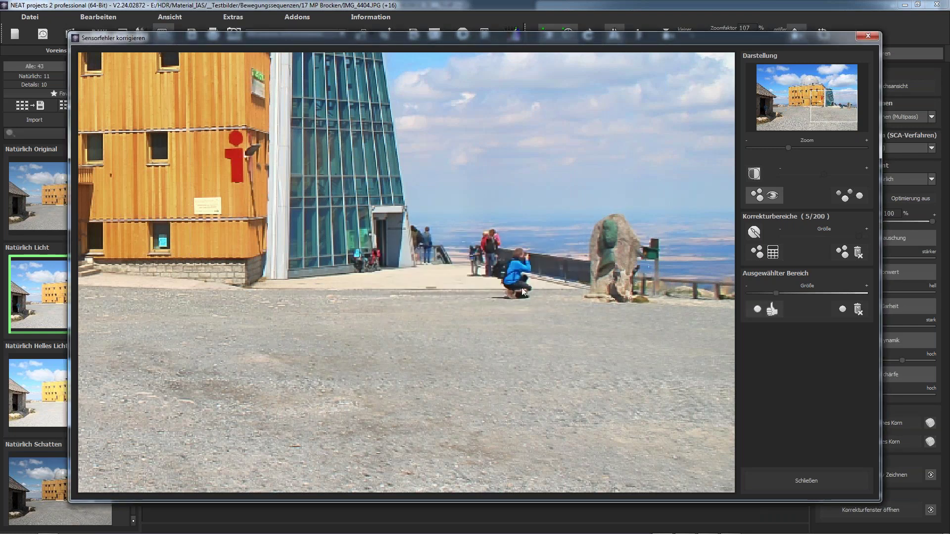
scroll(532, 304, down, 4)
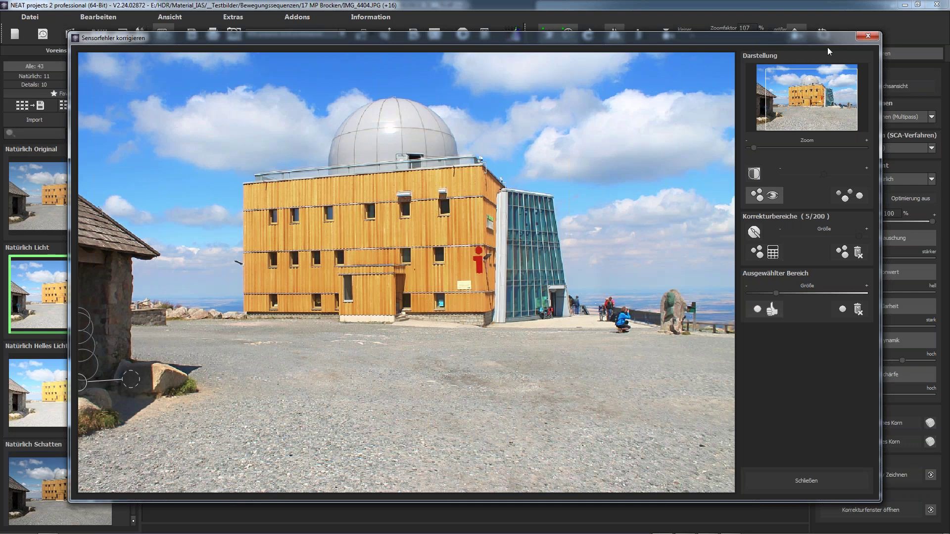
click(866, 37)
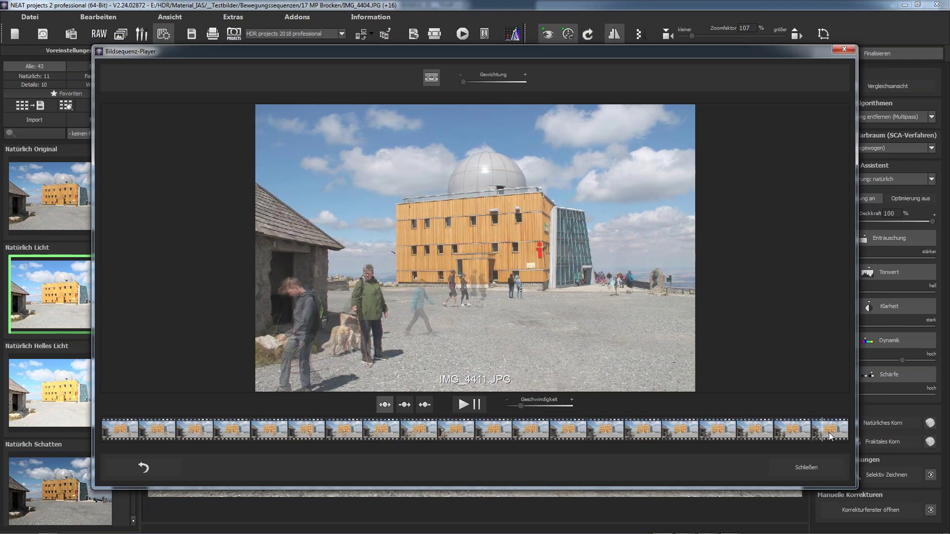
- Review how people move between the frames in the image sequence player, and close it
mouse_move(824, 435)
mouse_down()
mouse_move(551, 412)
mouse_move(560, 412)
mouse_up()
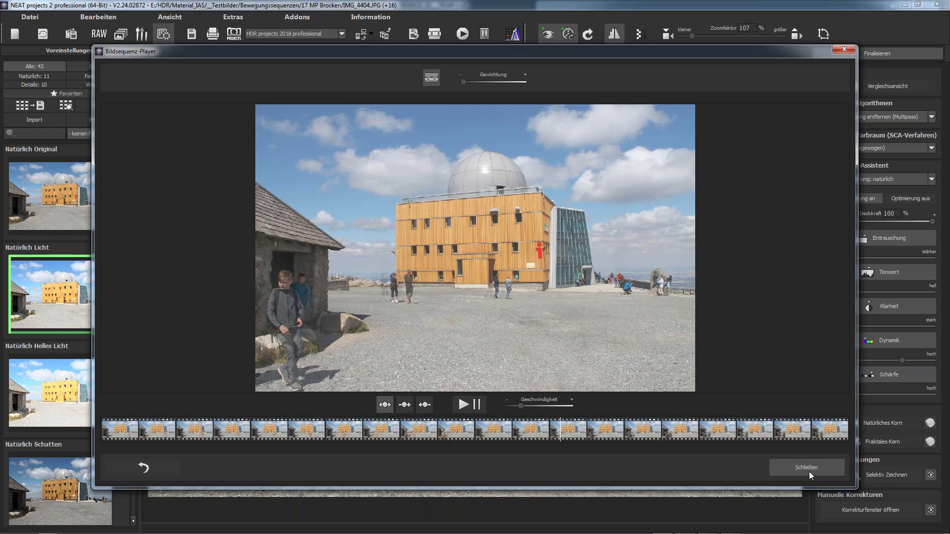
key(Escape)
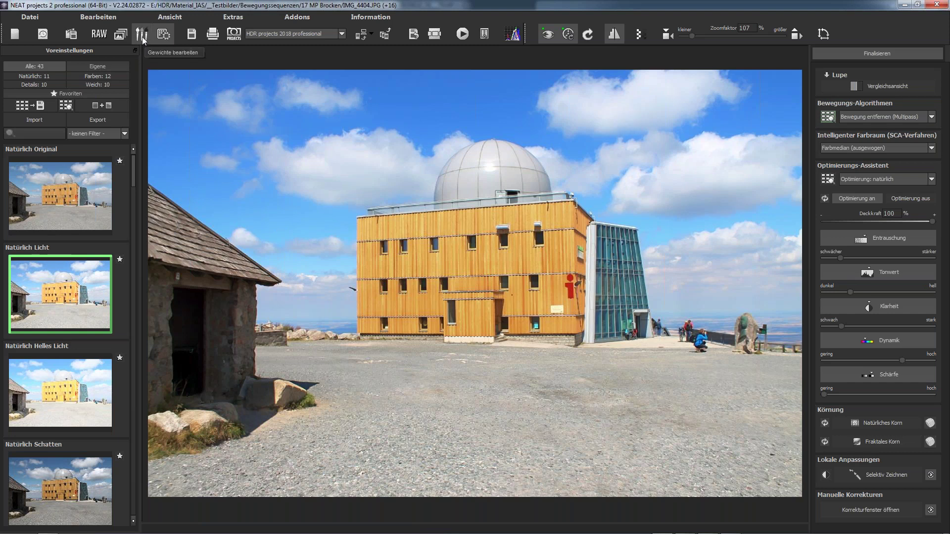
- Open weight editing for the image sequence, set HDR / Gewichte to 0 %, and select the master frame IMG_4404.JPG
click(121, 34)
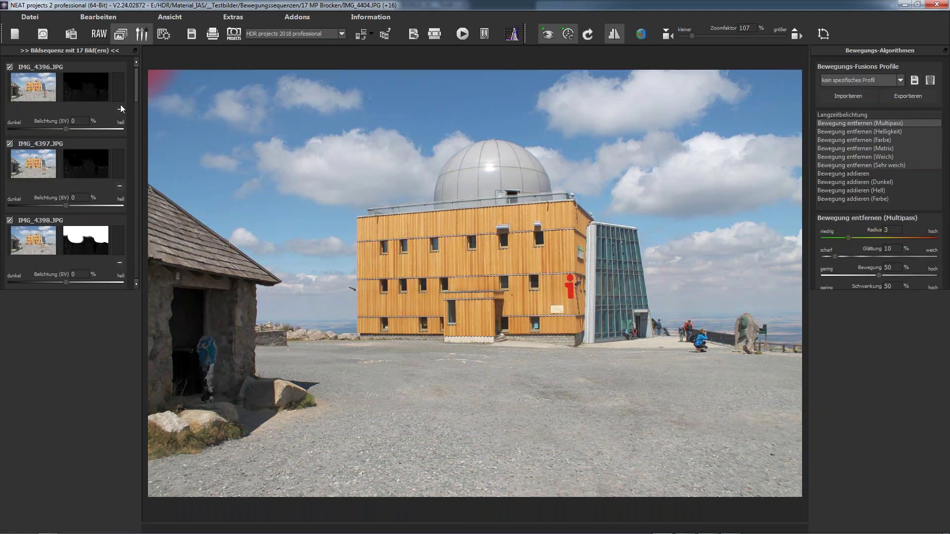
click(670, 58)
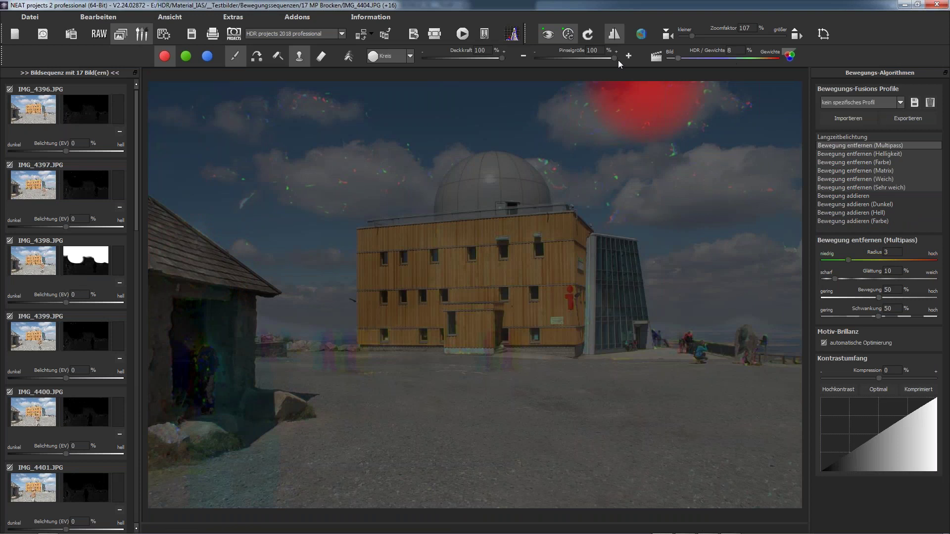
click(26, 337)
scroll(36, 403, down, 2)
click(37, 423)
scroll(23, 428, down, 2)
click(23, 428)
scroll(22, 428, down, 2)
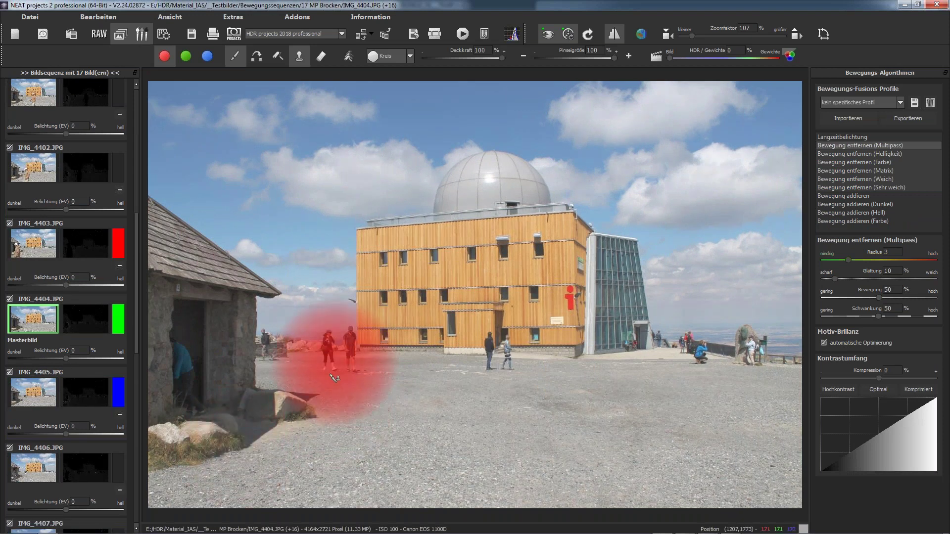
- Paint the two people standing beside the hut into the green weight mask of master frame IMG_4404.JPG with a brush size of 45 %
click(165, 359)
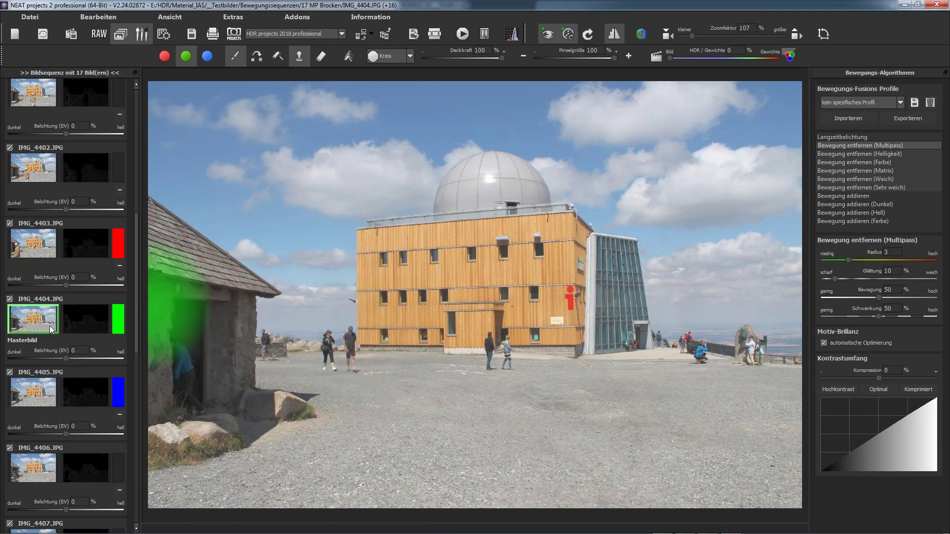
mouse_move(87, 250)
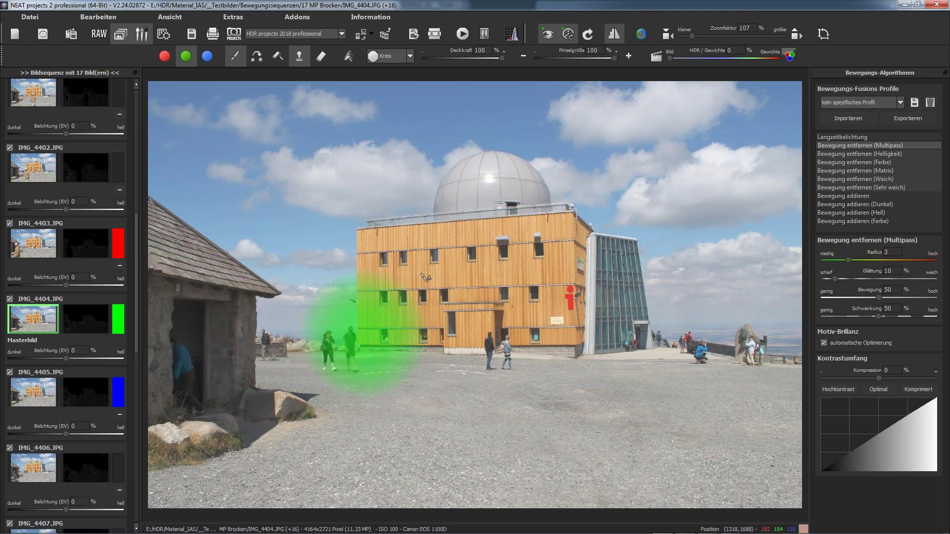
scroll(456, 191, down, 5)
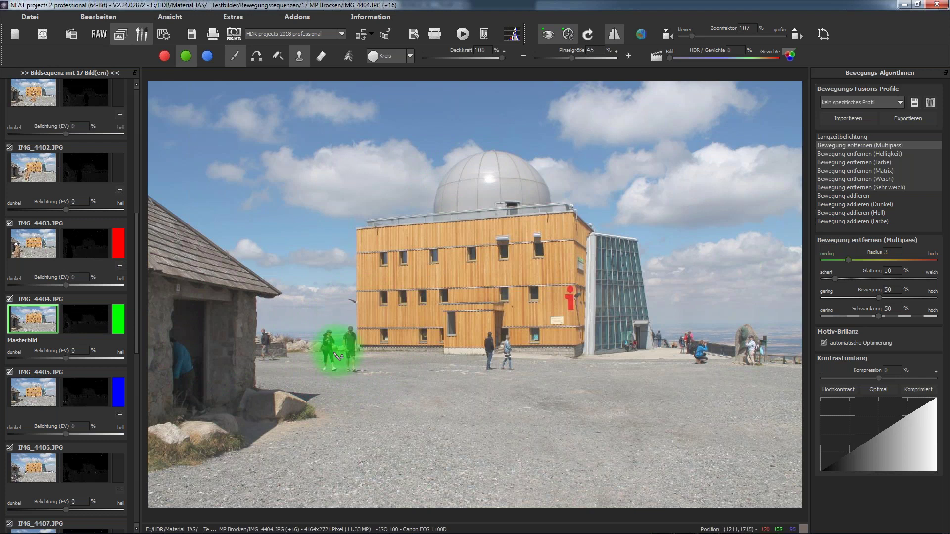
mouse_move(343, 354)
mouse_down()
mouse_move(349, 365)
mouse_move(370, 340)
mouse_move(352, 350)
mouse_up()
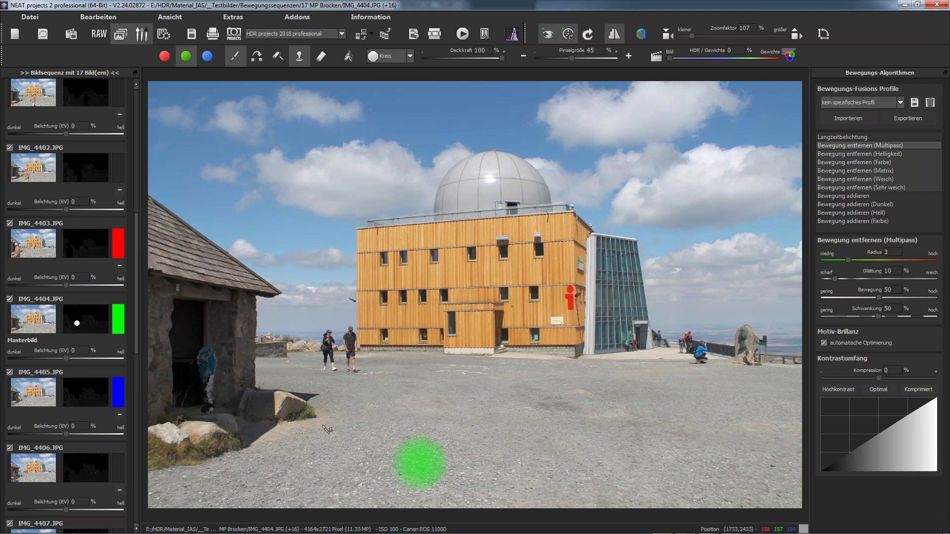
- Assign blue to frame IMG_4412.JPG, paint the couple walking past the building entrance into its weight mask, and return to post-processing
mouse_move(38, 411)
scroll(42, 396, down, 5)
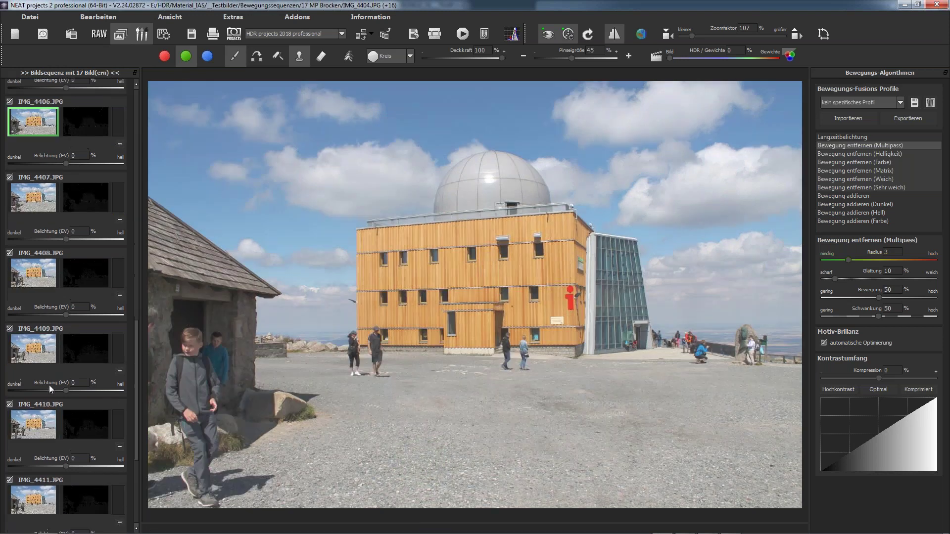
click(31, 432)
scroll(37, 367, down, 3)
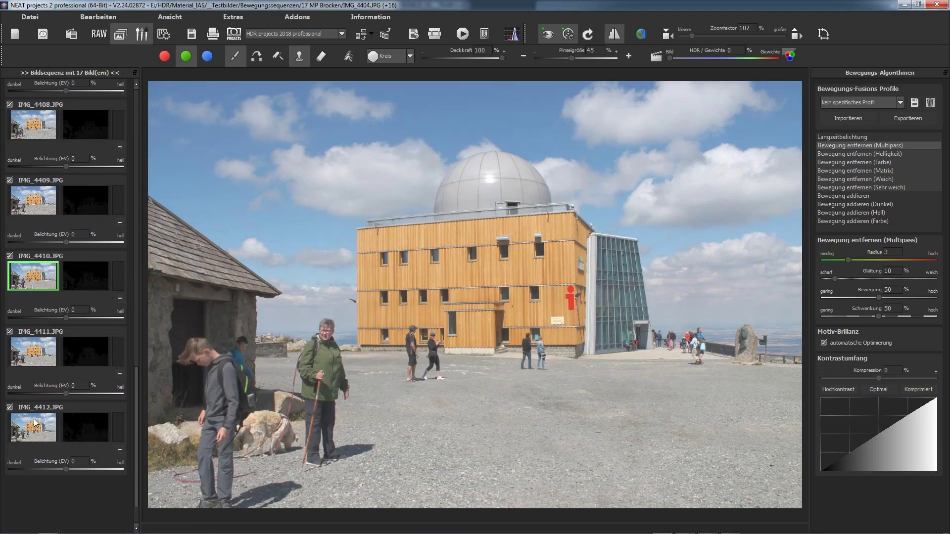
click(37, 382)
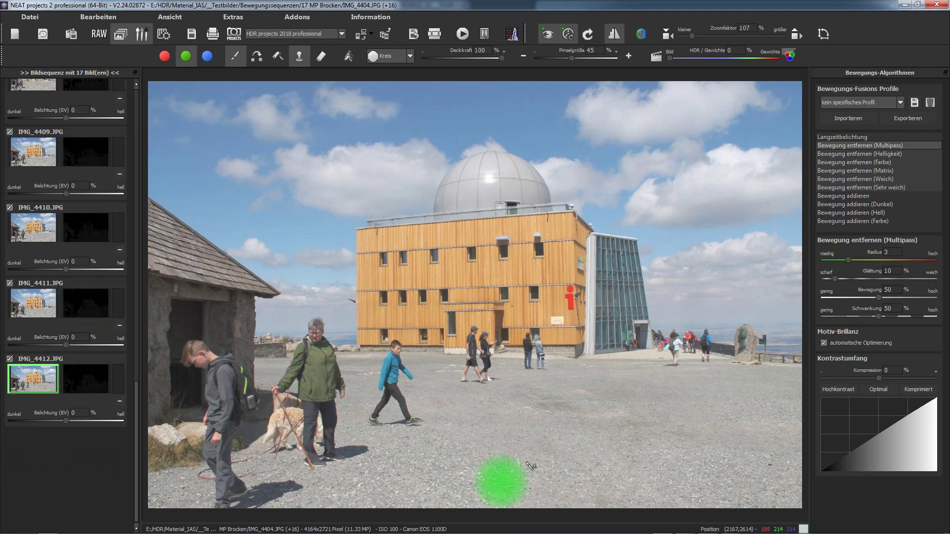
click(119, 386)
click(207, 56)
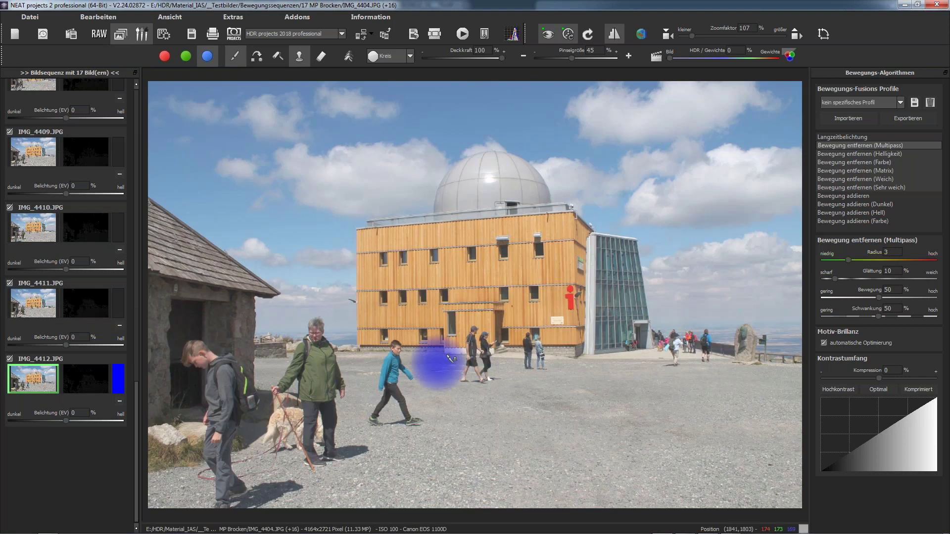
mouse_move(475, 349)
mouse_down()
mouse_move(478, 383)
mouse_move(483, 339)
mouse_up()
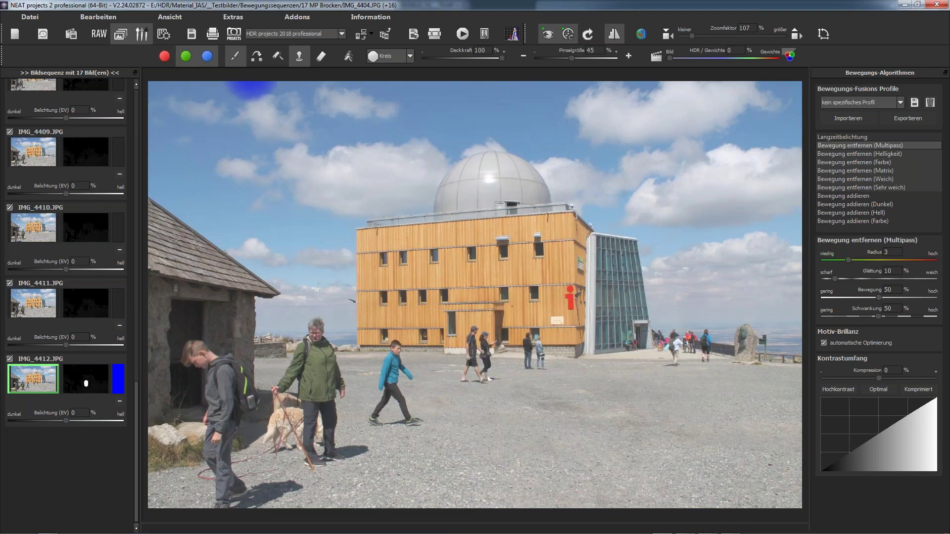
click(23, 378)
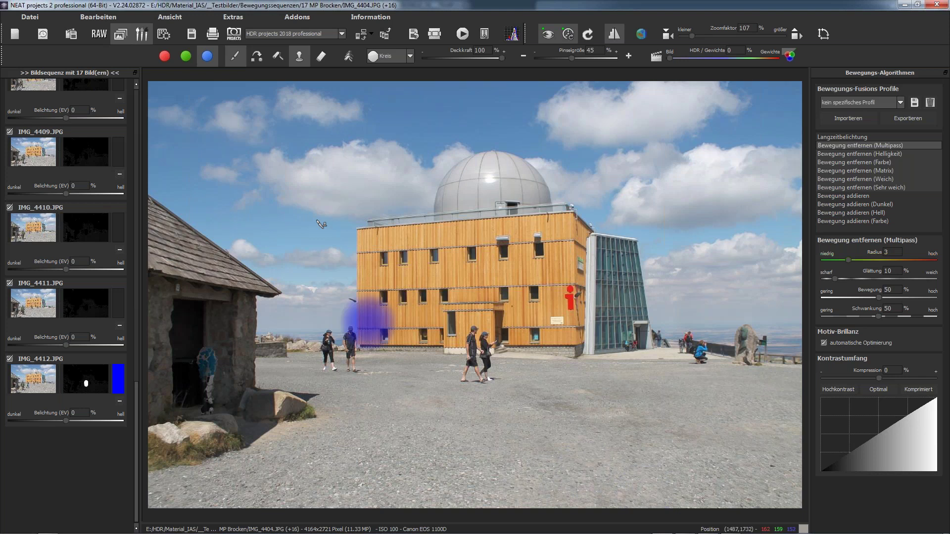
click(266, 182)
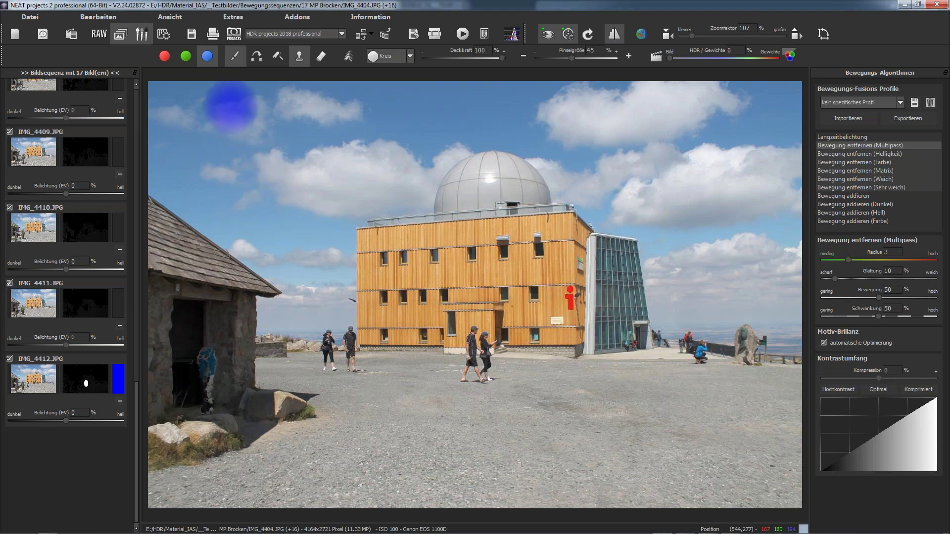
click(164, 33)
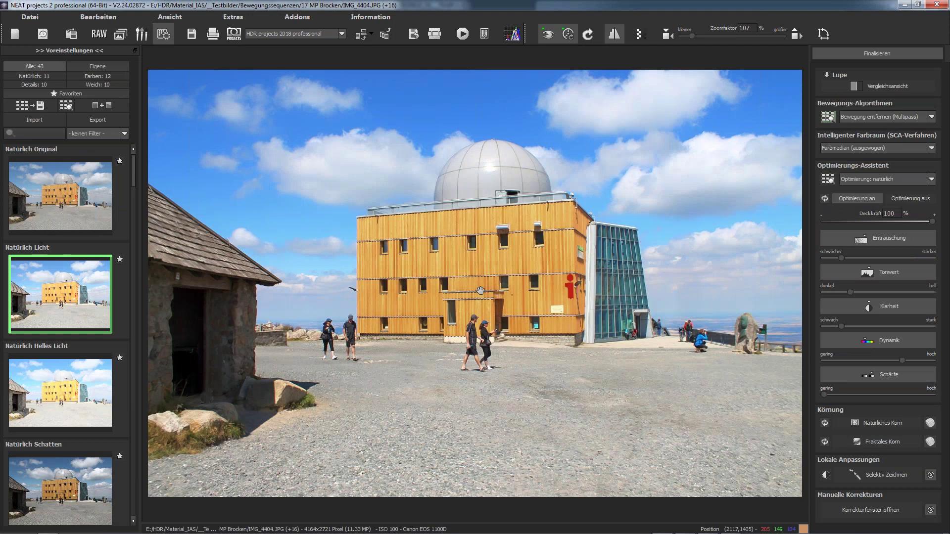
- Switch to Windows Explorer, look through the 94 Neumünster Teich folder in Bewegungssequenzen, and return to NEAT projects
mouse_move(47, 527)
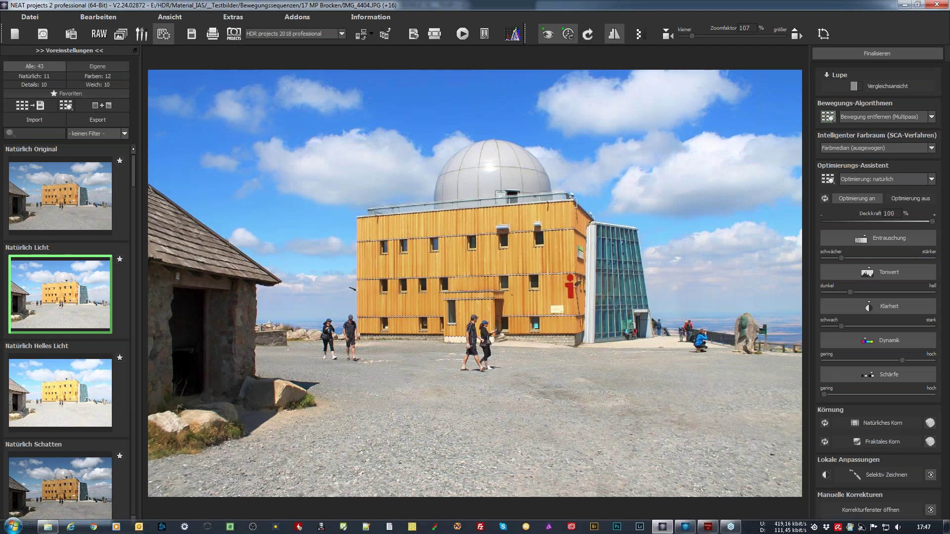
click(48, 527)
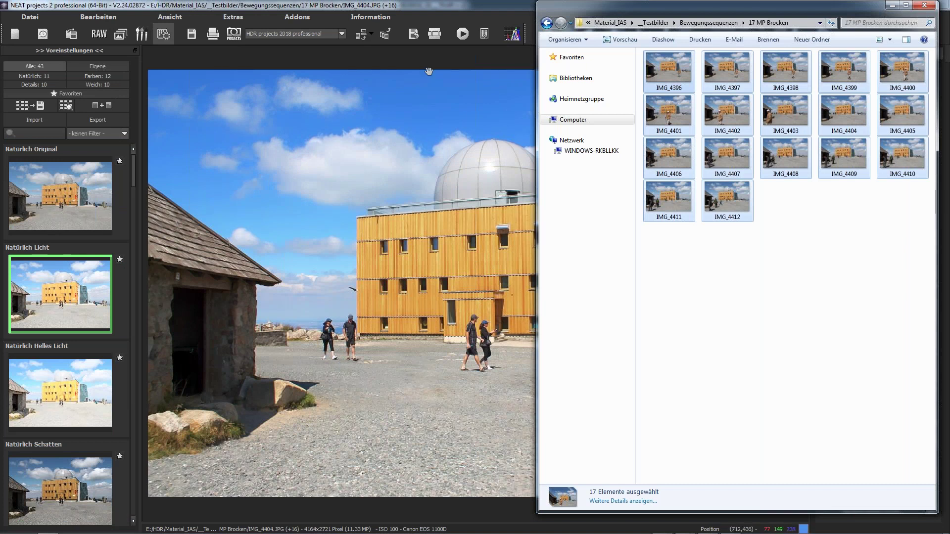
click(708, 22)
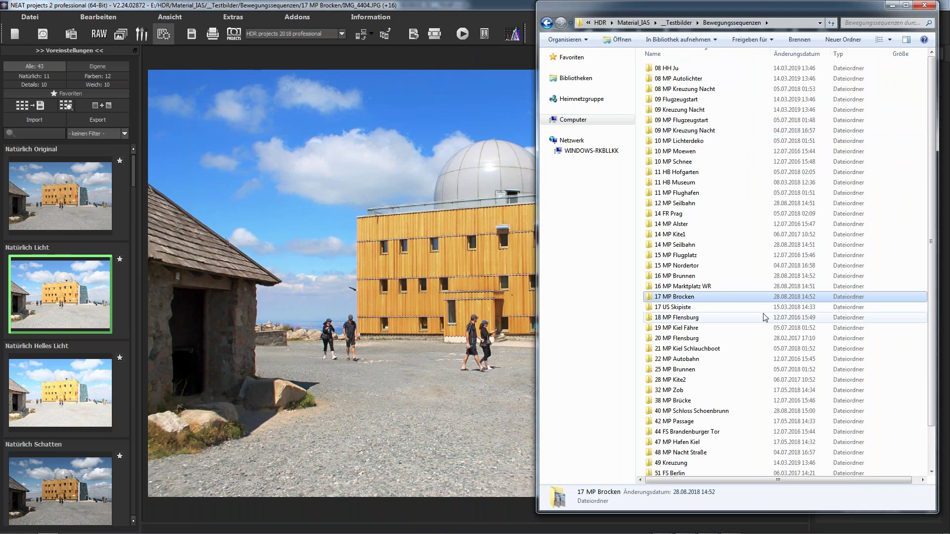
scroll(761, 315, down, 2)
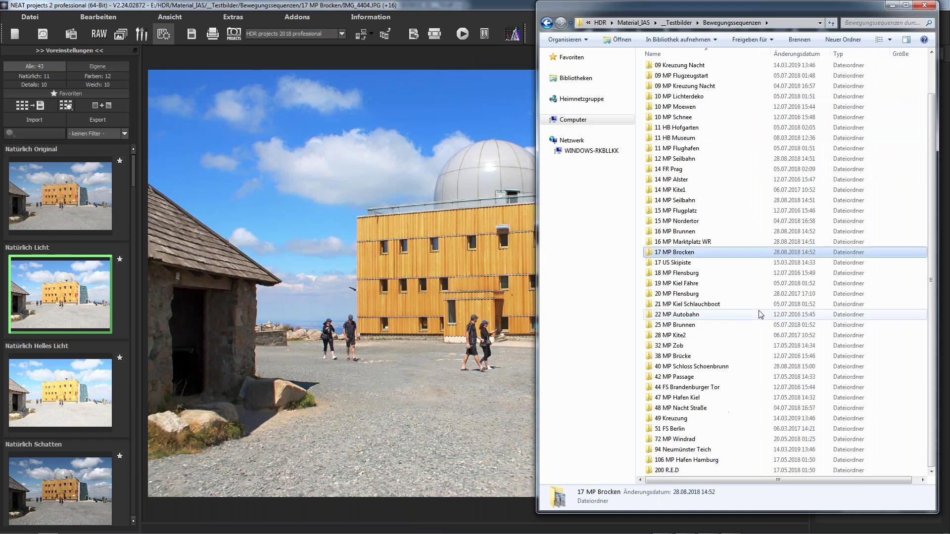
double_click(680, 450)
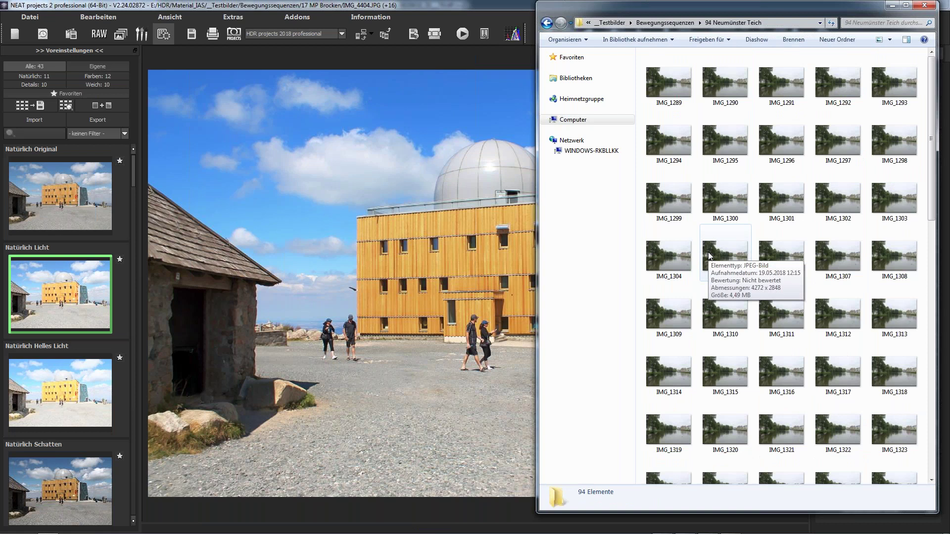
scroll(737, 251, down, 10)
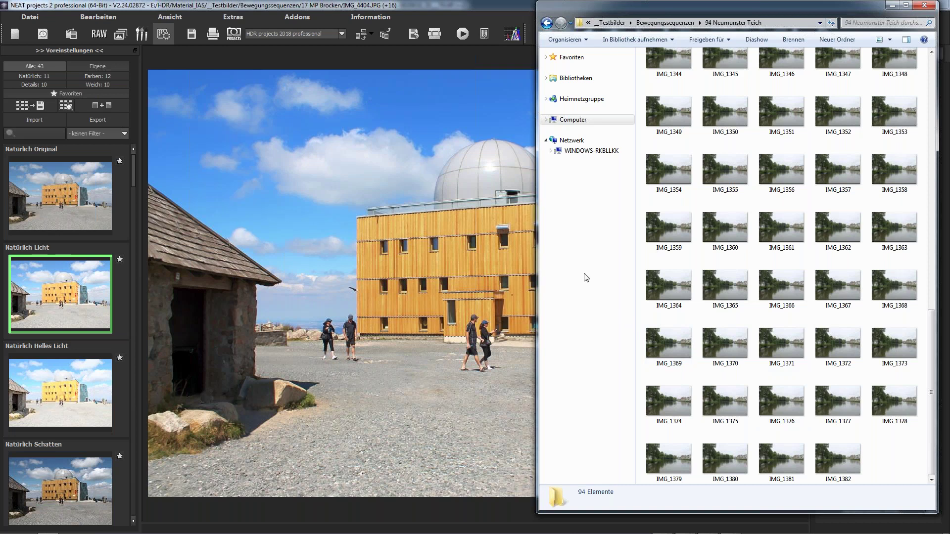
click(394, 210)
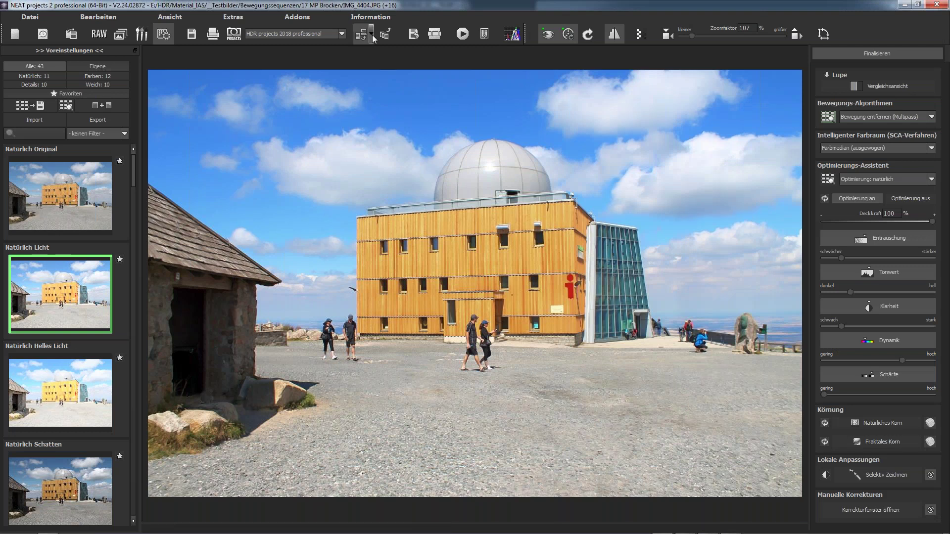
- Read through the overview of keyboard commands down to the image crop section and close it
click(365, 17)
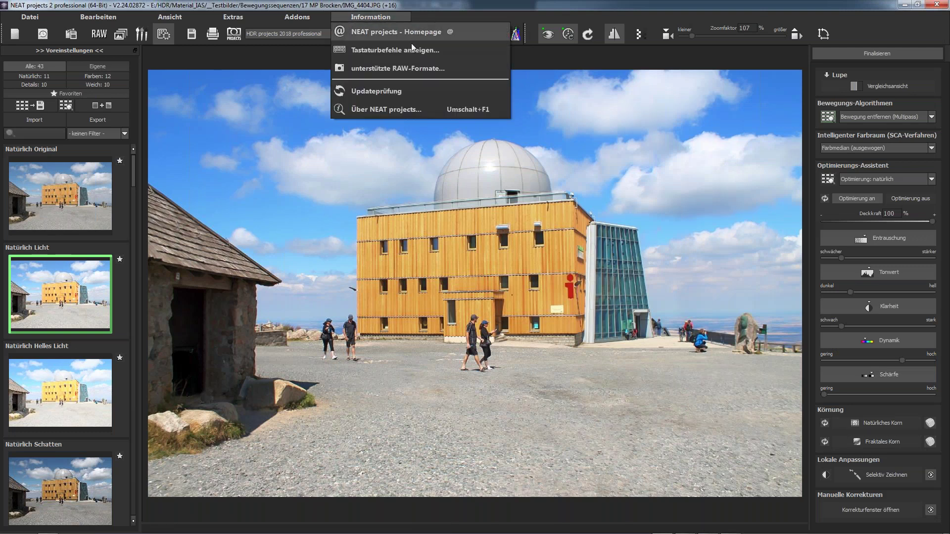
click(409, 51)
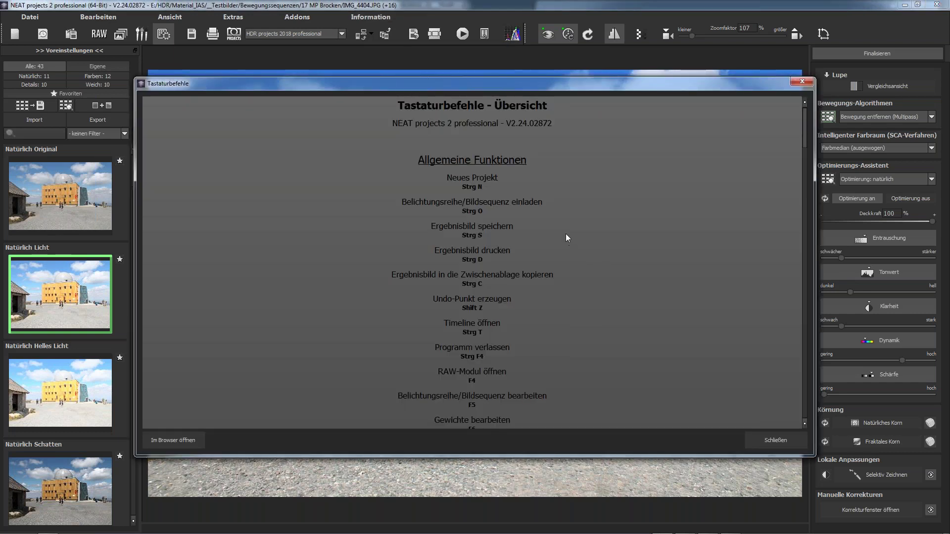
scroll(565, 233, down, 15)
scroll(571, 267, down, 18)
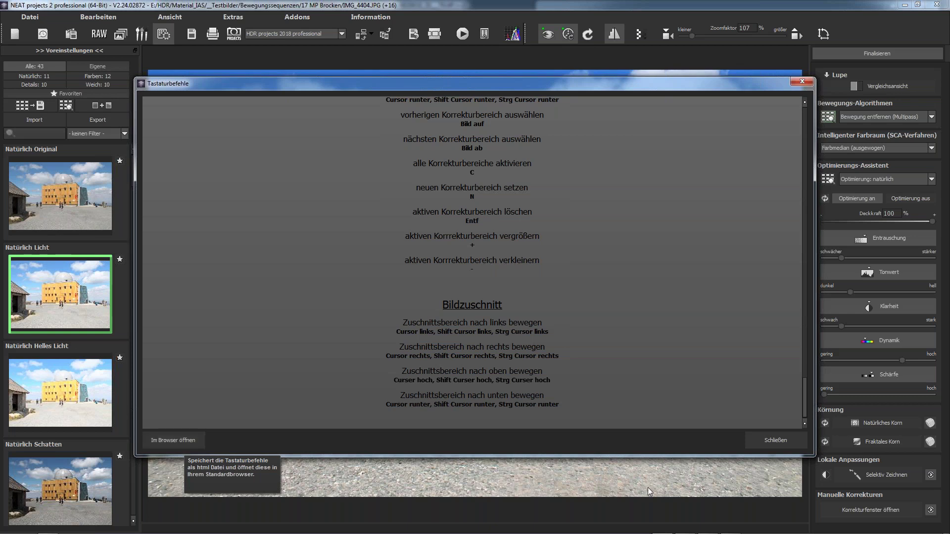
key(Escape)
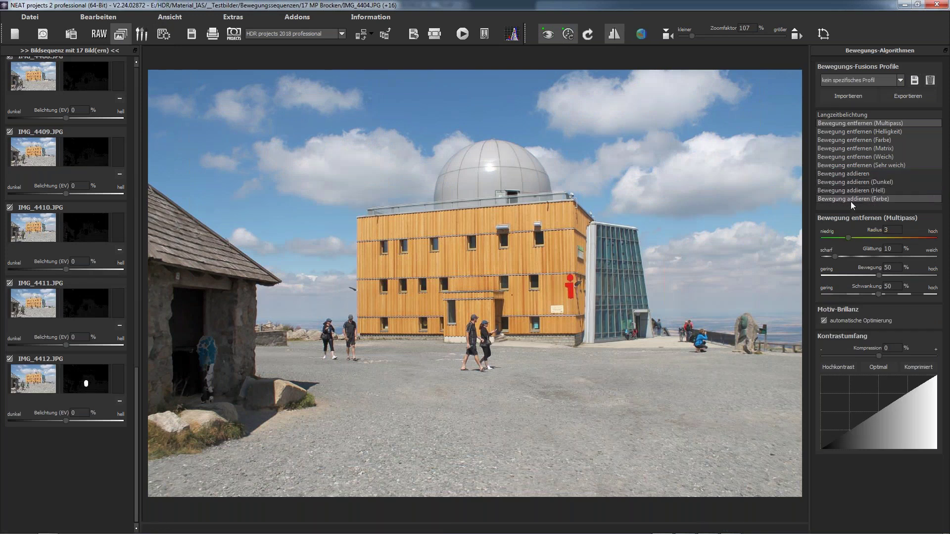
- Set the motion algorithm to Bewegung entfernen (Sehr weich) and check the available SCA colour space methods
click(861, 157)
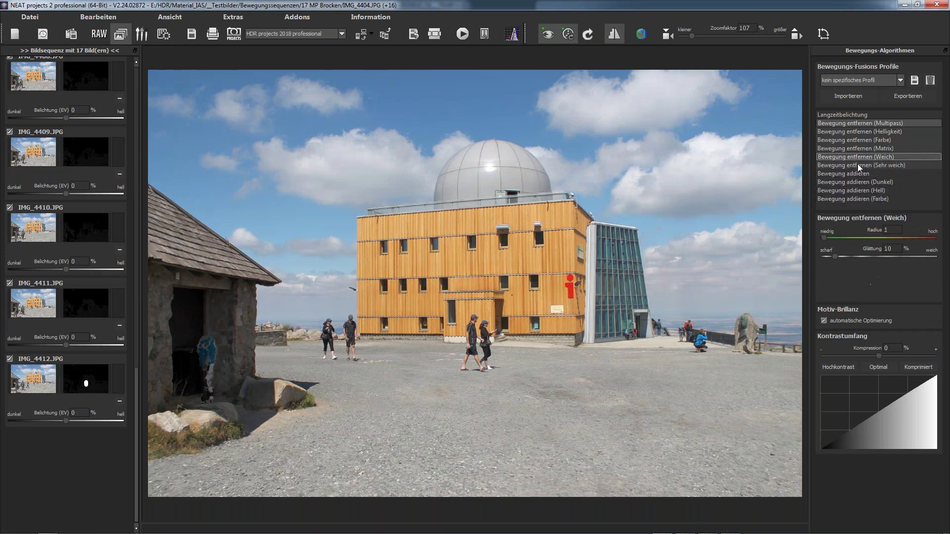
click(856, 164)
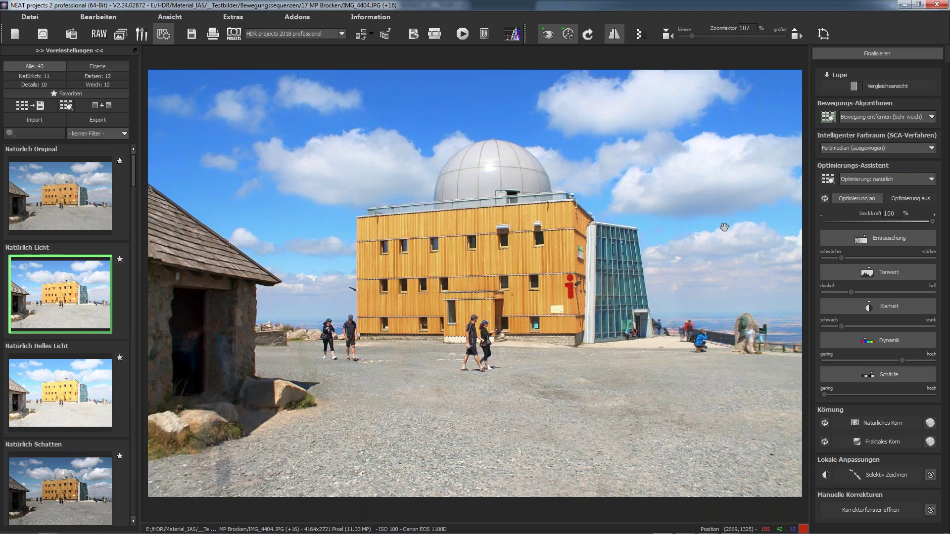
click(871, 148)
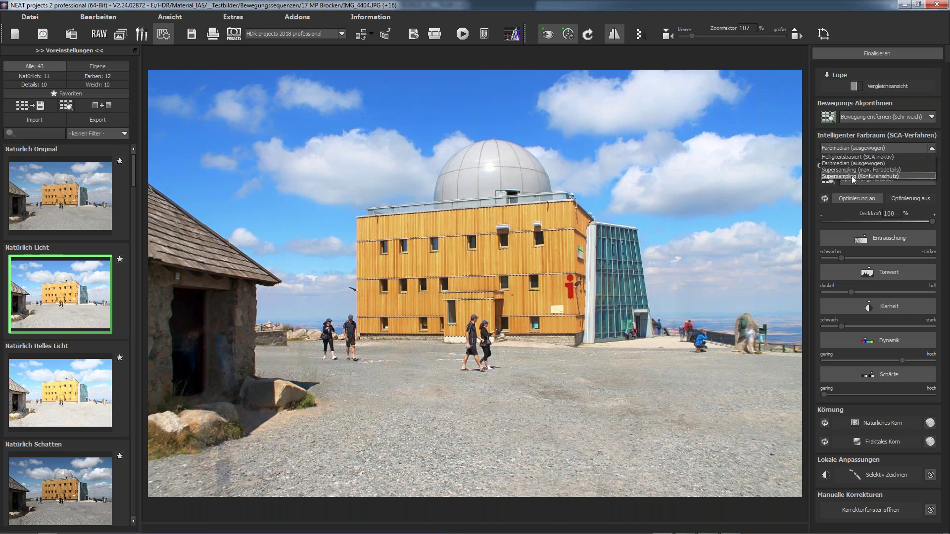
click(618, 228)
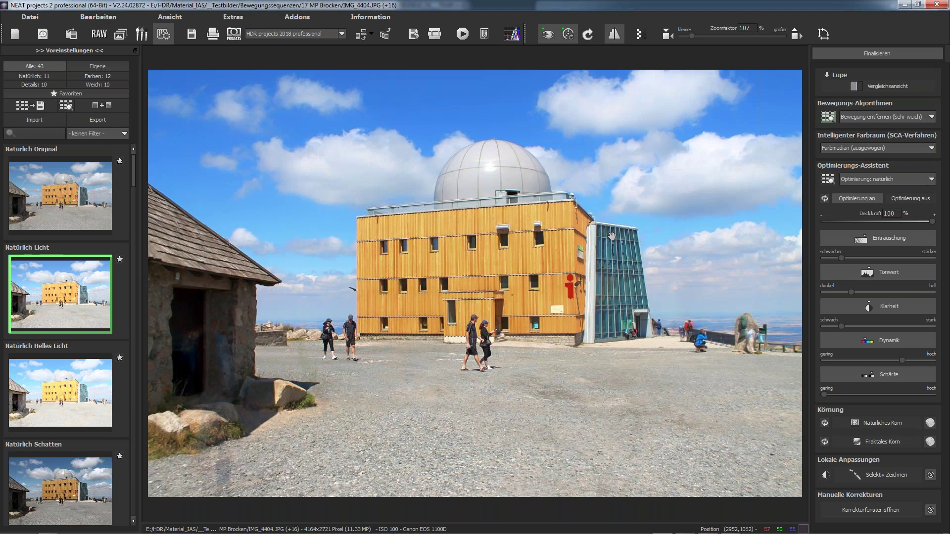
- Load all images from IMG_1289 to IMG_1382 in the 94 Neumünster Teich folder from Windows Explorer into NEAT projects as a new sequence
mouse_move(41, 530)
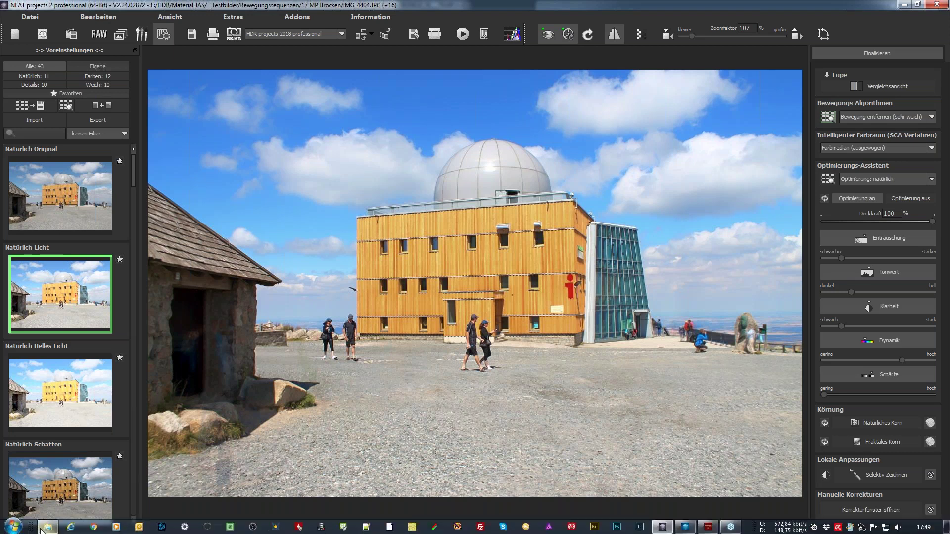
click(45, 527)
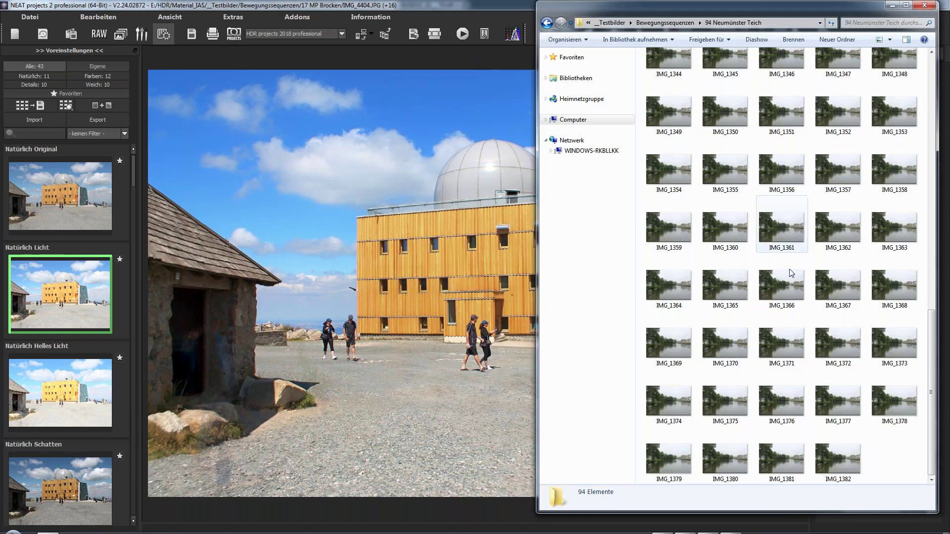
click(782, 243)
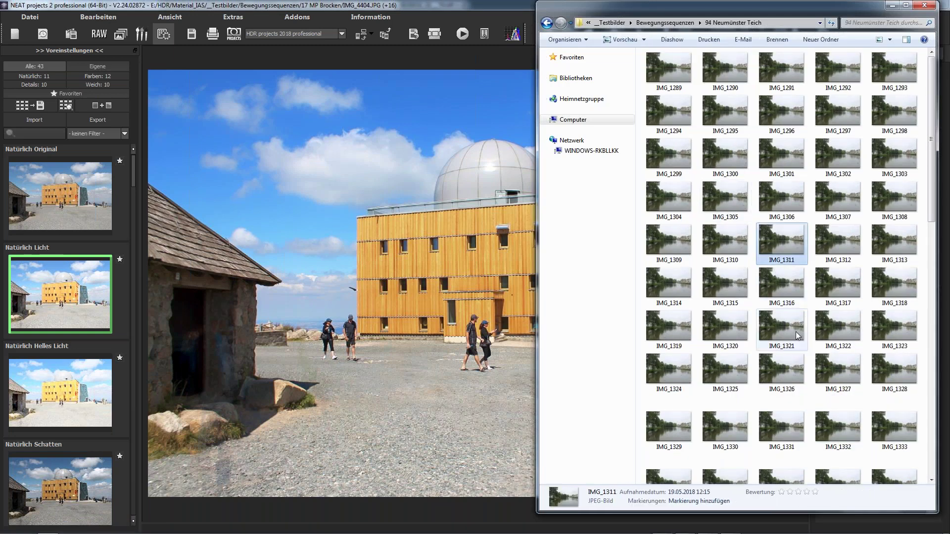
click(657, 72)
scroll(871, 415, down, 5)
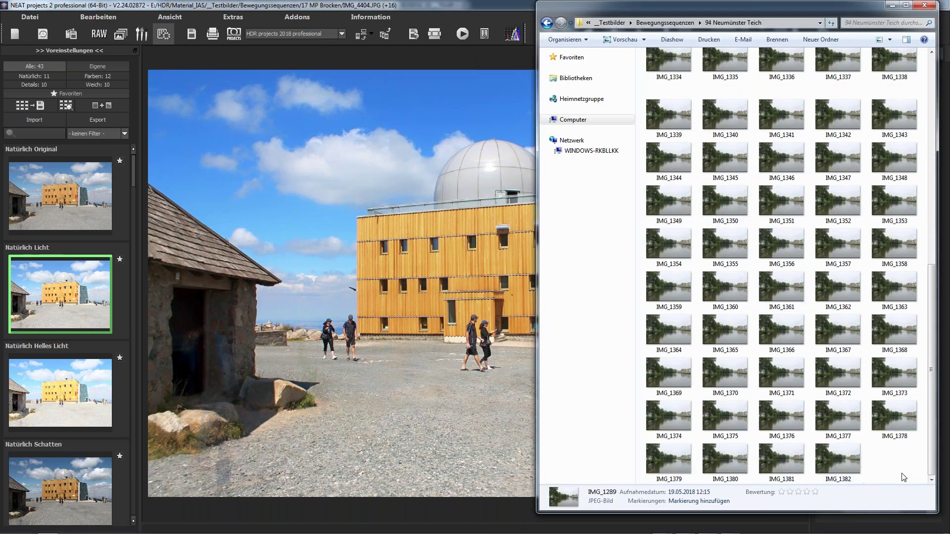
shift+click(859, 468)
drag(782, 60, 369, 198)
key(Return)
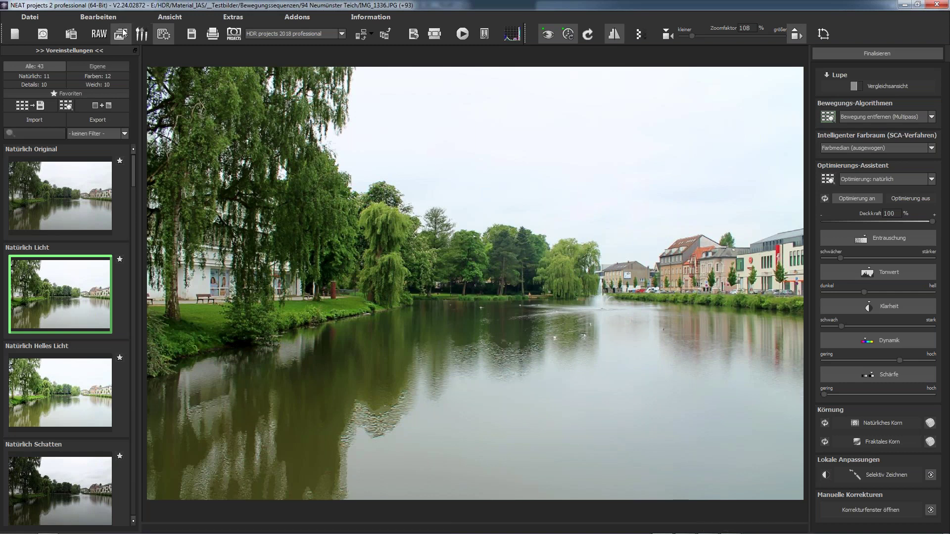
- Review the movement on the pond across the frames in the image sequence player and close it
click(463, 36)
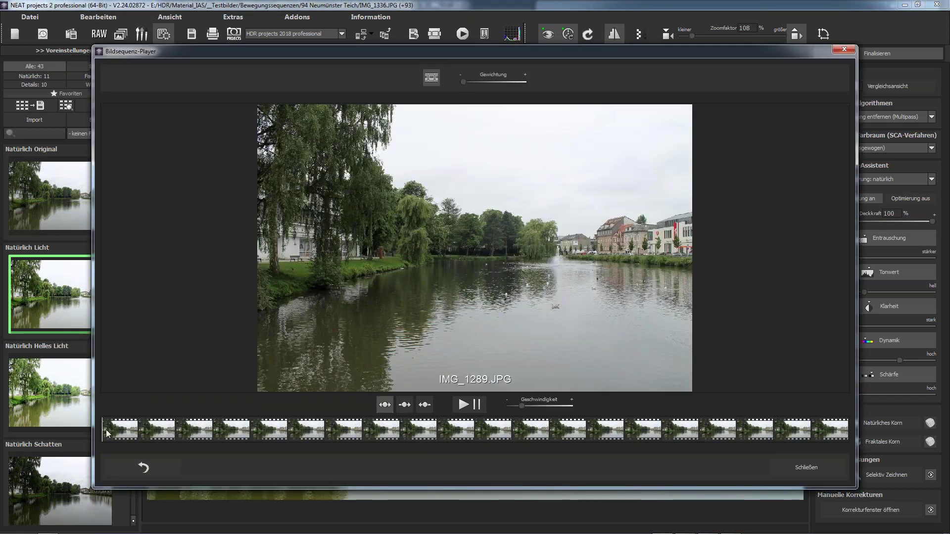
mouse_move(107, 433)
mouse_down()
mouse_move(594, 415)
mouse_move(511, 439)
mouse_move(192, 425)
mouse_move(808, 444)
mouse_move(166, 435)
mouse_up()
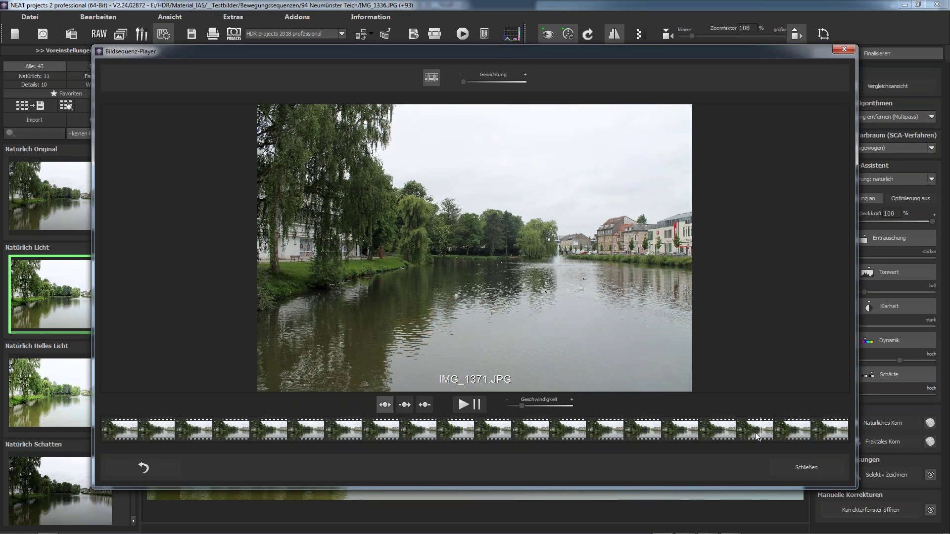
click(815, 467)
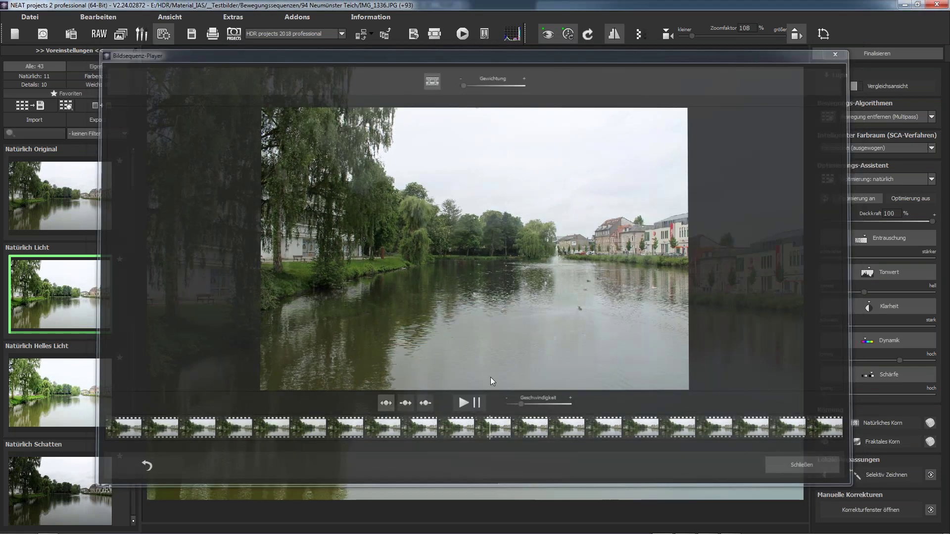
- Change the pond sequence's motion algorithm from motion removal to Bewegung addieren
click(860, 114)
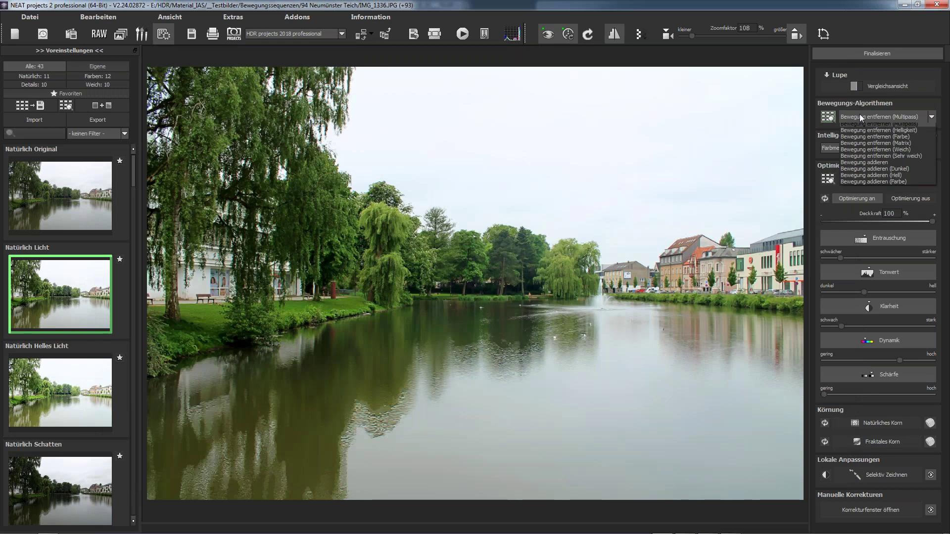
click(859, 172)
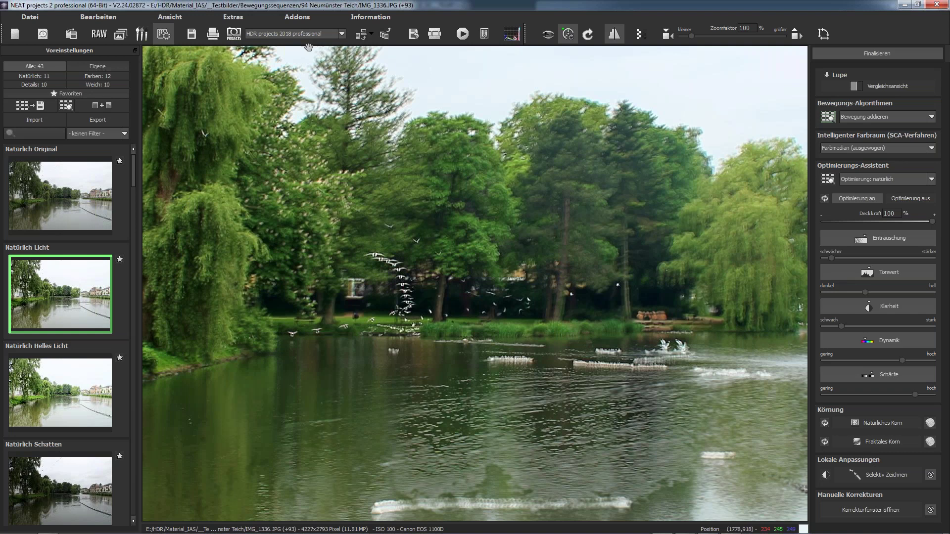
- Check the GPU acceleration option in the program settings and leave the settings without changes
click(233, 17)
click(247, 97)
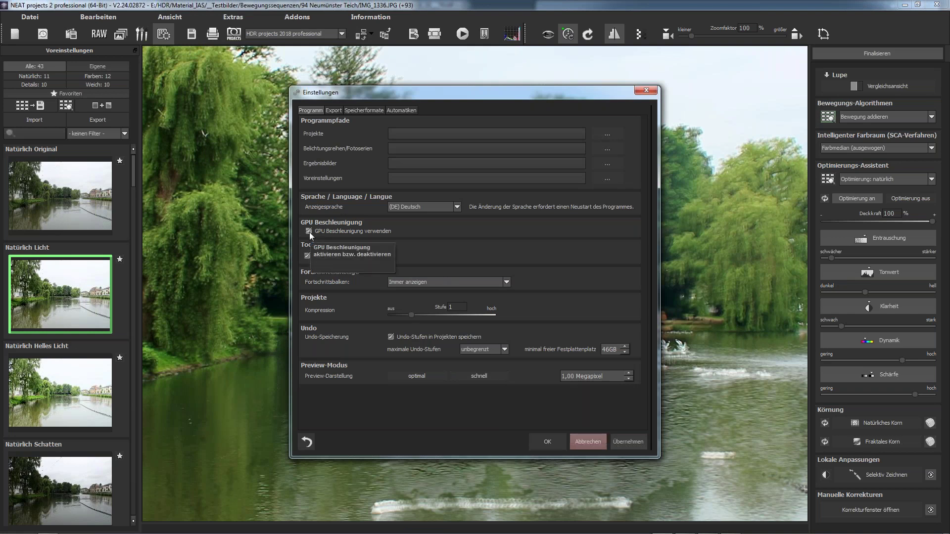
click(586, 442)
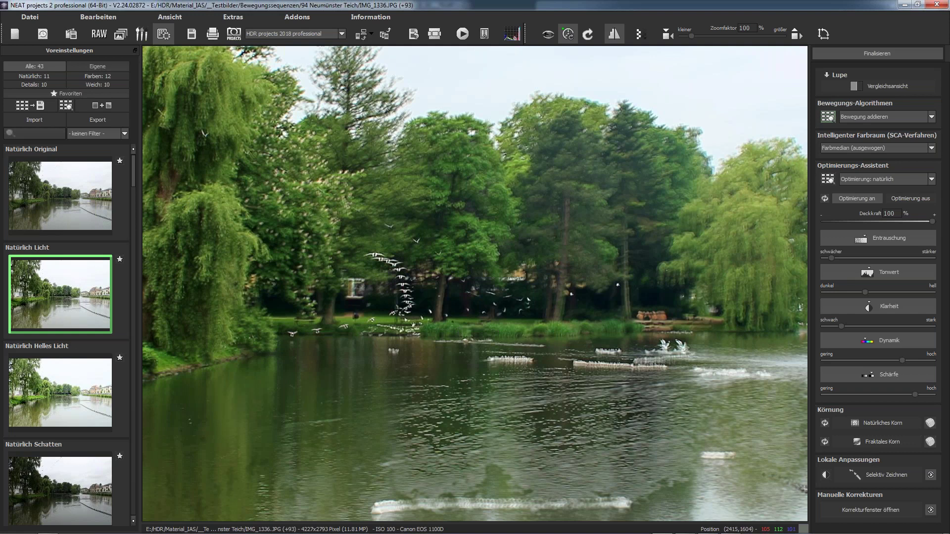
- Examine the added motion on the pond up close, especially the row of ducks on the water
drag(569, 360, 194, 146)
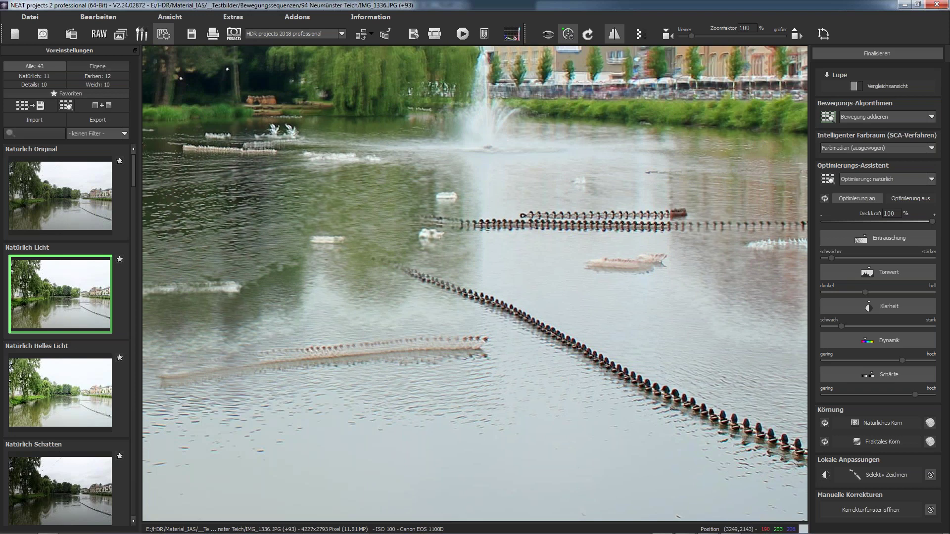
scroll(544, 365, up, 2)
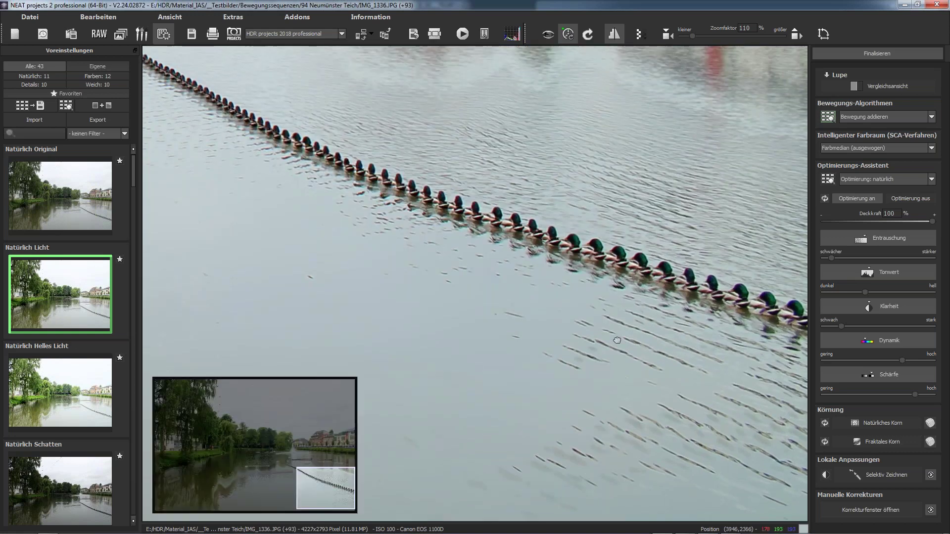
scroll(545, 365, up, 5)
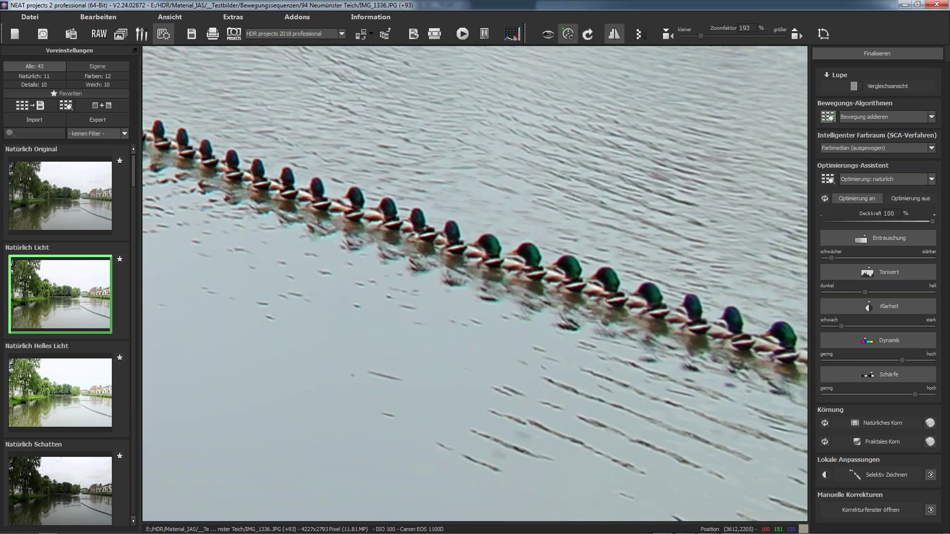
drag(163, 193, 307, 208)
scroll(495, 322, down, 10)
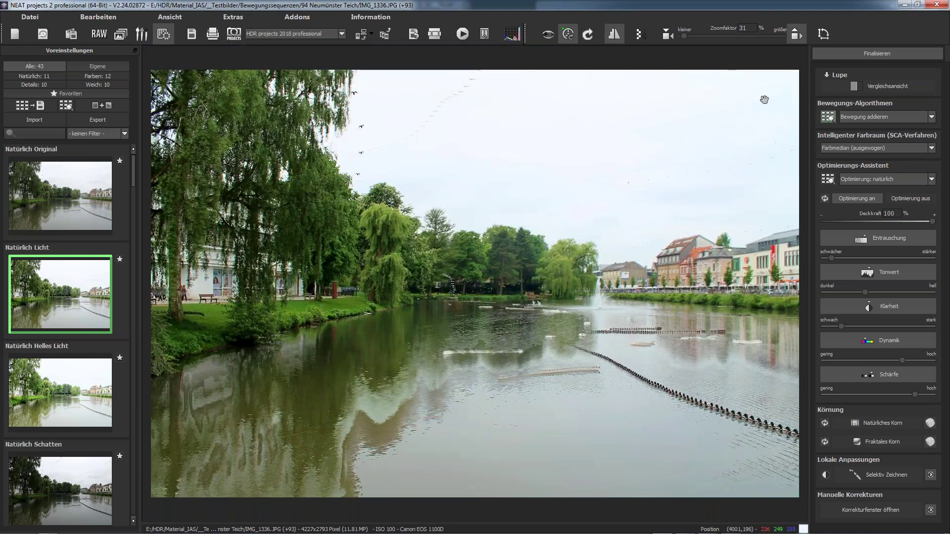
- Crop the pond image with Freier Bildzuschnitt to the diagonal duck row near its lower-right corner, about 1275 x 719 pixels
click(818, 36)
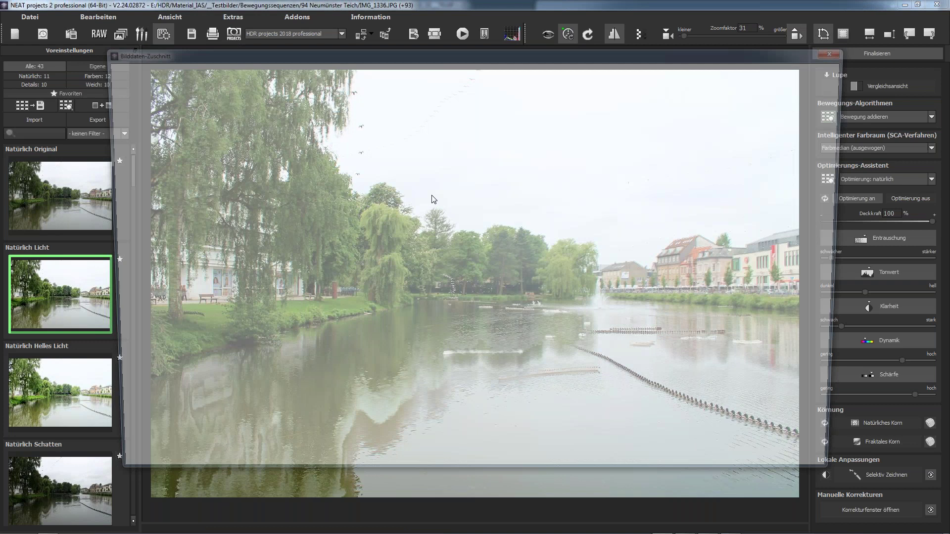
click(320, 75)
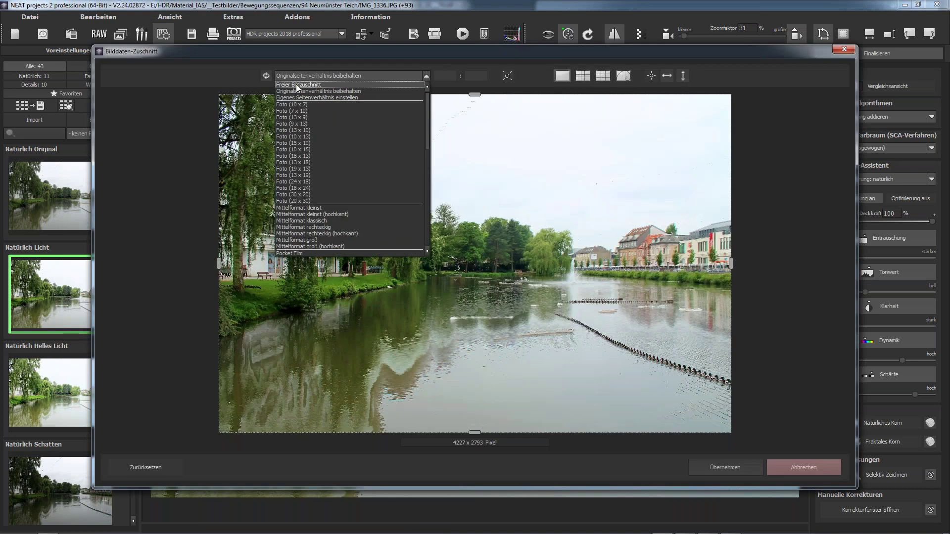
click(296, 85)
drag(311, 161, 578, 318)
drag(649, 434, 658, 404)
click(715, 466)
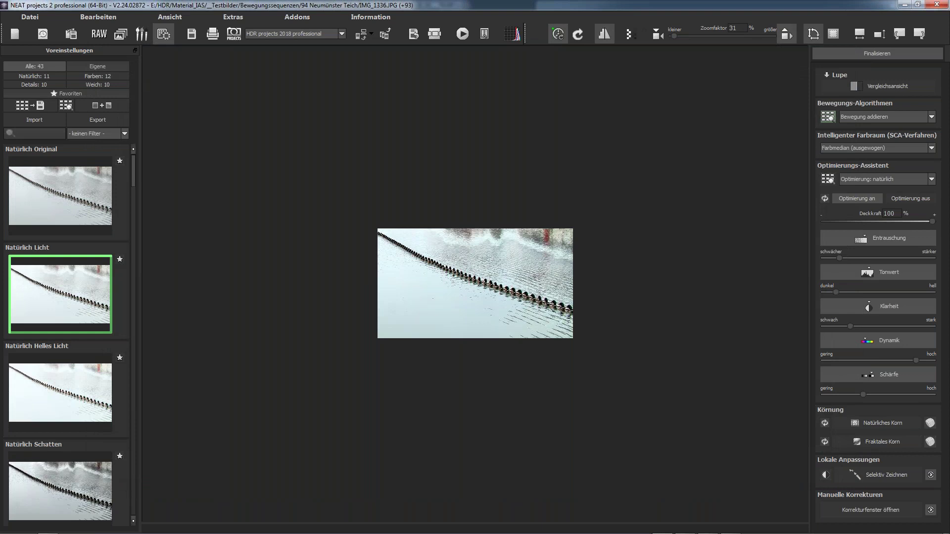
click(787, 34)
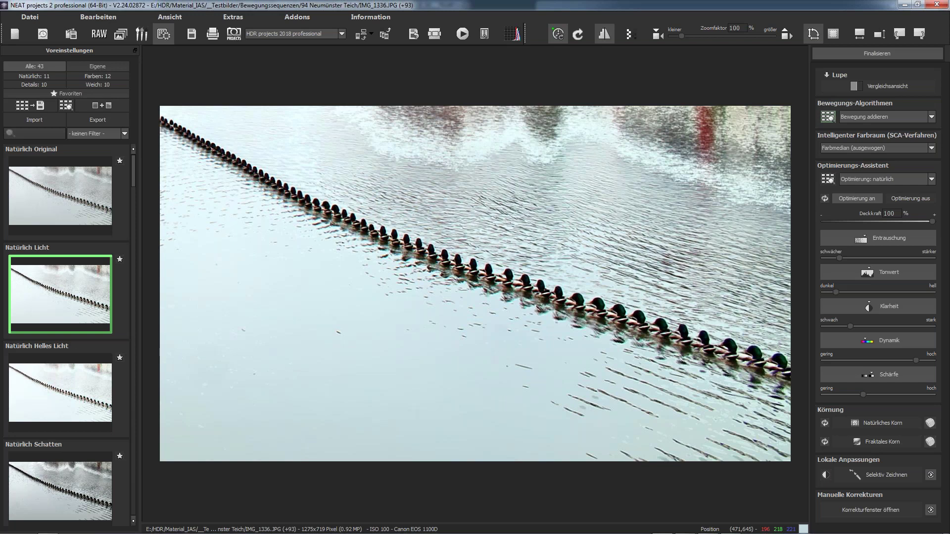
- Load images IMG_17719 to IMG_17742 from the Webinar folder's Dubai subfolder in Windows Explorer into NEAT projects as a new sequence
mouse_move(52, 530)
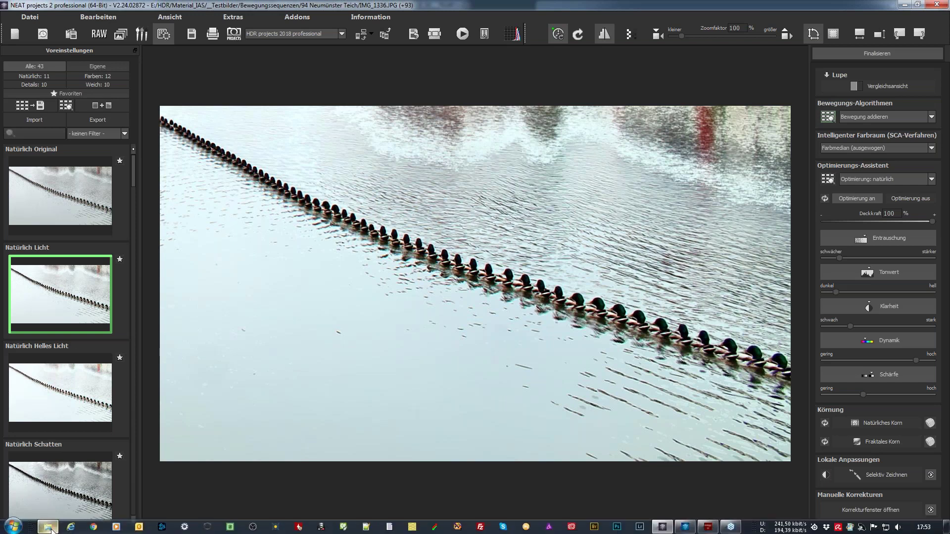
click(49, 527)
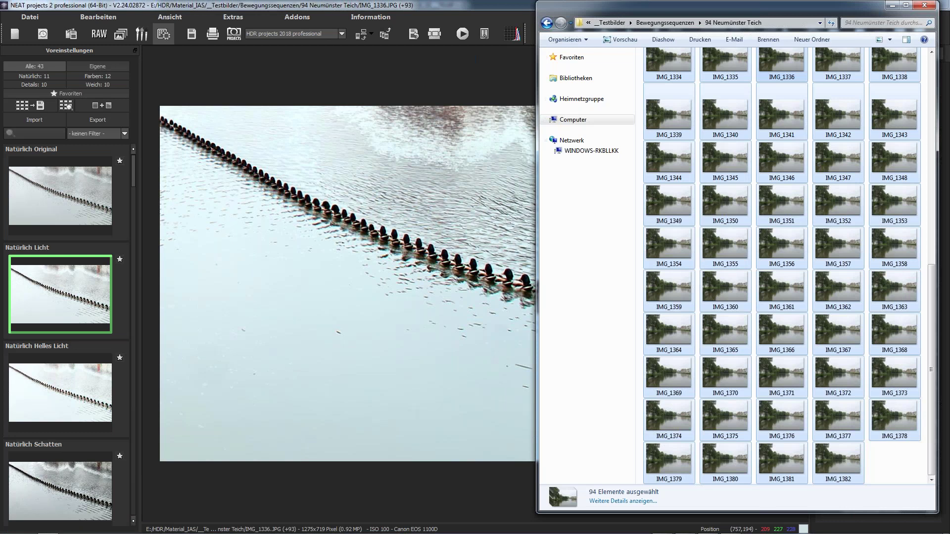
key(alt+Left)
click(546, 24)
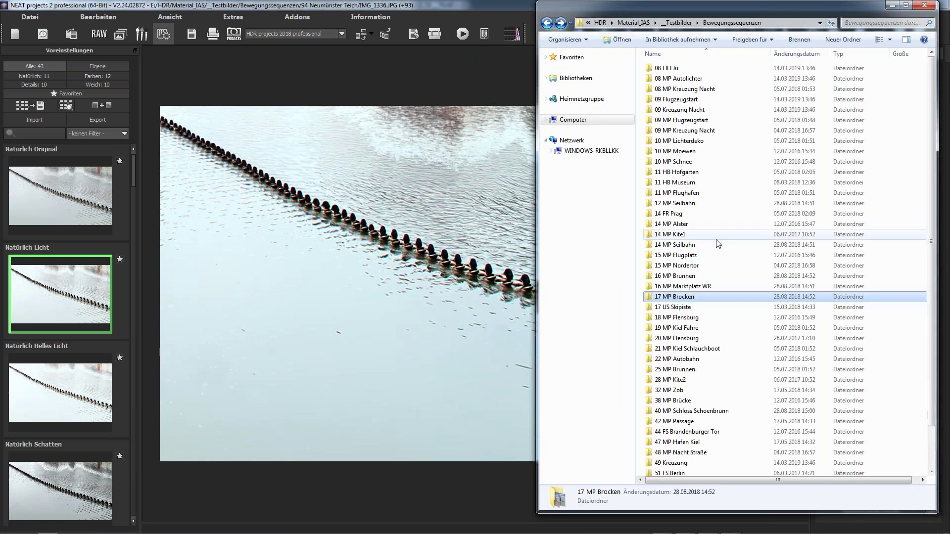
click(551, 26)
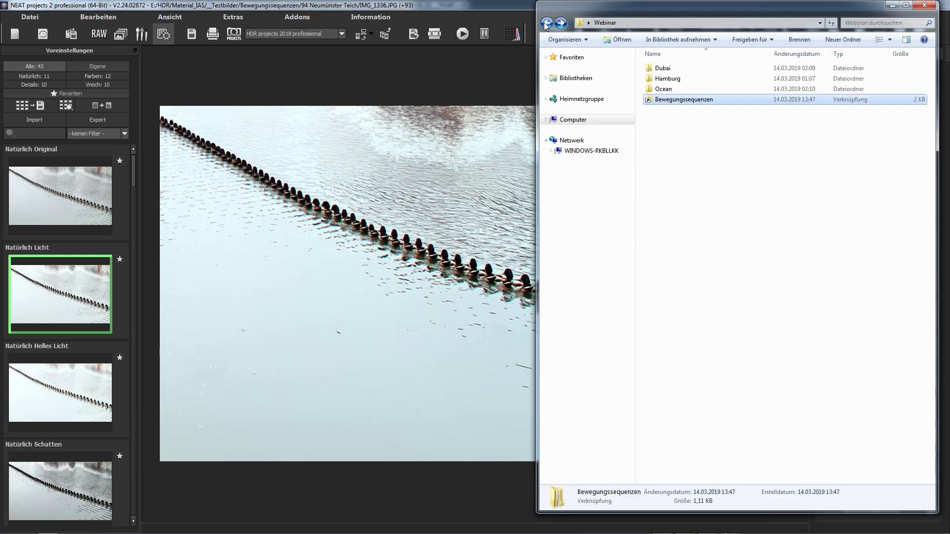
click(664, 70)
double_click(663, 72)
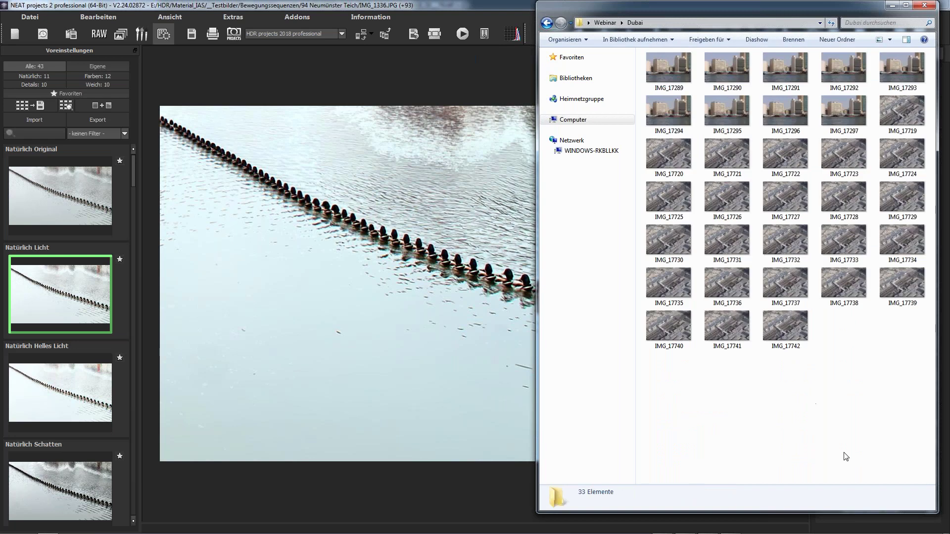
click(902, 111)
key(shift+End)
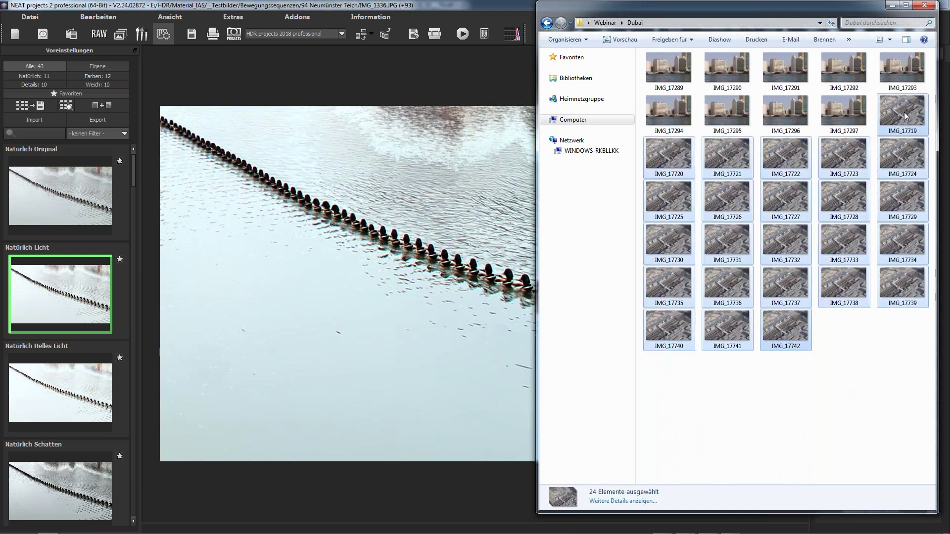
drag(904, 115, 393, 241)
click(506, 316)
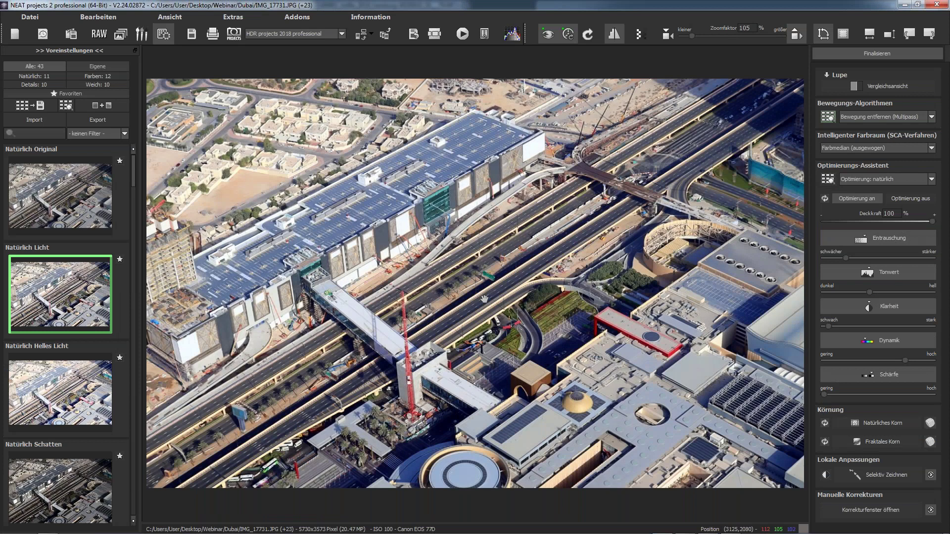
- Show the Dubai sequence's individual images and re-enable the deactivated frames IMG_17720 and IMG_17722
click(120, 35)
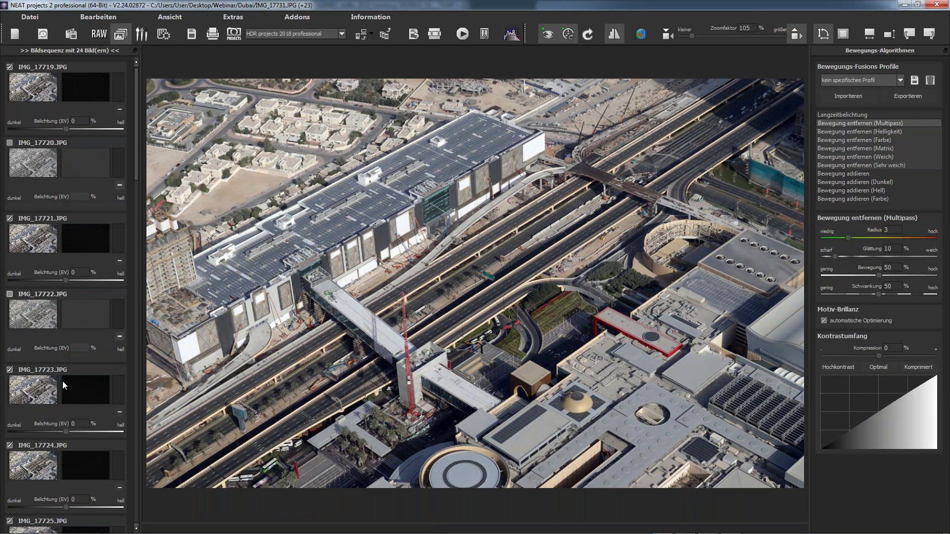
click(10, 294)
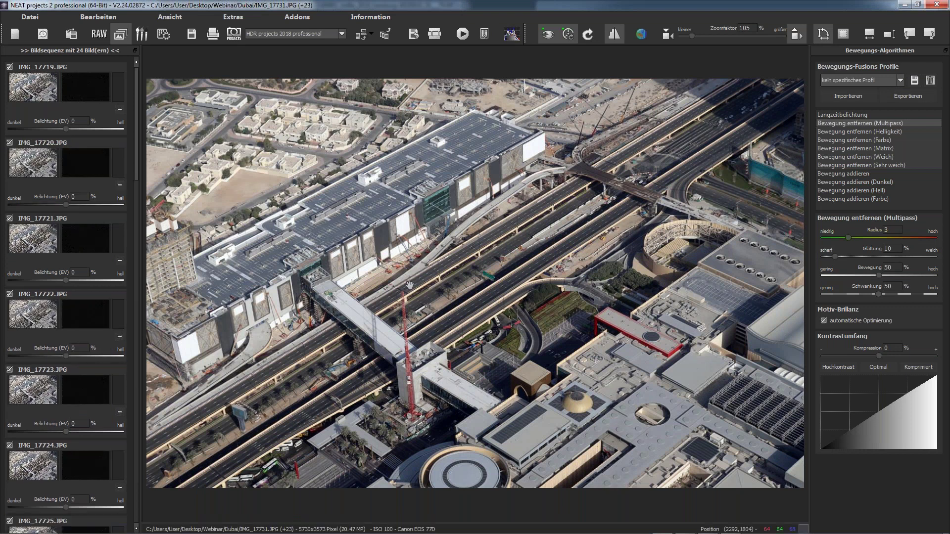
- Review the motorway traffic across the Dubai frames in the image sequence player and close it
click(462, 33)
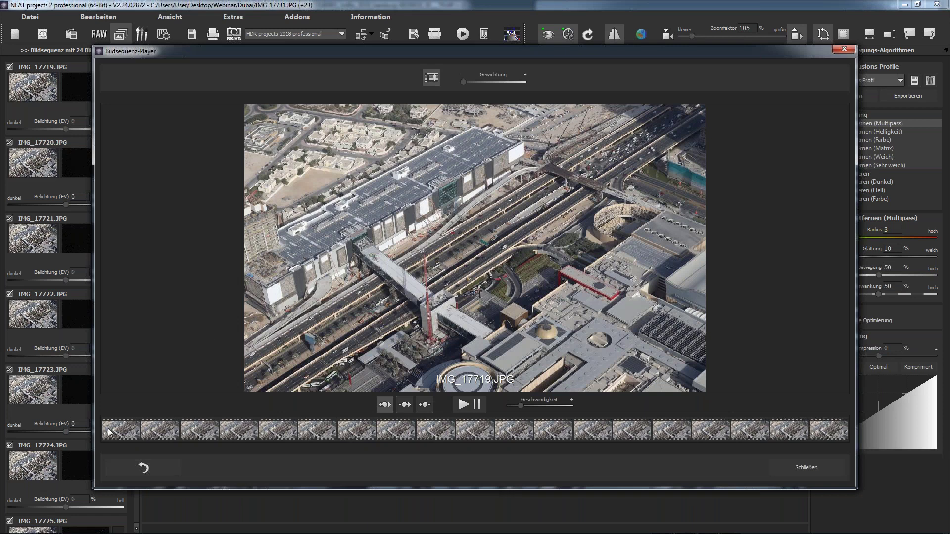
mouse_move(108, 434)
mouse_down()
mouse_move(827, 432)
mouse_move(325, 428)
mouse_up()
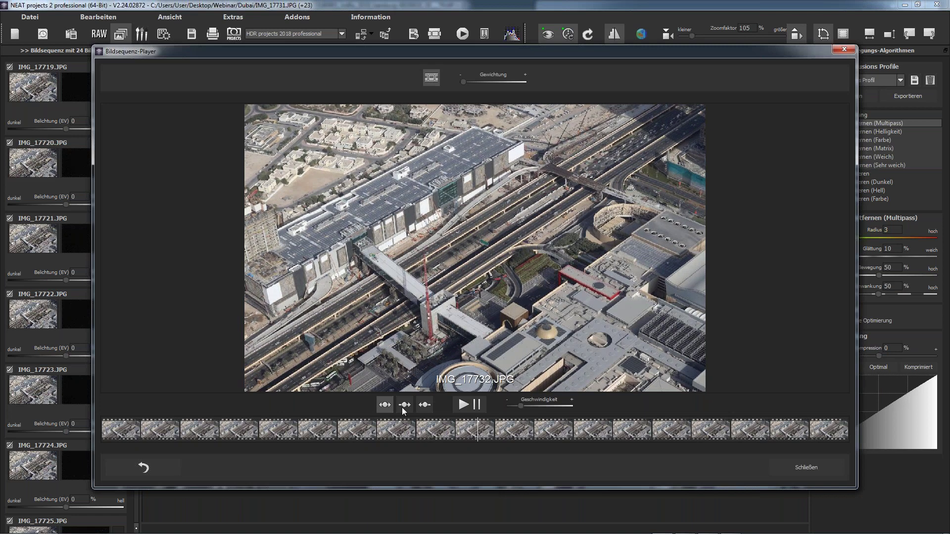
click(794, 467)
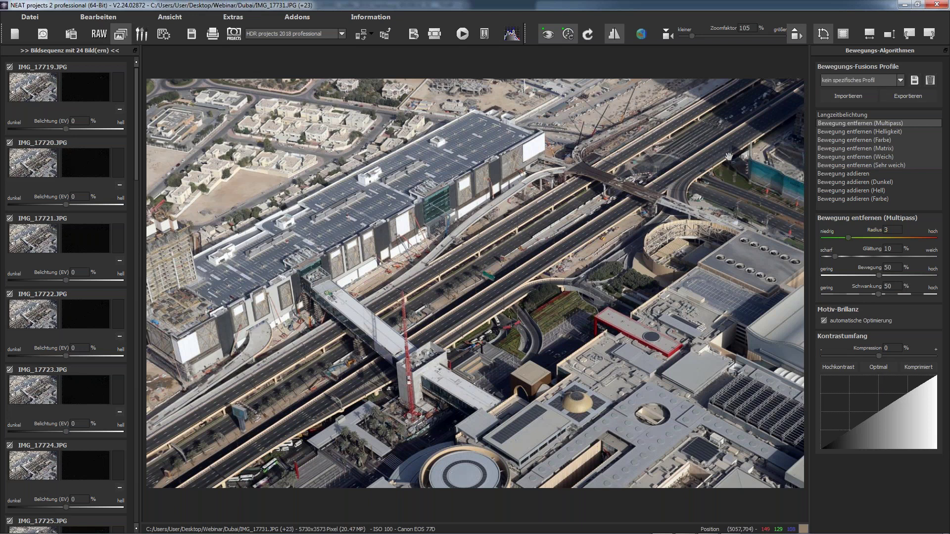
- Inspect the motorway in the result and try the motion removal algorithms Helligkeit, Farbe and Matrix
scroll(729, 157, up, 5)
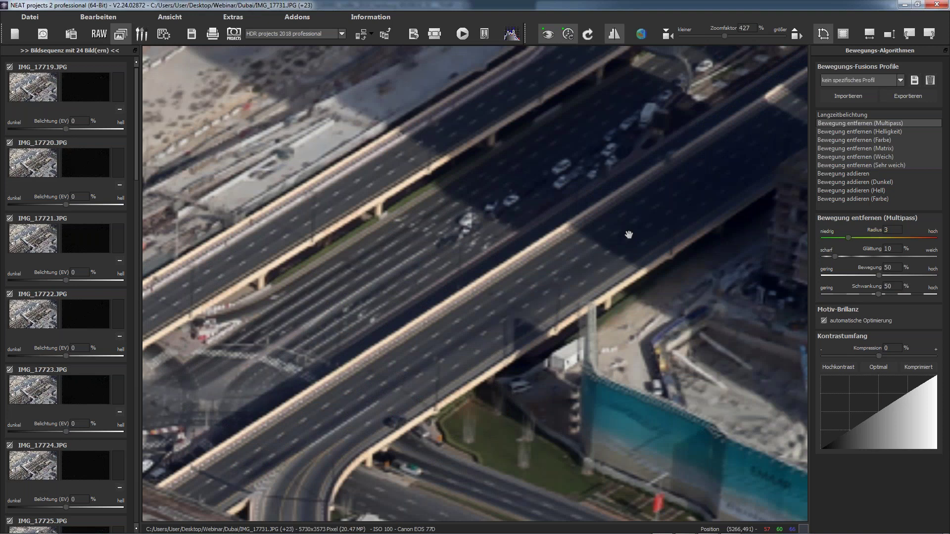
scroll(449, 326, down, 4)
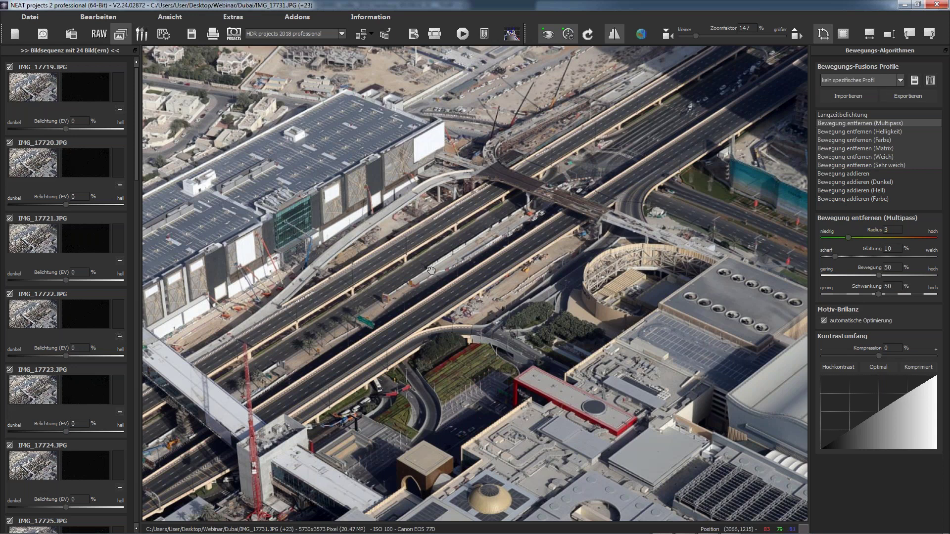
click(359, 297)
click(868, 132)
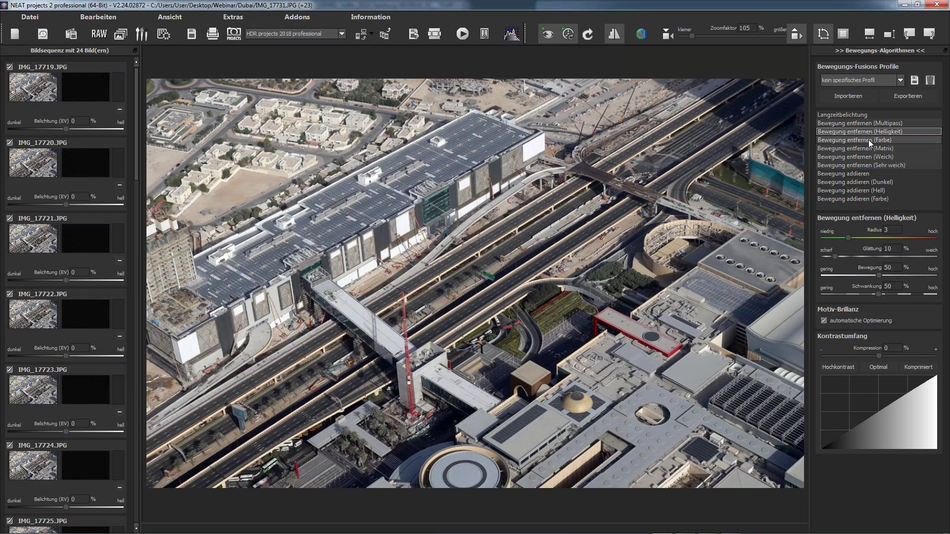
click(868, 140)
click(870, 148)
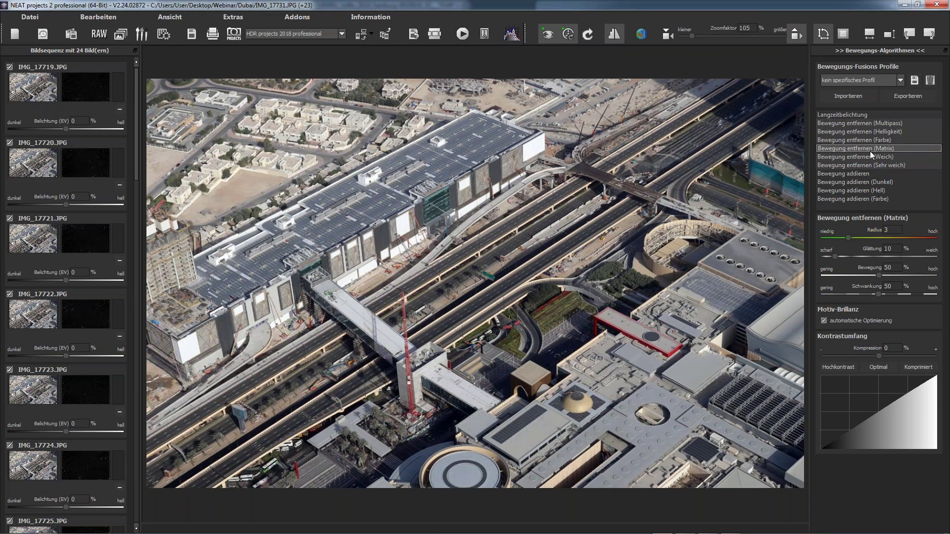
- Compare the vehicle positions in individual Dubai frames in the image sequence player and close it
click(454, 38)
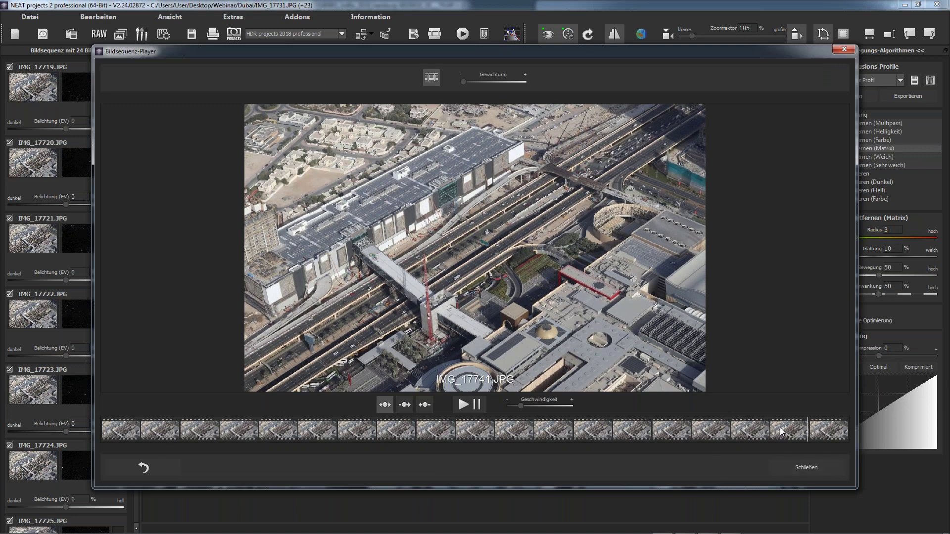
click(478, 436)
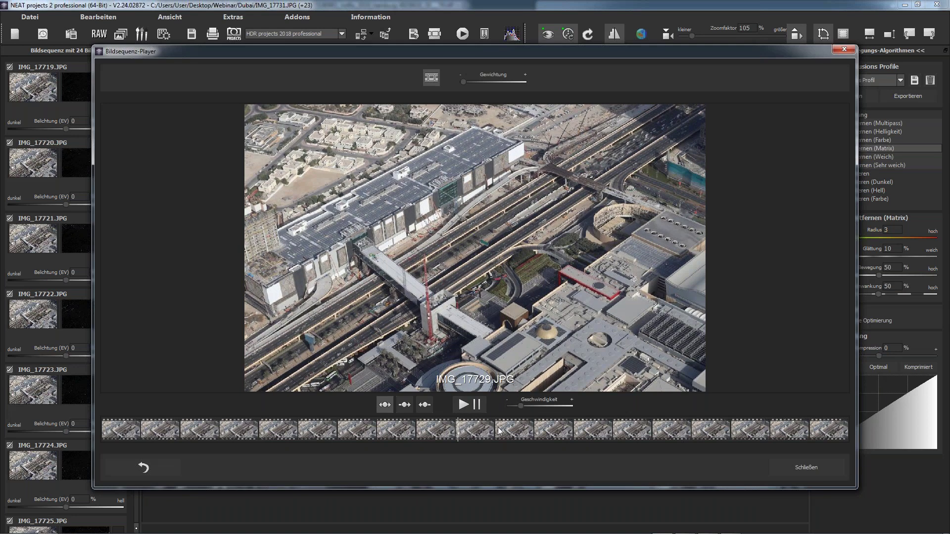
click(773, 467)
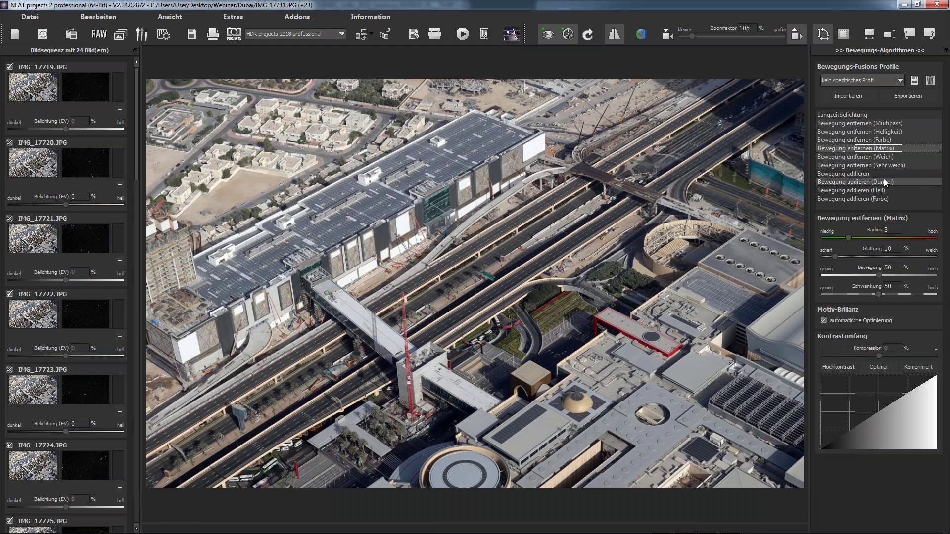
- Set the Dubai sequence's motion algorithm to Bewegung addieren and examine the accumulated traffic at 100 % zoom
click(833, 174)
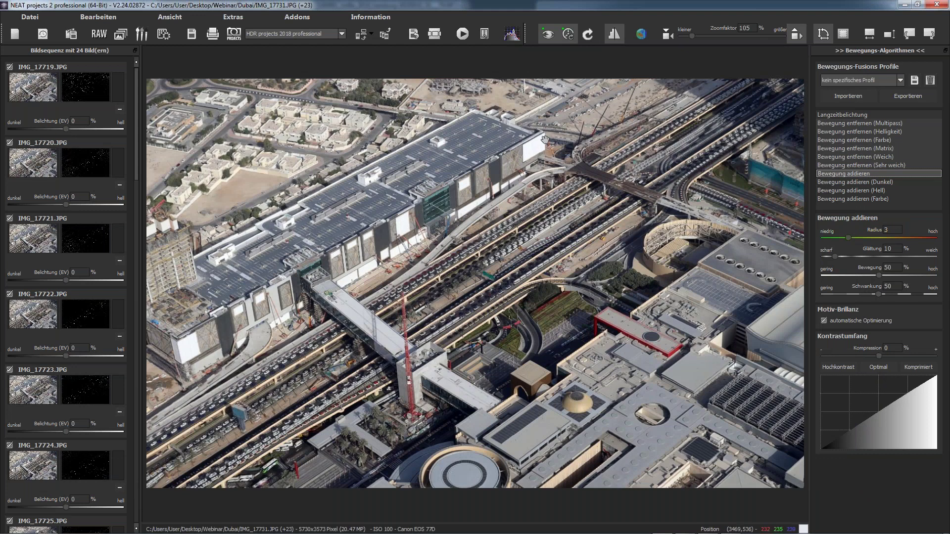
click(543, 36)
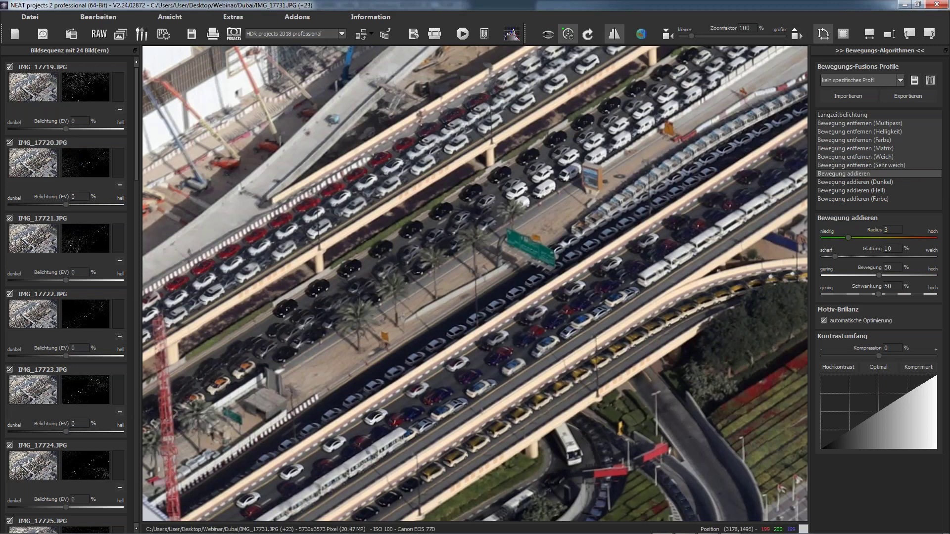
drag(450, 326, 797, 119)
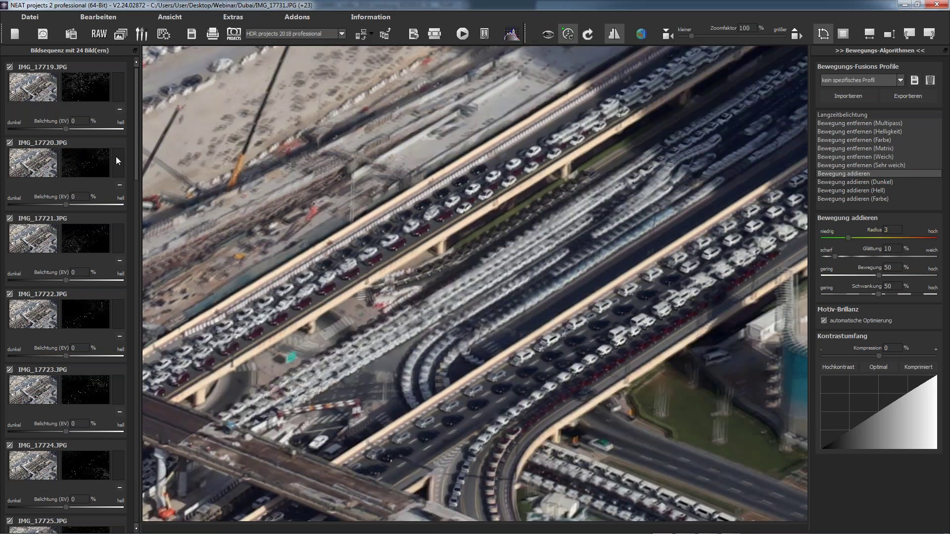
- Exclude frame IMG_17720 from the Dubai image sequence
click(9, 144)
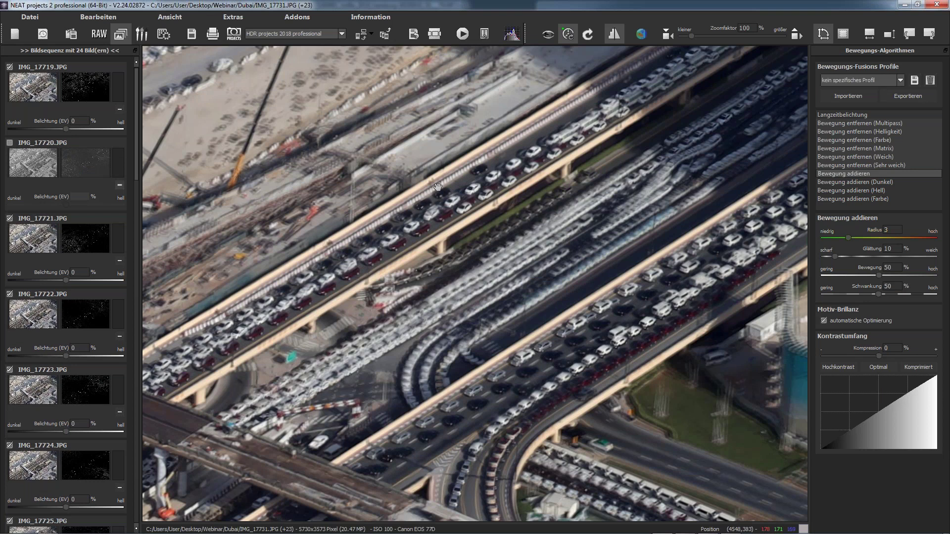
- Exclude frames IMG_17722 and IMG_17724 from the Dubai image sequence, checking the vehicles on the motorway bridge up close
scroll(437, 186, up, 1)
scroll(616, 242, up, 3)
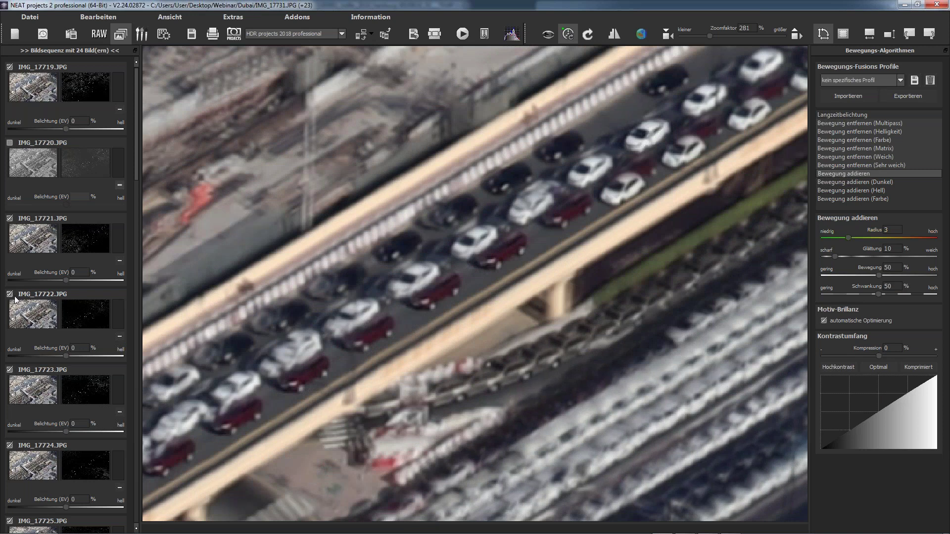
click(14, 296)
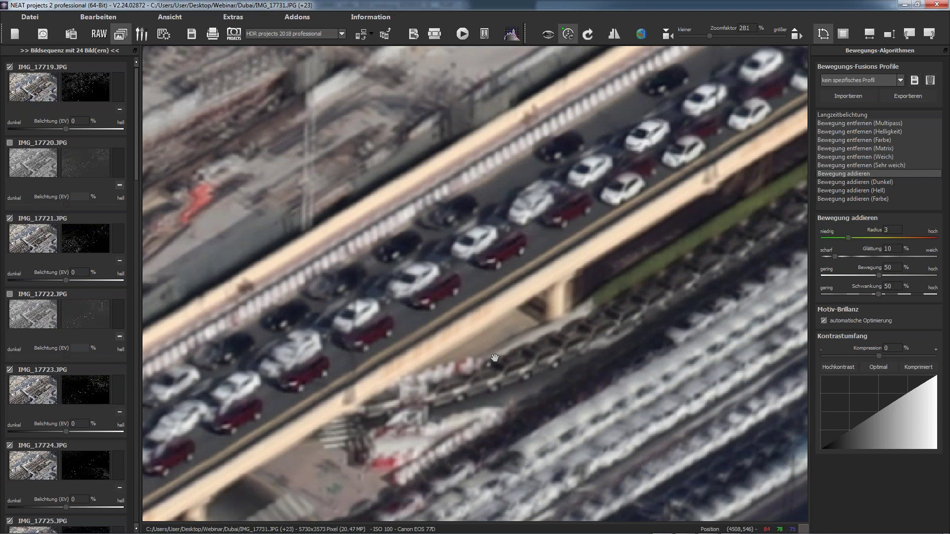
scroll(495, 357, down, 2)
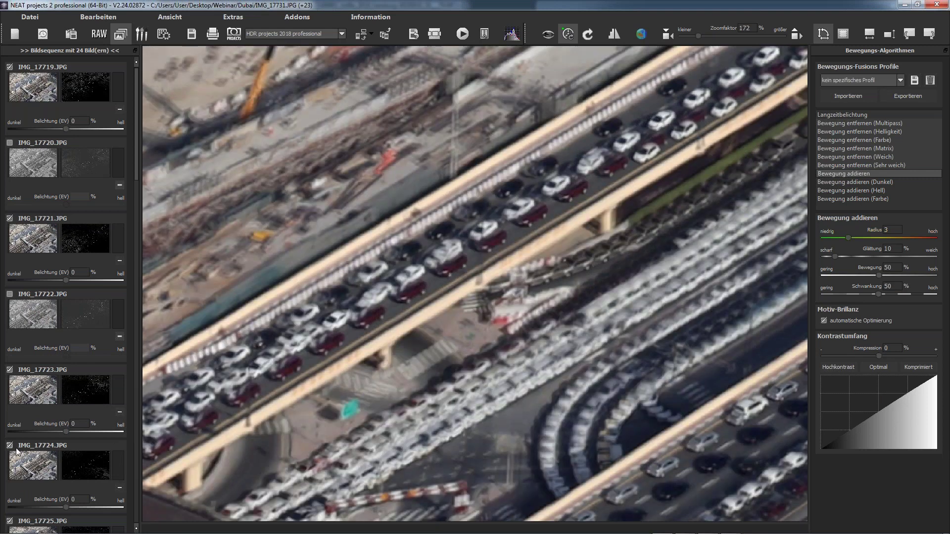
click(16, 448)
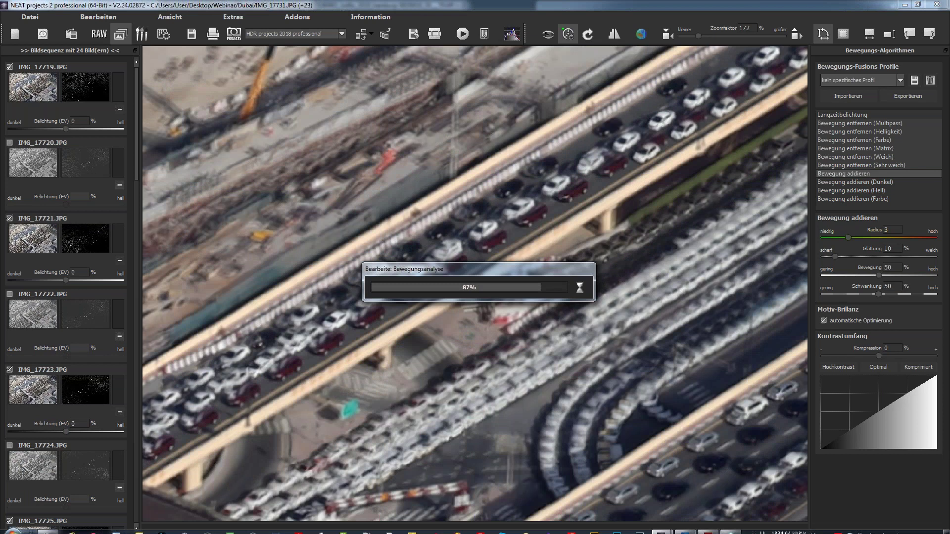
- In the Dubai folder in Windows Explorer, deselect alternate motorway frames such as IMG_17721 and IMG_17723, and return to NEAT projects
click(46, 527)
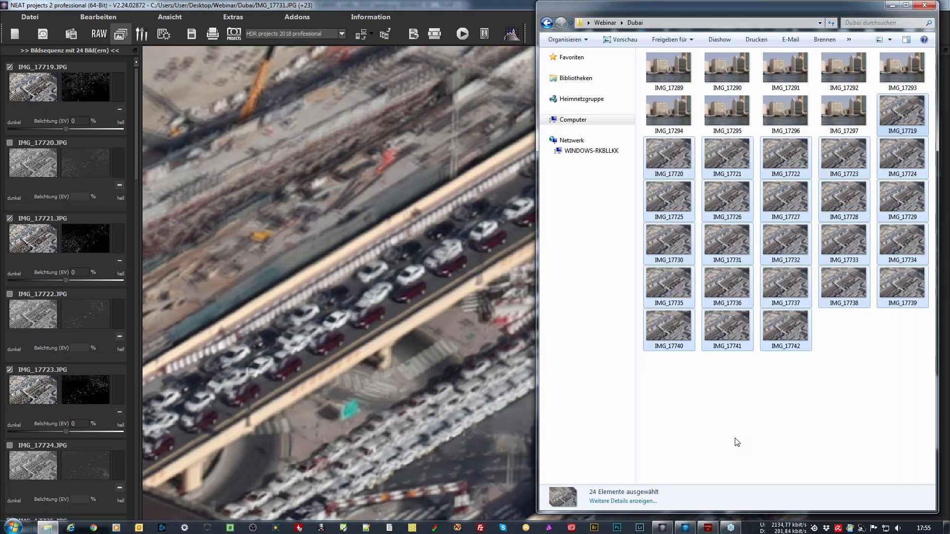
drag(906, 378, 910, 138)
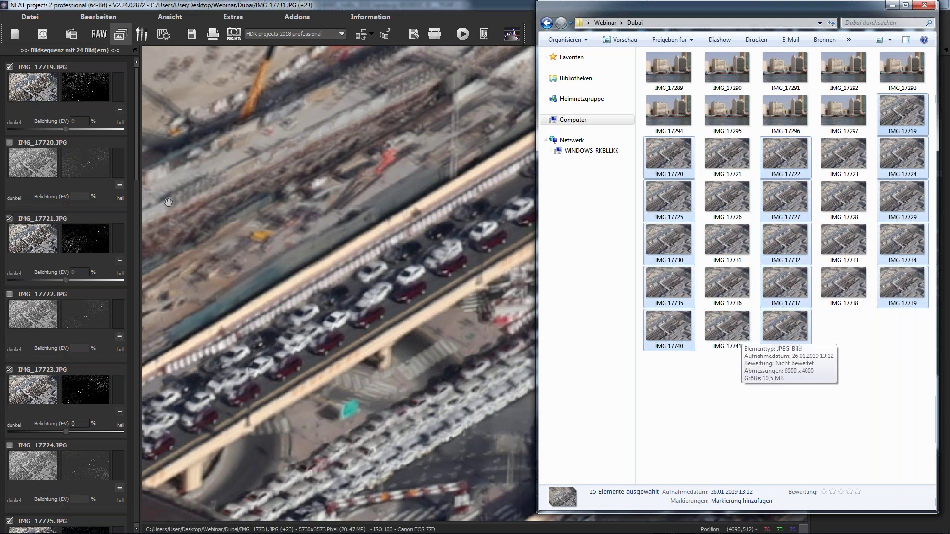
click(13, 141)
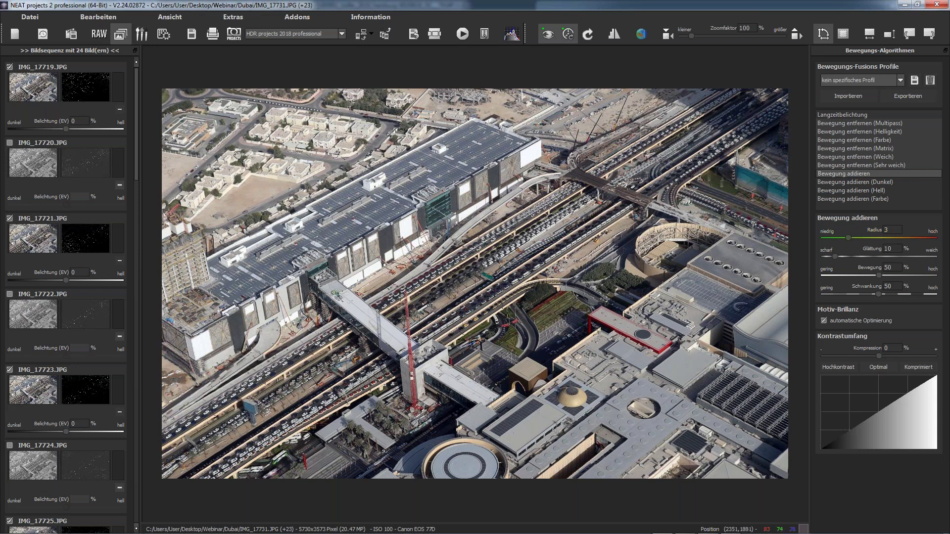
mouse_move(46, 532)
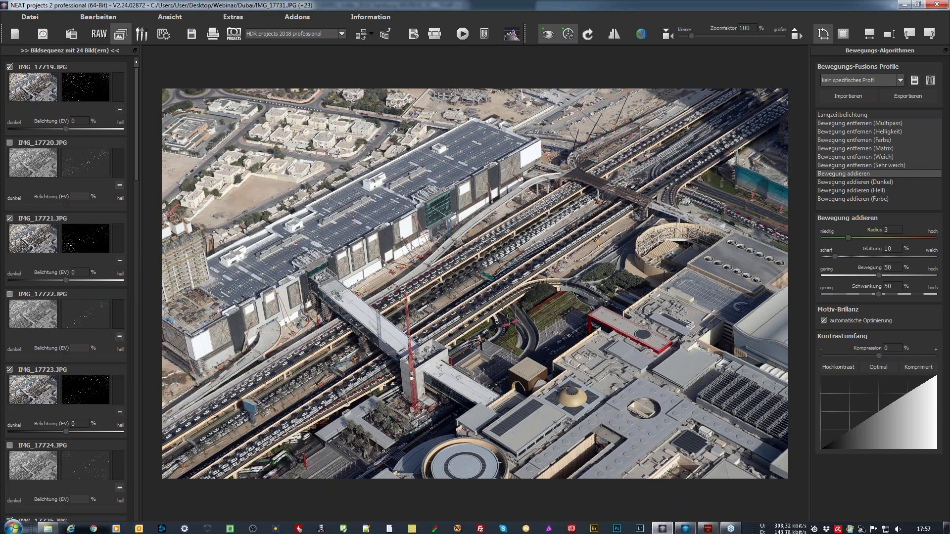
click(46, 528)
click(694, 427)
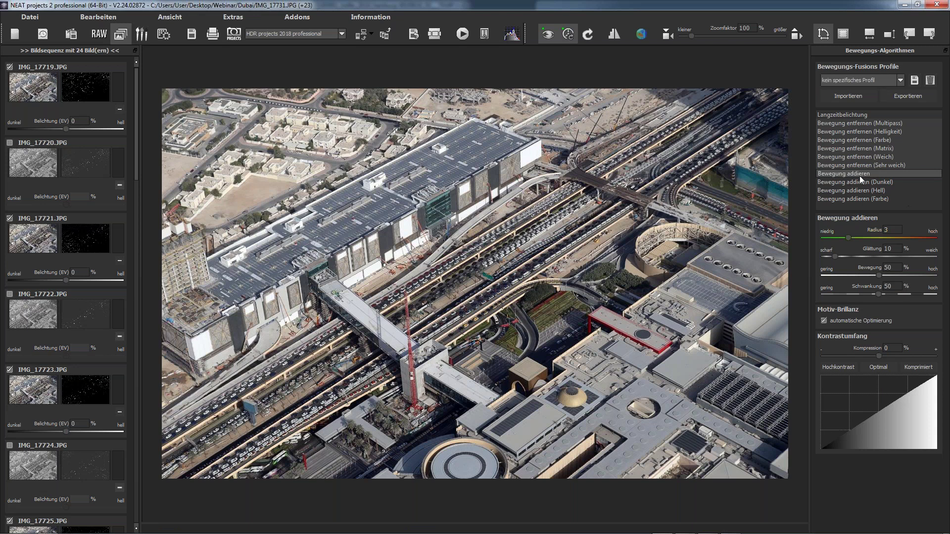
mouse_move(859, 176)
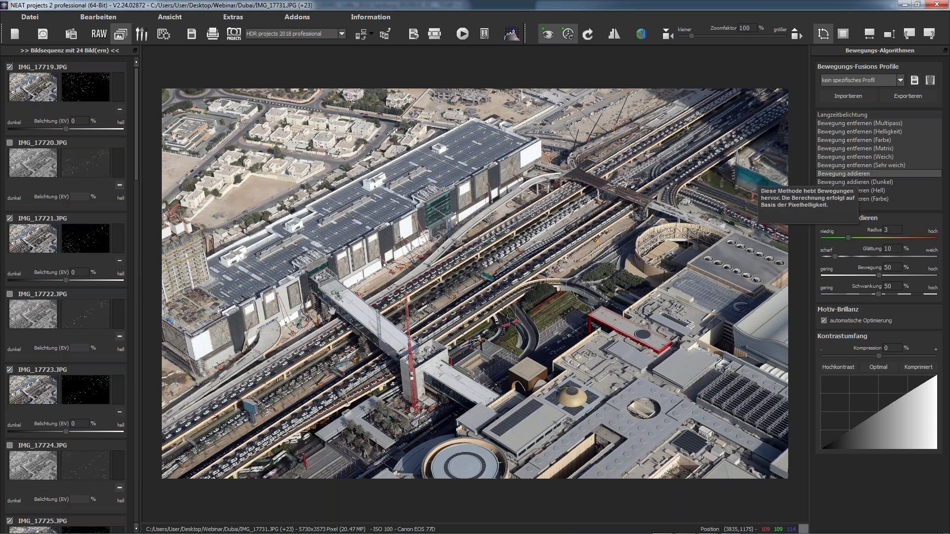
- Load frames IMG_10953 to IMG_10959 from the Webinar folder's Ocean subfolder into NEAT projects as a new image sequence
mouse_move(45, 529)
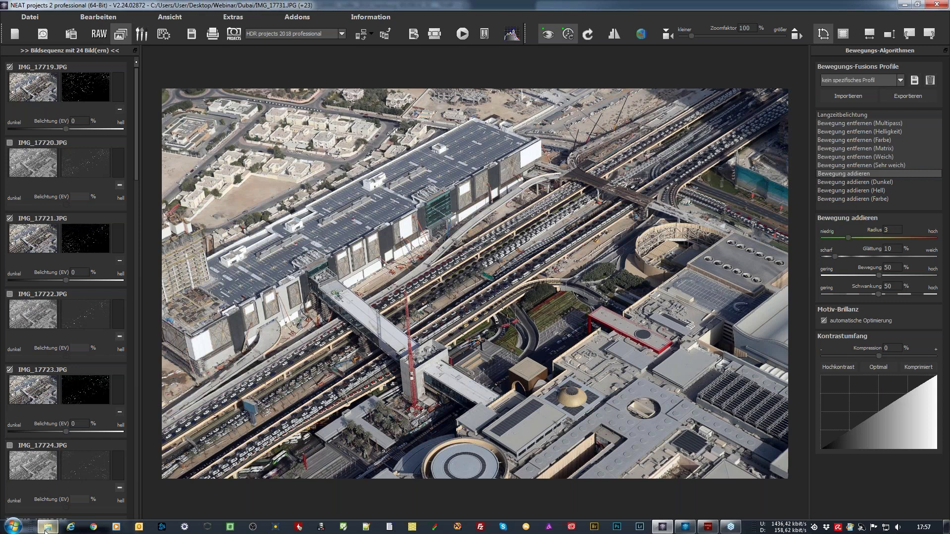
click(46, 529)
key(alt+Up)
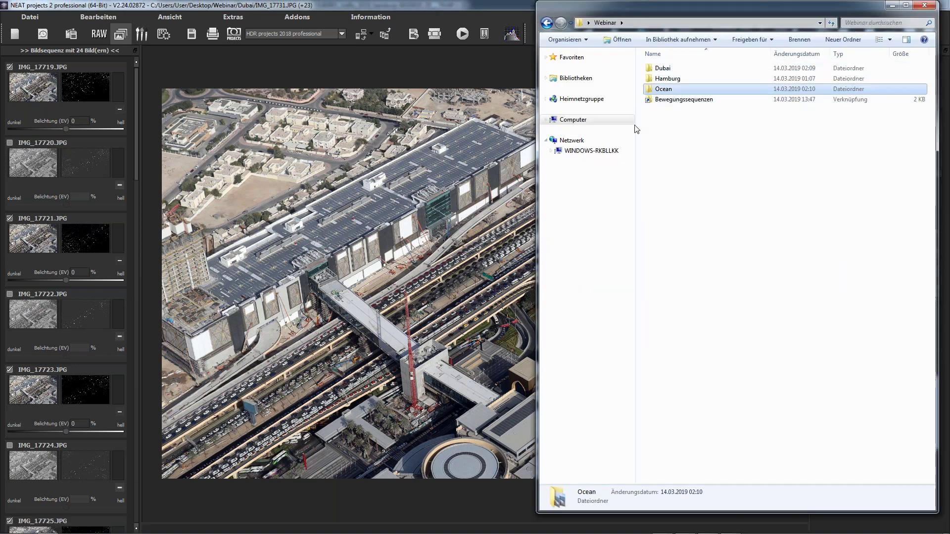
double_click(669, 92)
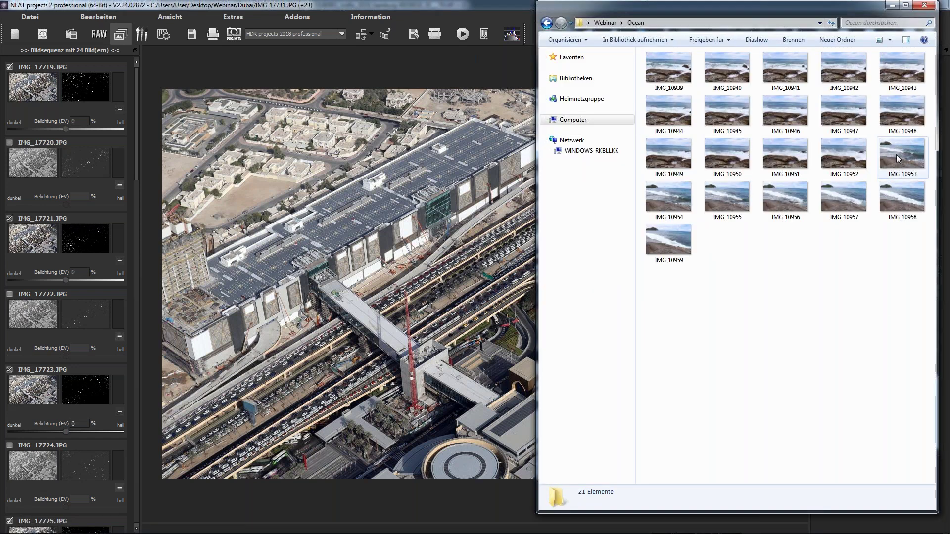
click(908, 160)
key(shift+End)
drag(908, 159, 494, 222)
click(470, 284)
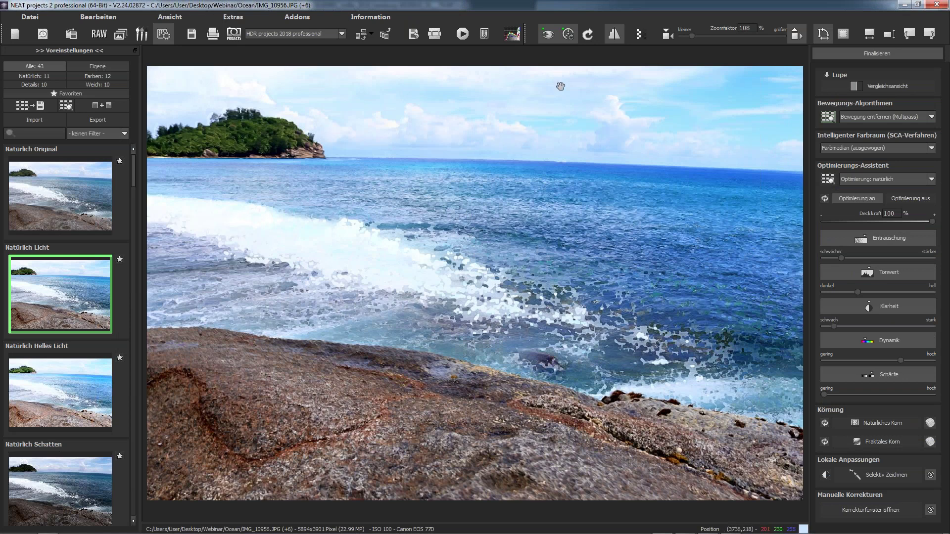
- Review the ocean frames in the image sequence player, and try Bewegung addieren before setting the motion algorithm to Bewegung addieren (Hell)
click(485, 33)
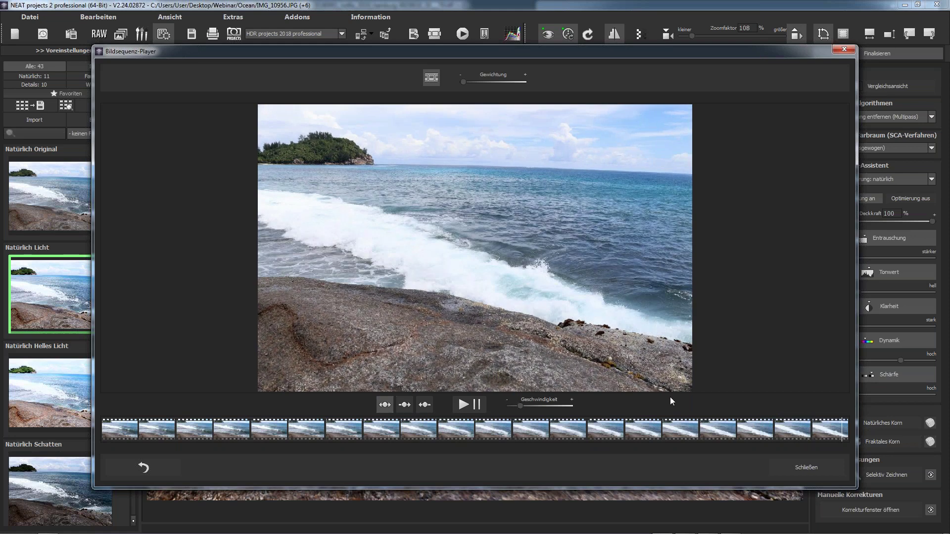
click(810, 469)
click(878, 117)
click(871, 171)
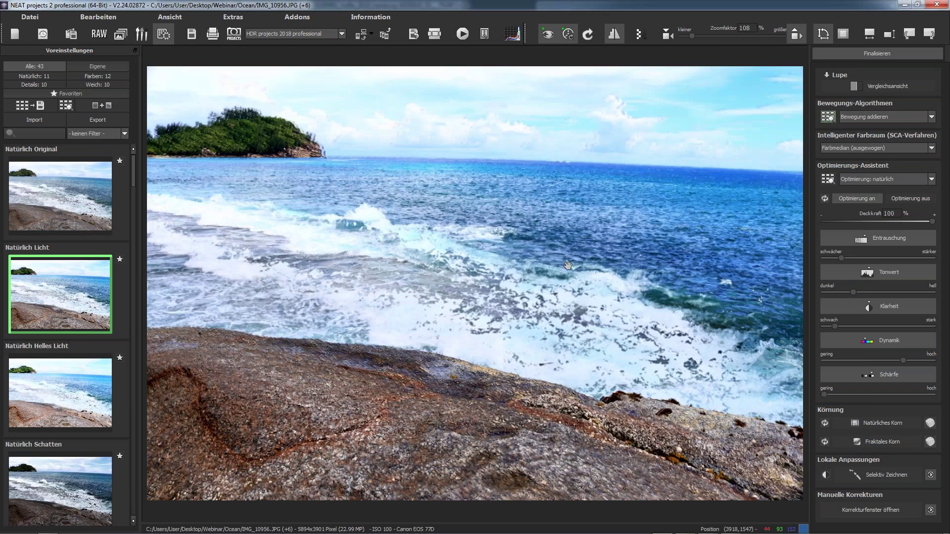
click(882, 116)
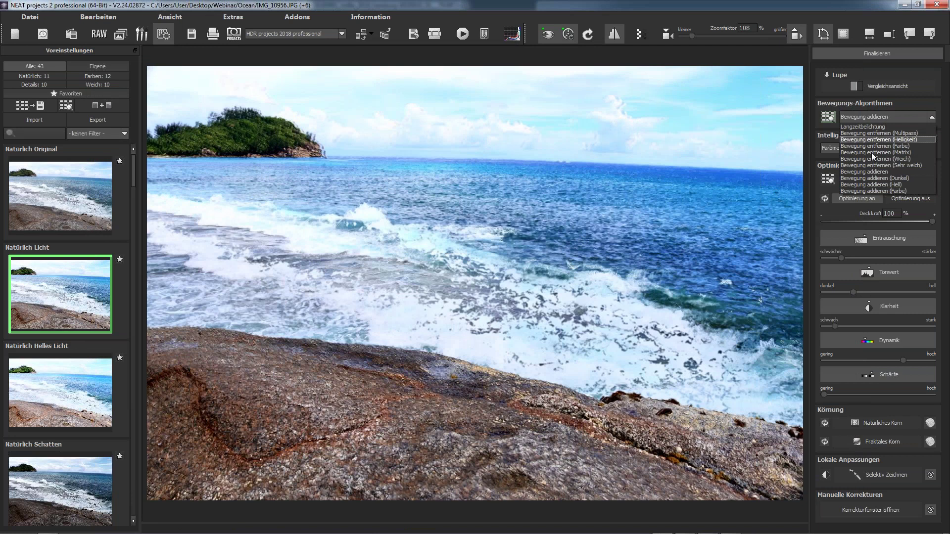
click(867, 184)
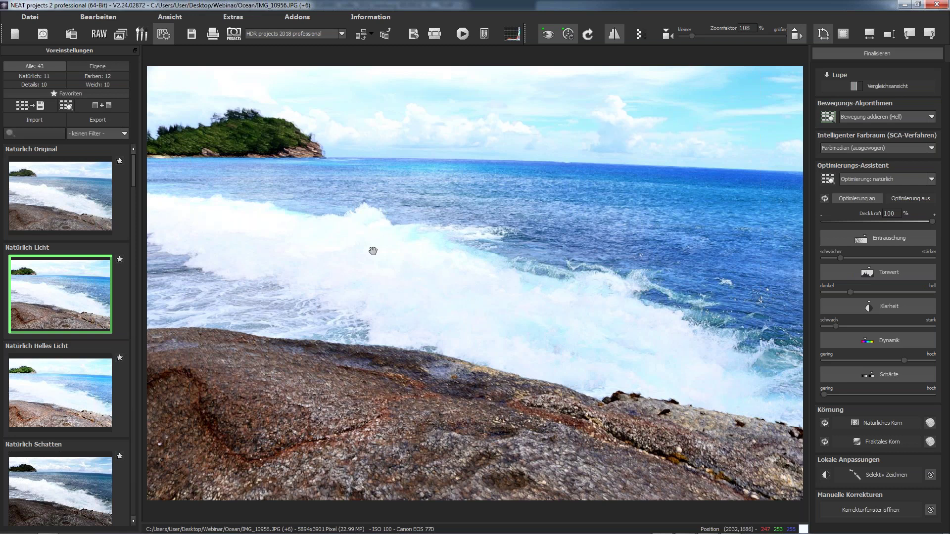
- In the RAW development, set Spitzlichter retten to 47 % and apply it to the ocean sequence without saving it in the camera profile
click(99, 34)
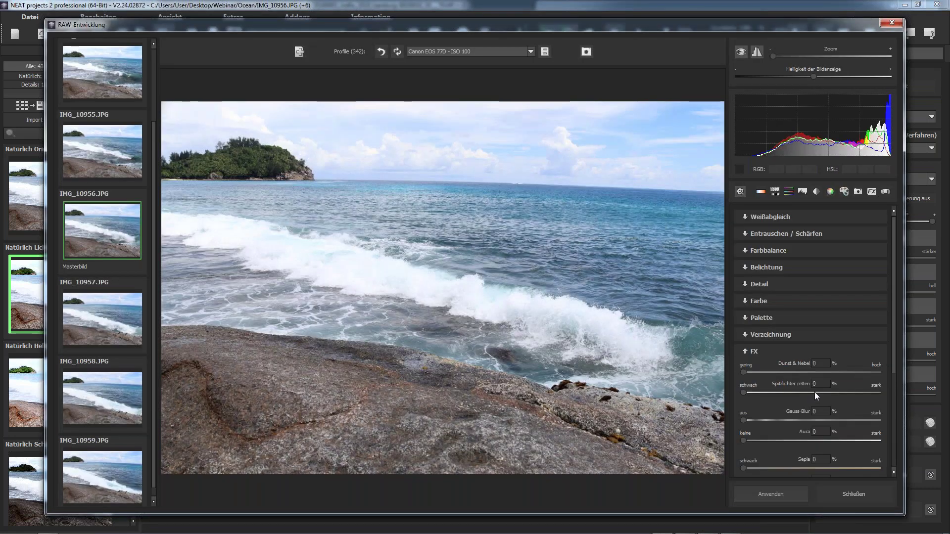
click(815, 392)
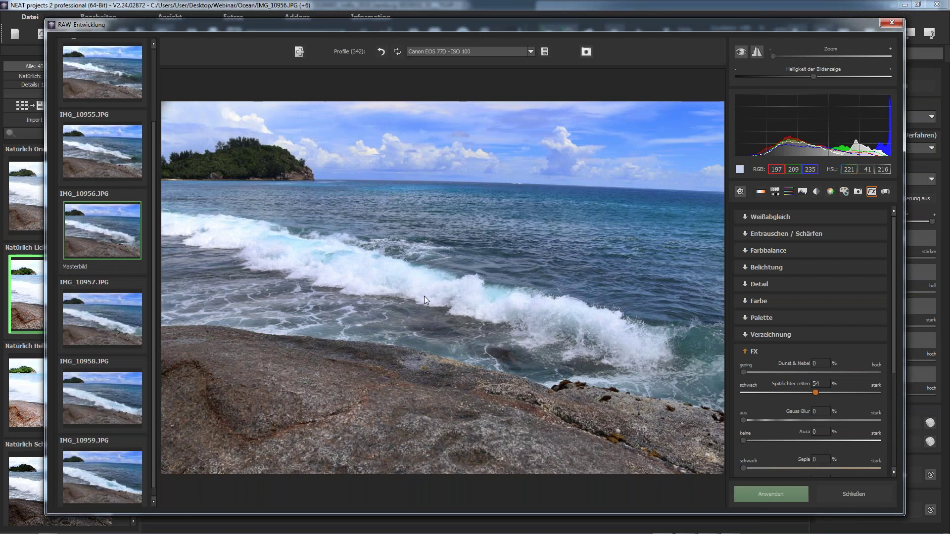
click(417, 304)
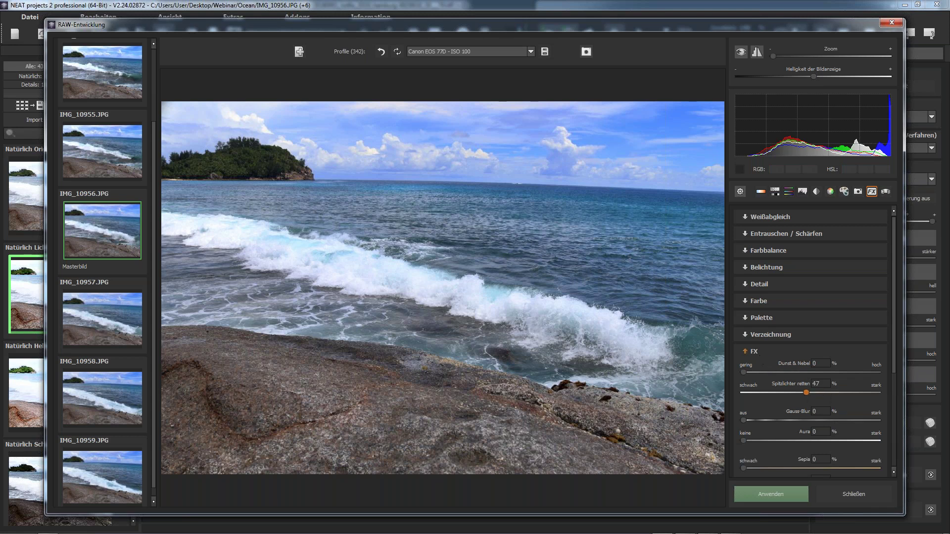
click(750, 493)
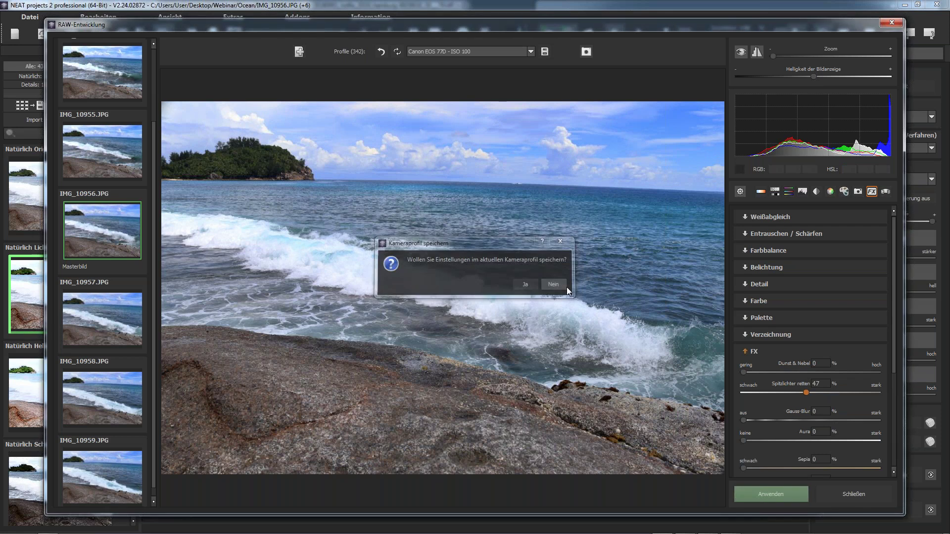
click(566, 287)
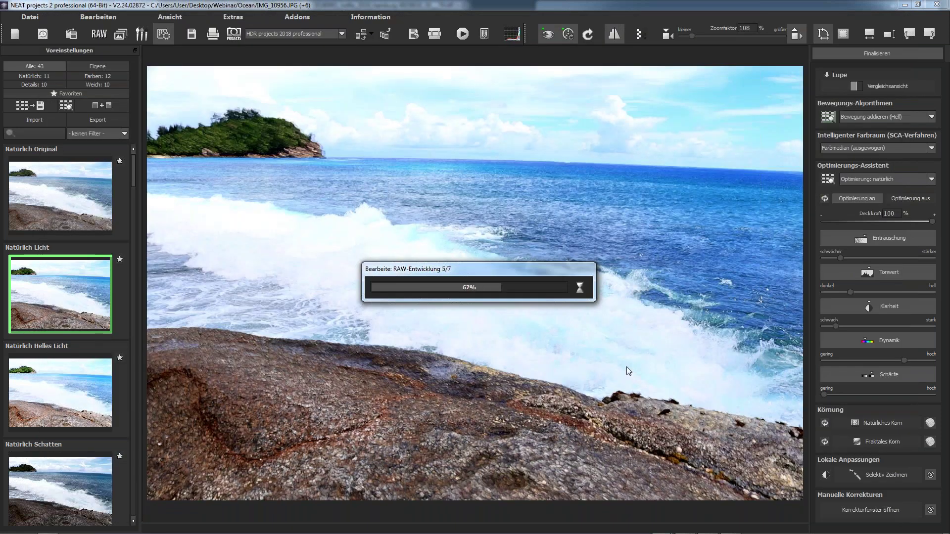